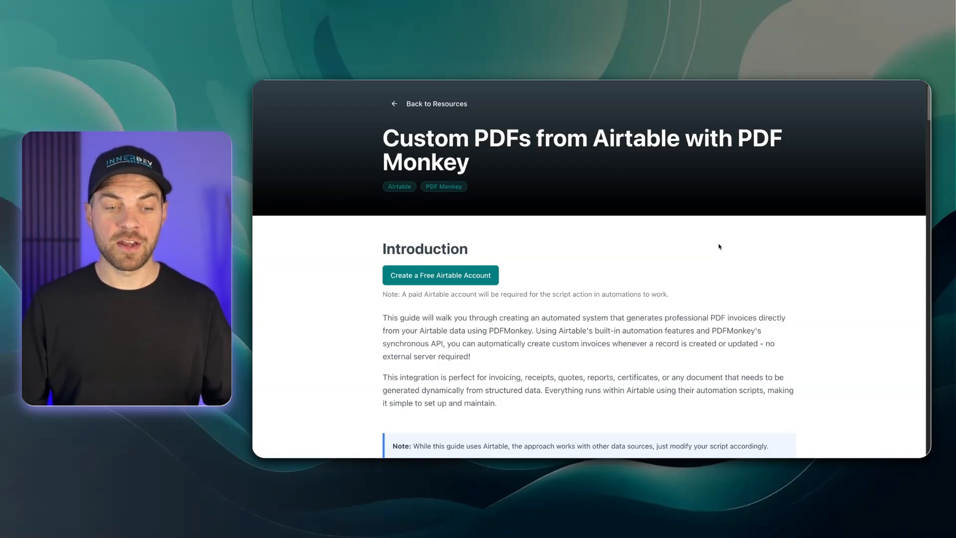
Read the PDF guide's introduction, prerequisites and the Step 1 field structure for the Invoices table
scroll(719, 247, "down", 2)
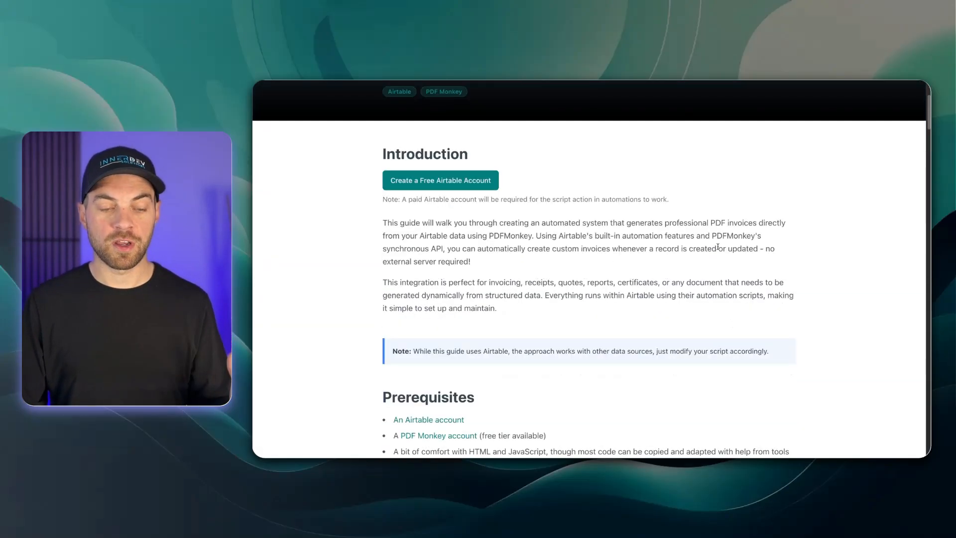
scroll(718, 246, "down", 2)
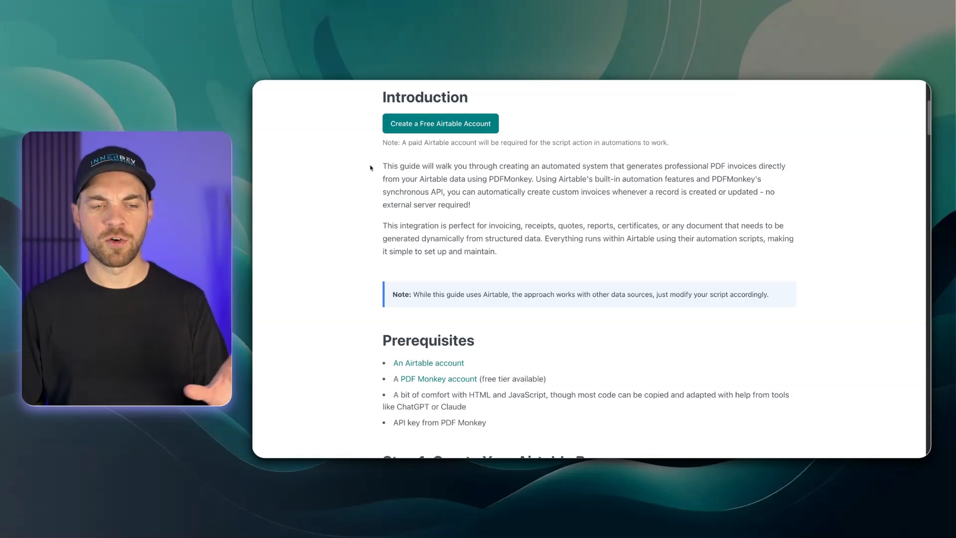
scroll(512, 194, "down", 1)
scroll(400, 161, "down", 2)
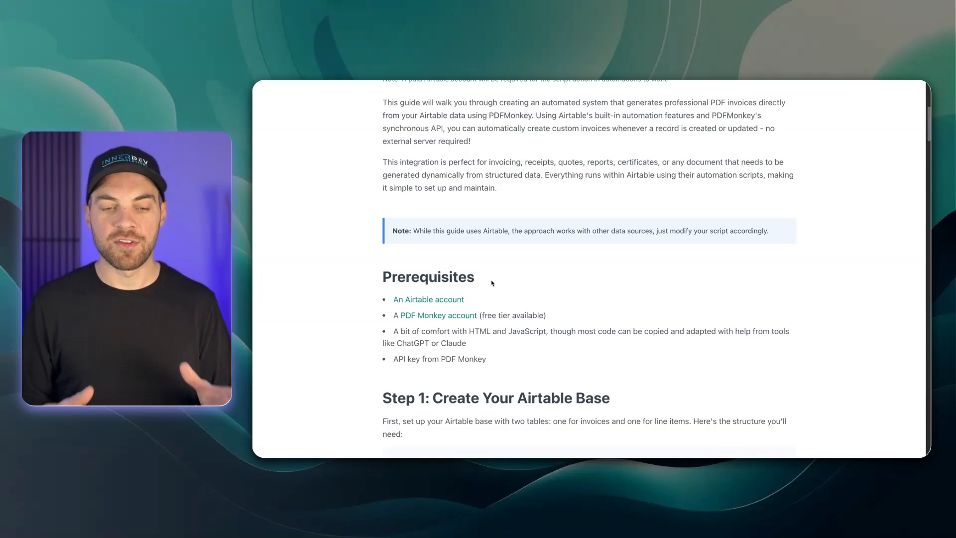
scroll(492, 283, "down", 3)
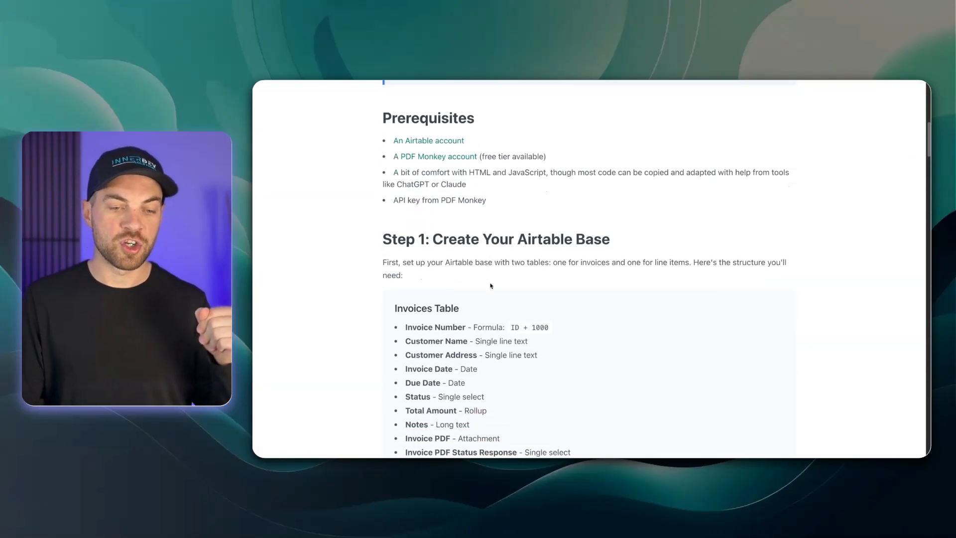
scroll(490, 286, "down", 1)
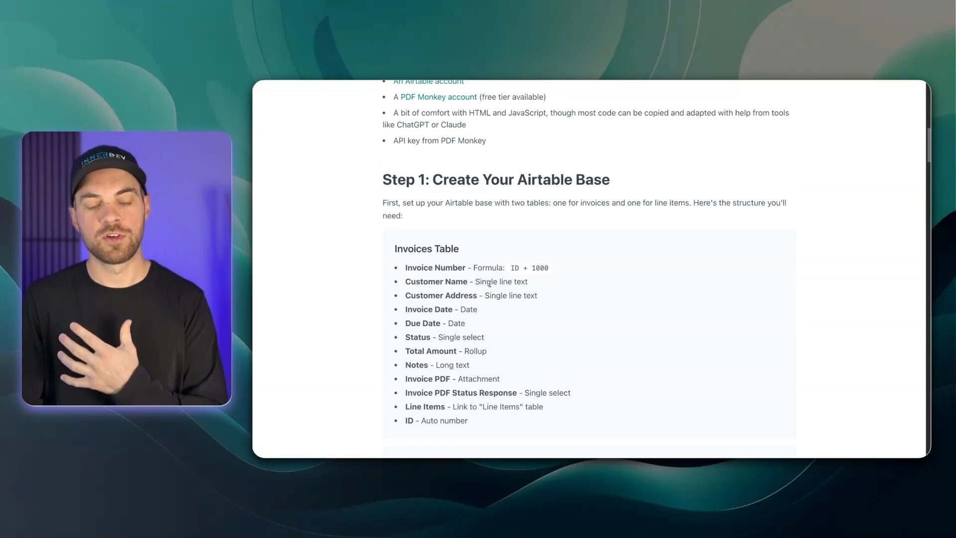
scroll(490, 284, "down", 1)
scroll(490, 284, "down", 1)
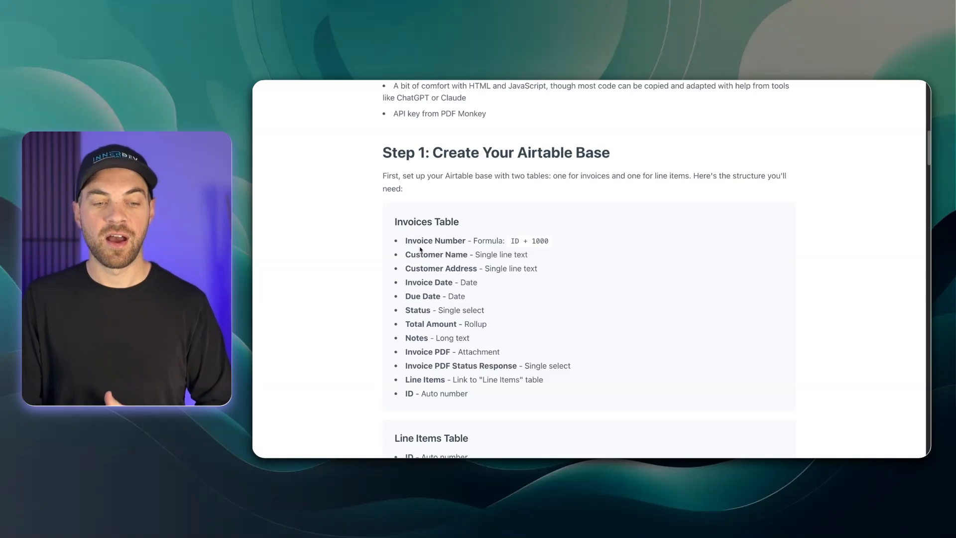
scroll(394, 279, "down", 1)
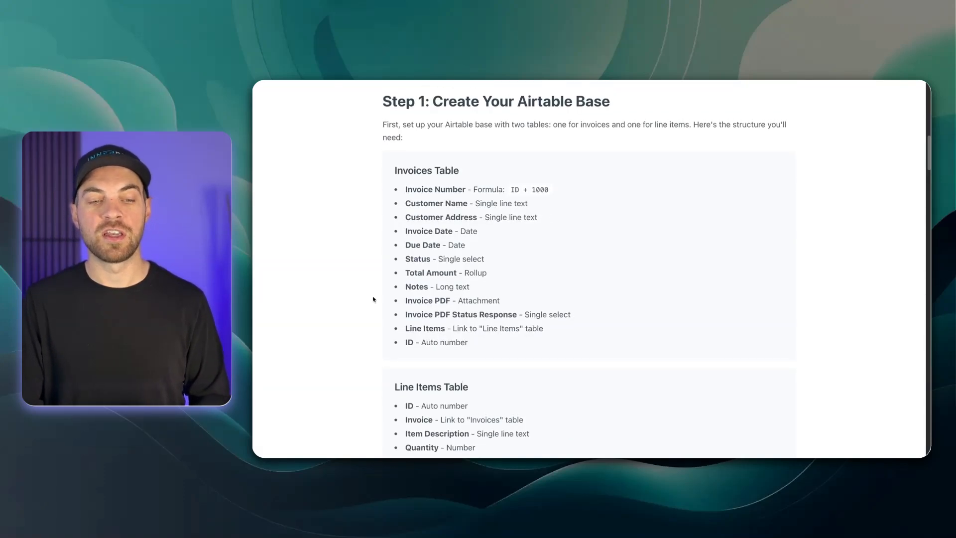
scroll(373, 299, "up", 1)
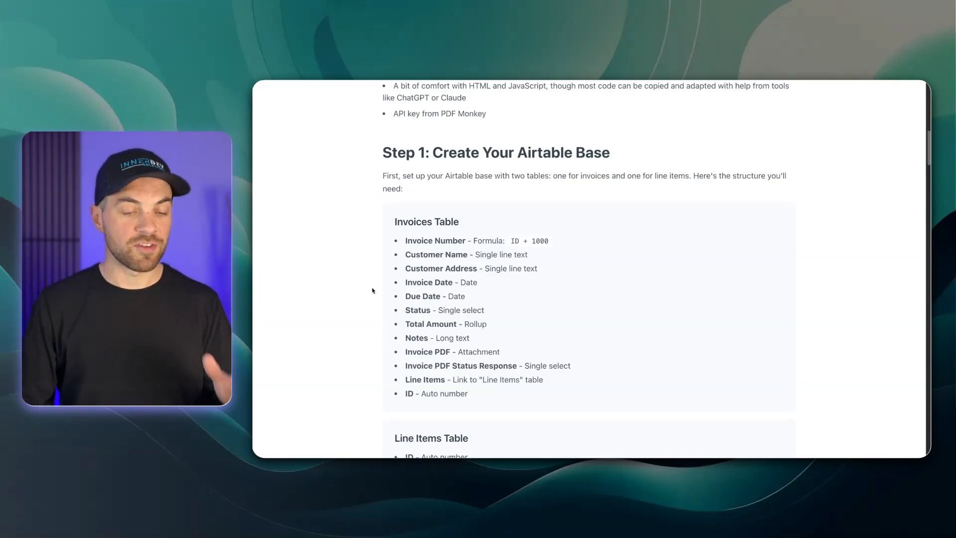
scroll(373, 295, "down", 1)
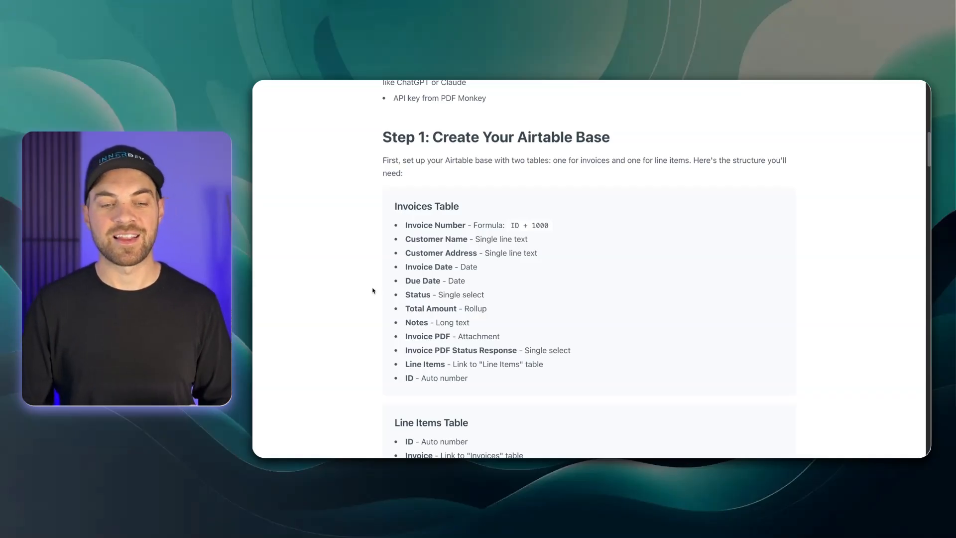
scroll(372, 291, "down", 1)
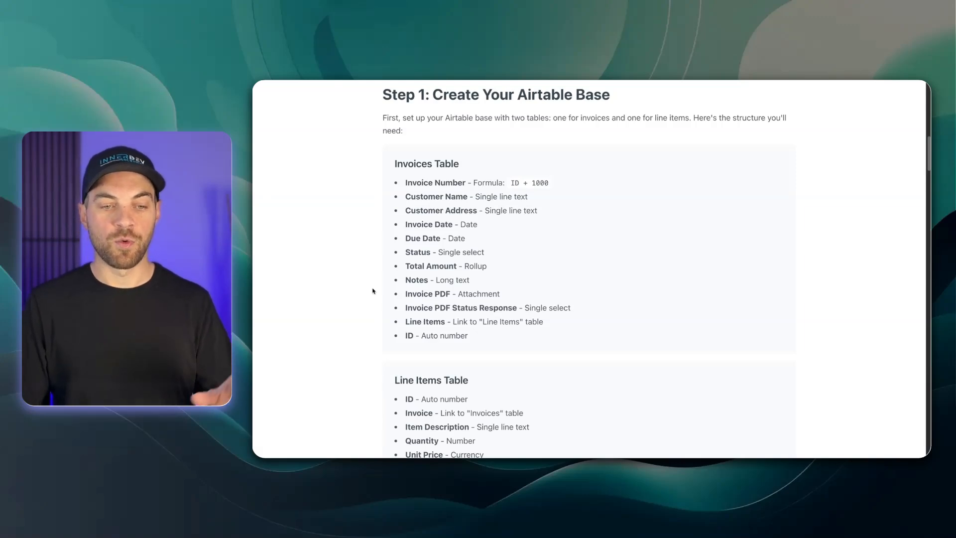
scroll(371, 291, "up", 1)
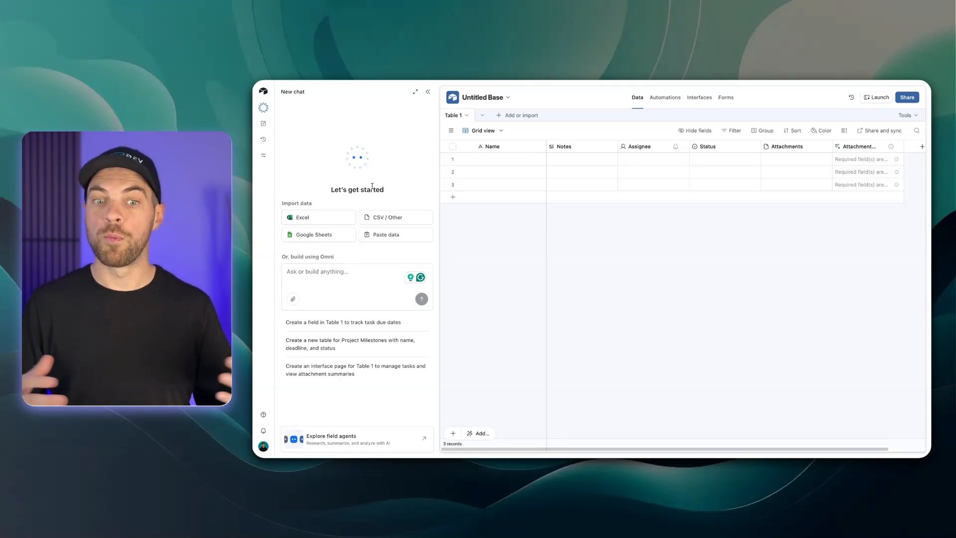
Start a new Omni chat in the untitled Airtable base
left_click(262, 113)
left_click(264, 124)
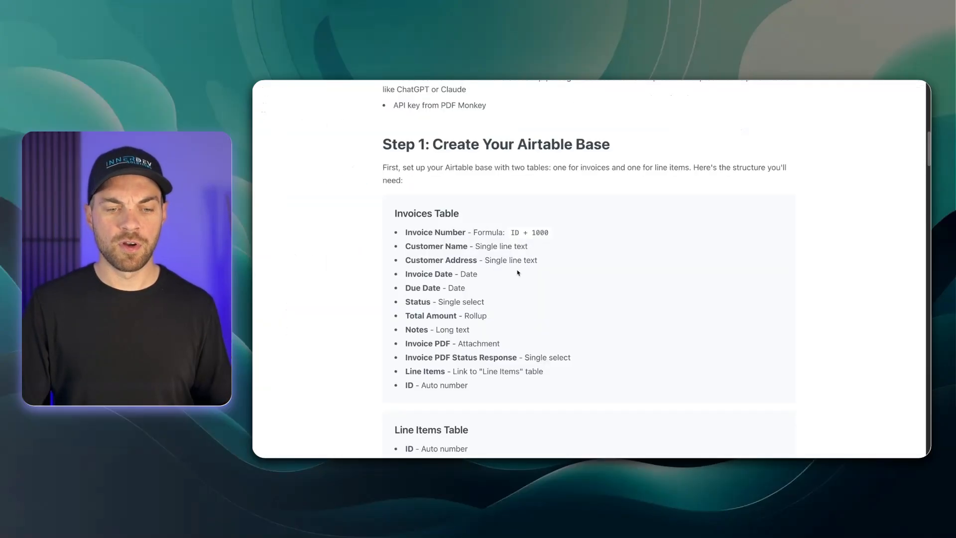
Copy the complete Invoices Table and Line Items Table field lists from Step 1 of the guide
scroll(518, 272, "down", 1)
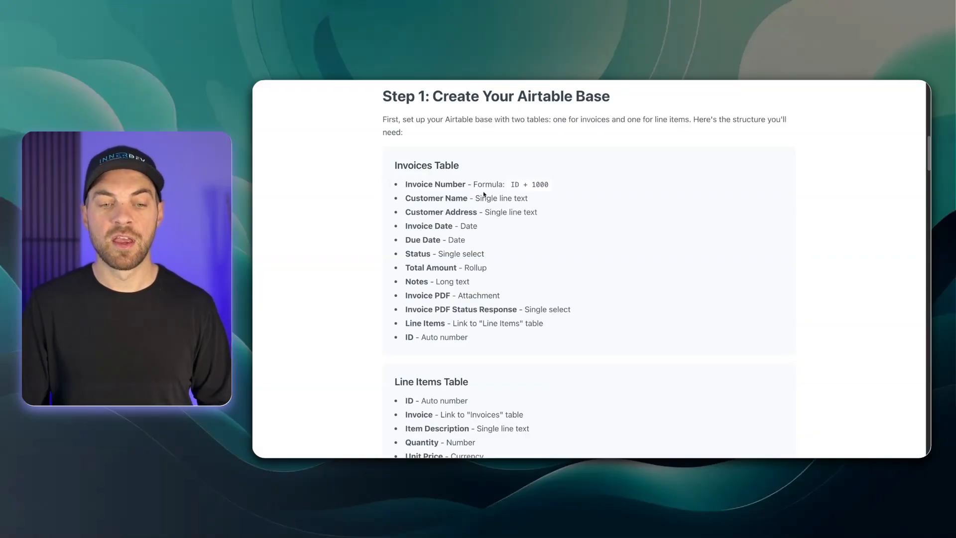
scroll(481, 223, "down", 1)
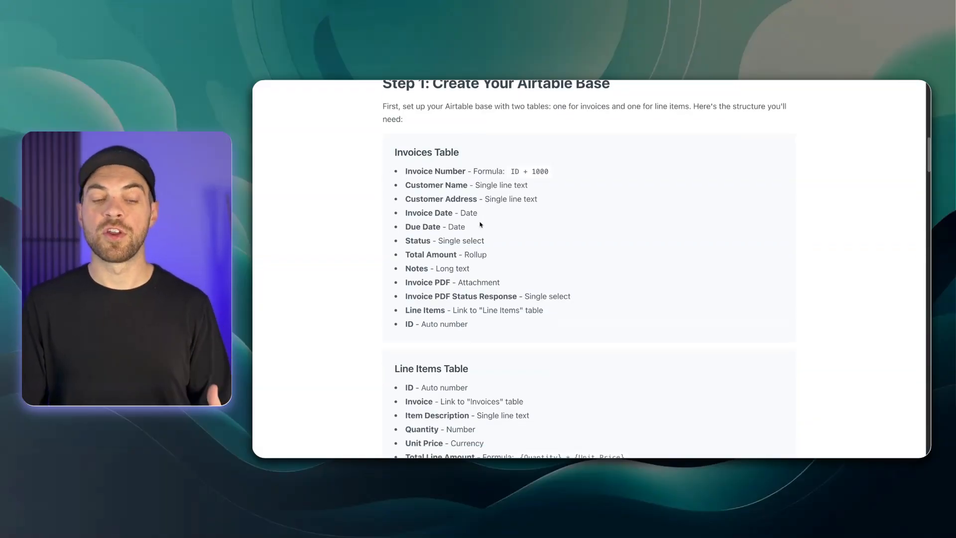
scroll(481, 226, "down", 1)
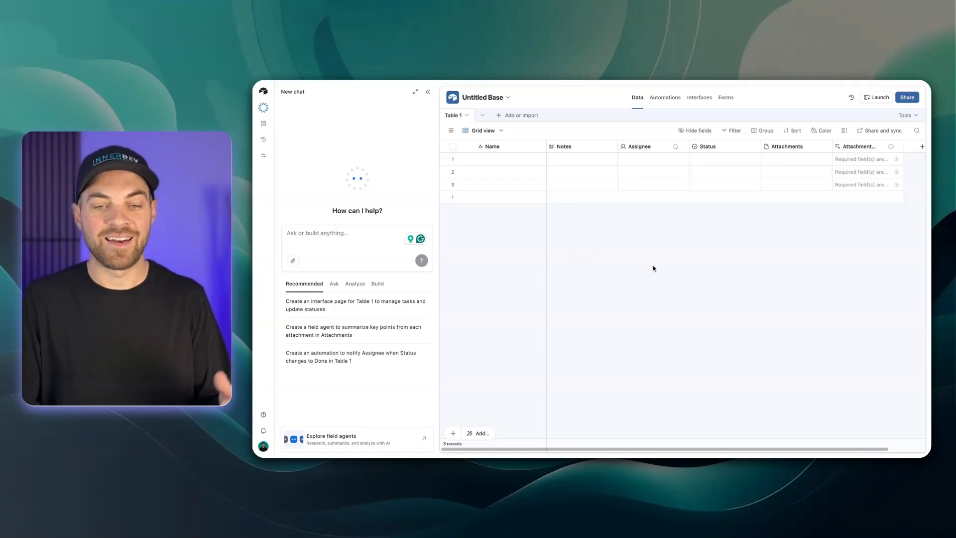
scroll(634, 257, "right", 2)
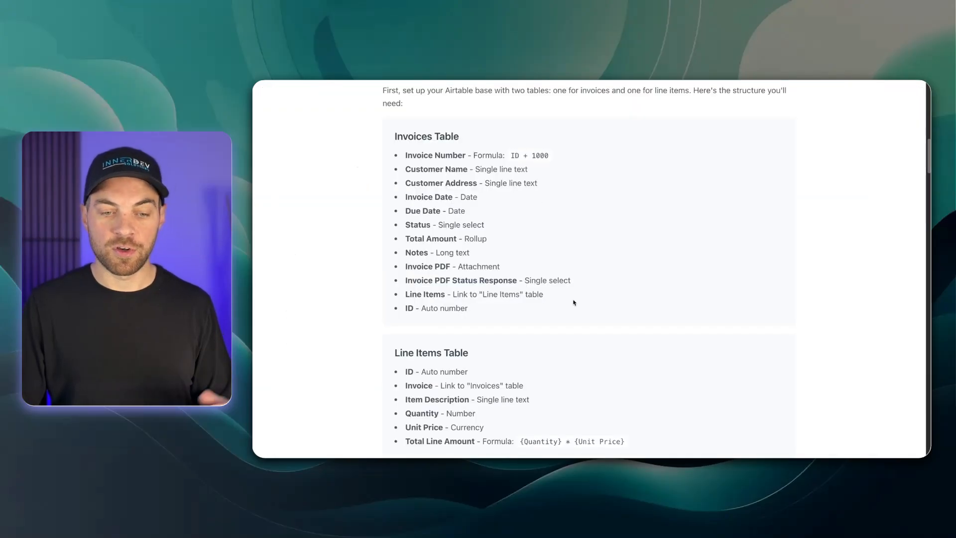
left_click_drag(394, 136, 635, 398)
scroll(504, 241, "down", 2)
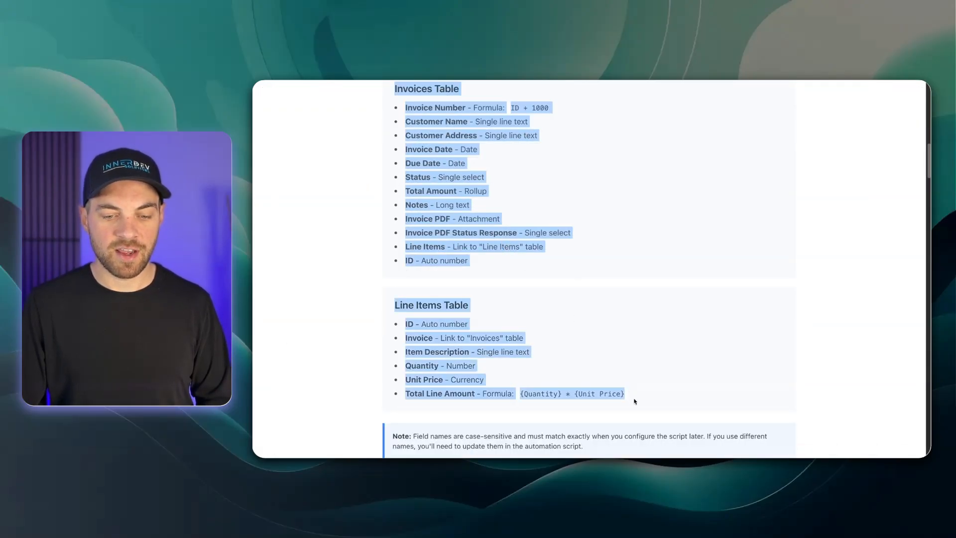
right_click(435, 303)
left_click(462, 319)
left_click(288, 267)
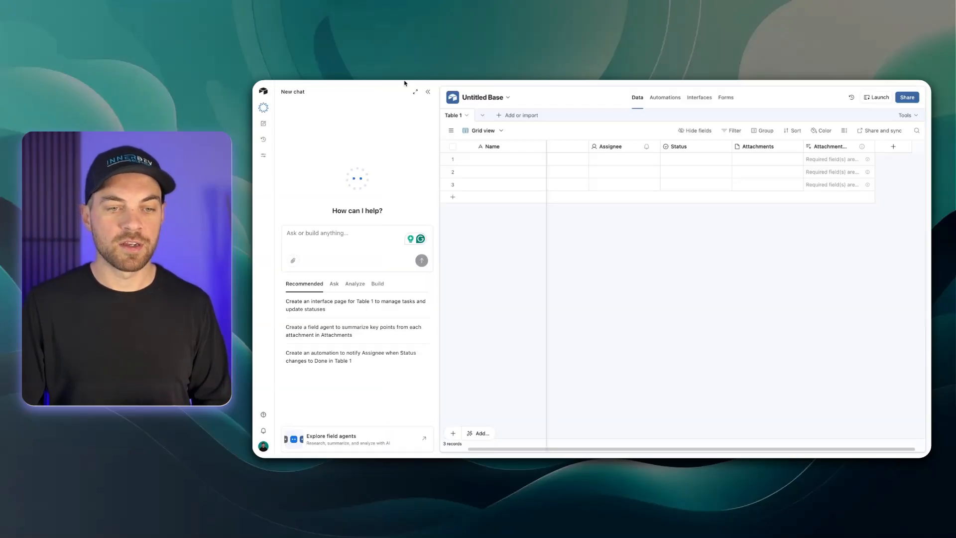
In the untitled base's Omni chat, write "Create two tables. Invoices and Line Items." and paste the copied field lists below it
left_click(324, 237)
type("c")
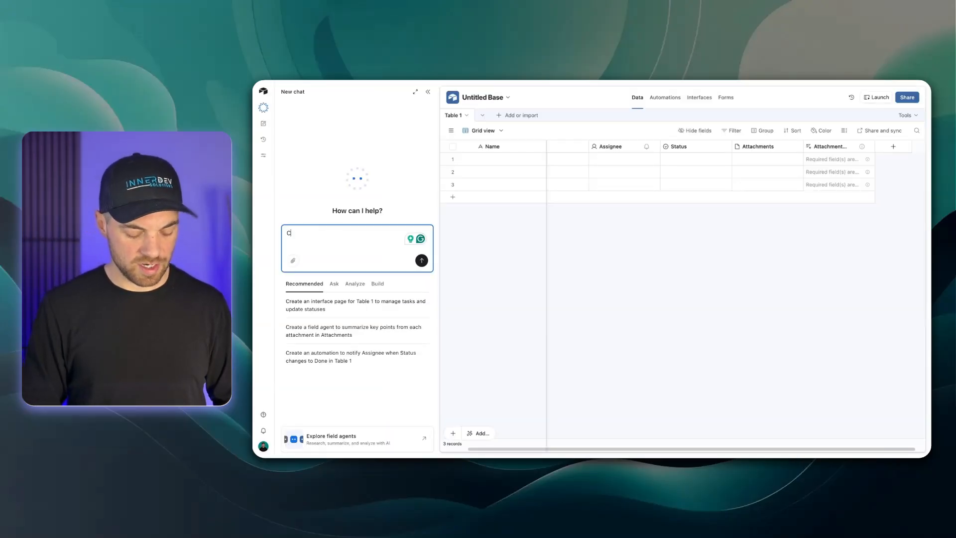
type("reate two tables. Invoices and Line Items.")
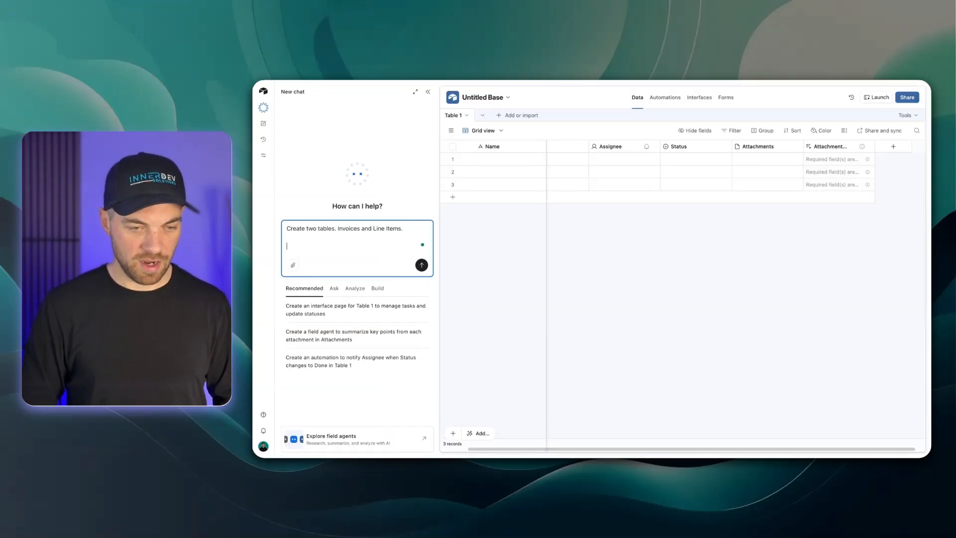
key("super+v")
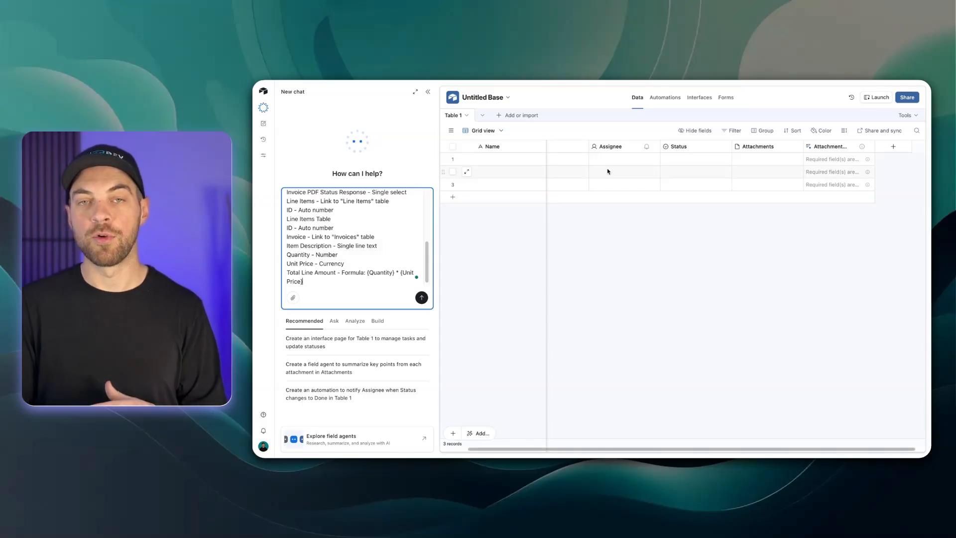
left_click(607, 249)
scroll(606, 248, "left", 1)
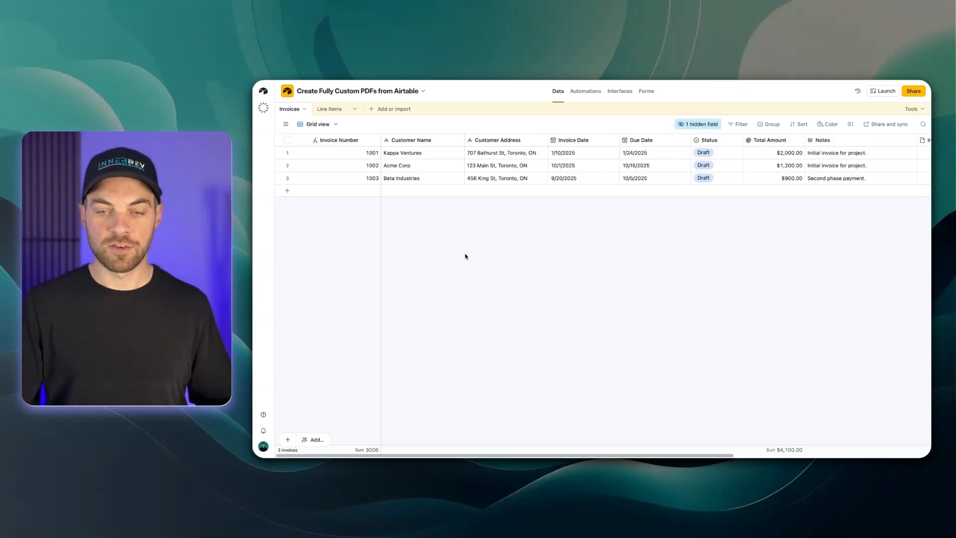
In the Invoices table, inspect the Invoice Number formula and look over the remaining fields through Line Items
double_click(343, 142)
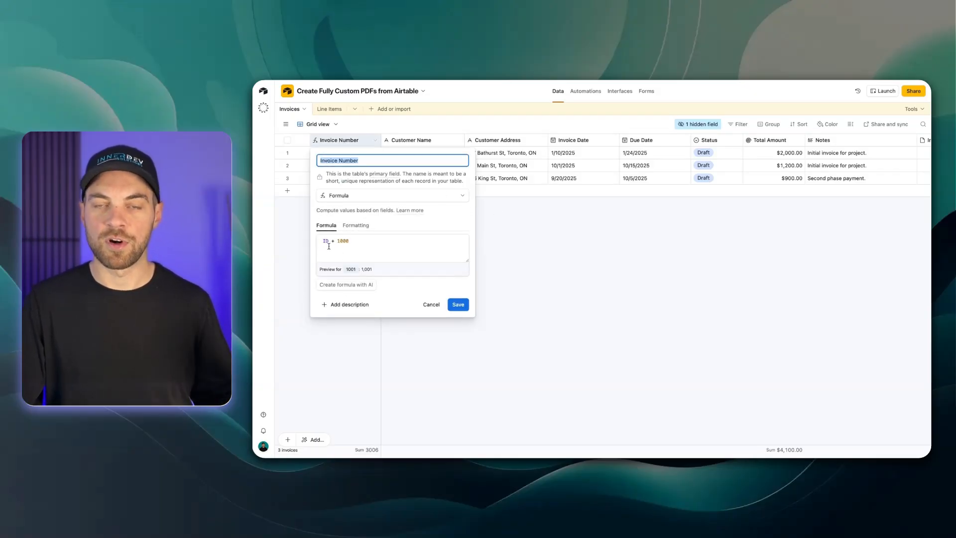
left_click(431, 304)
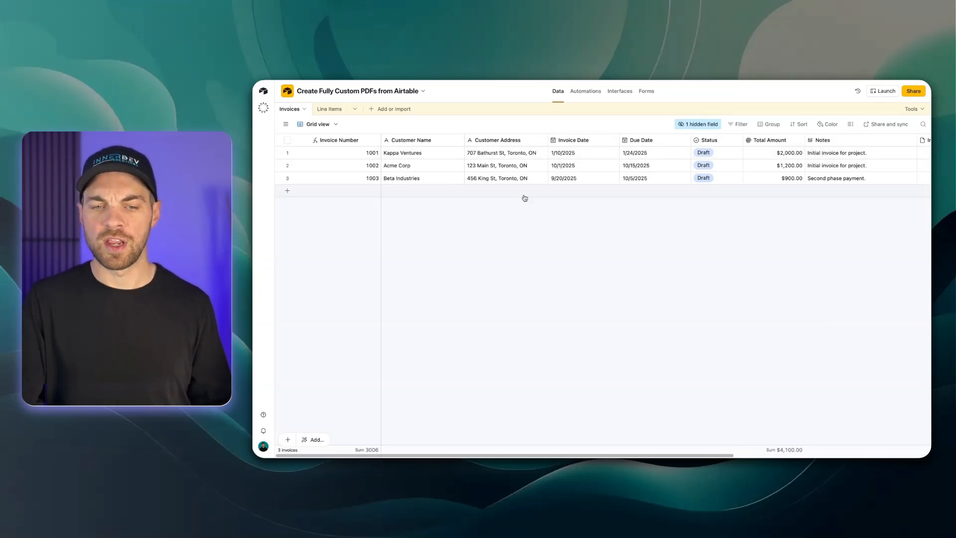
scroll(455, 166, "right", 5)
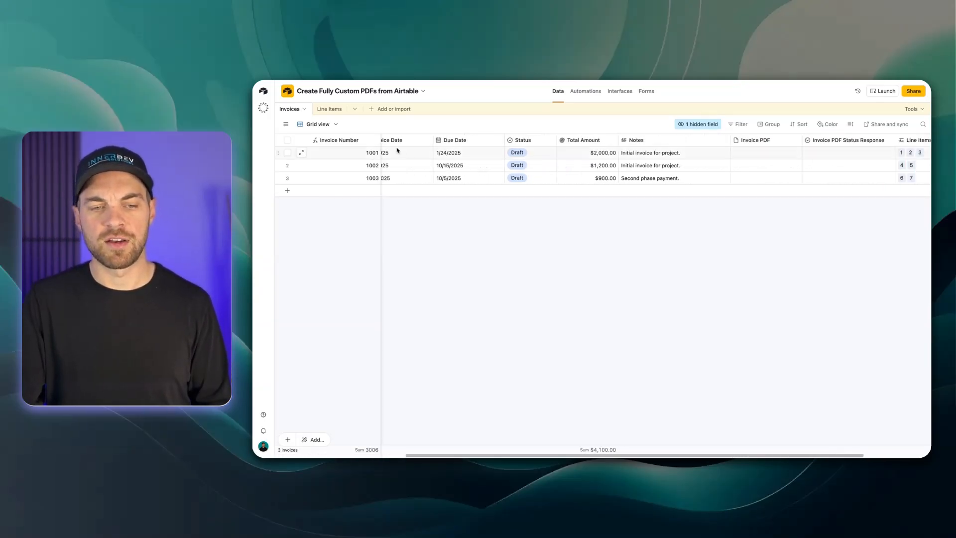
scroll(406, 157, "left", 2)
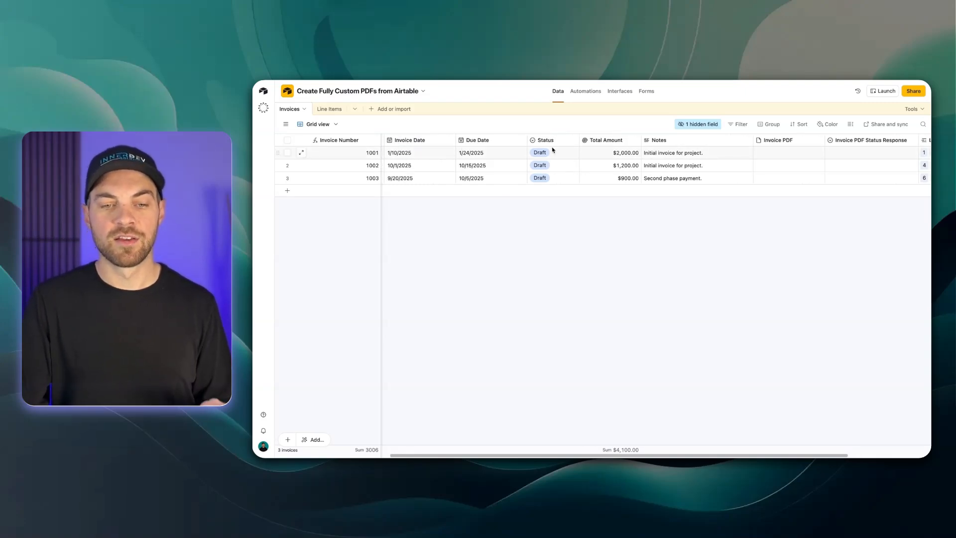
scroll(566, 156, "right", 4)
scroll(566, 156, "right", 2)
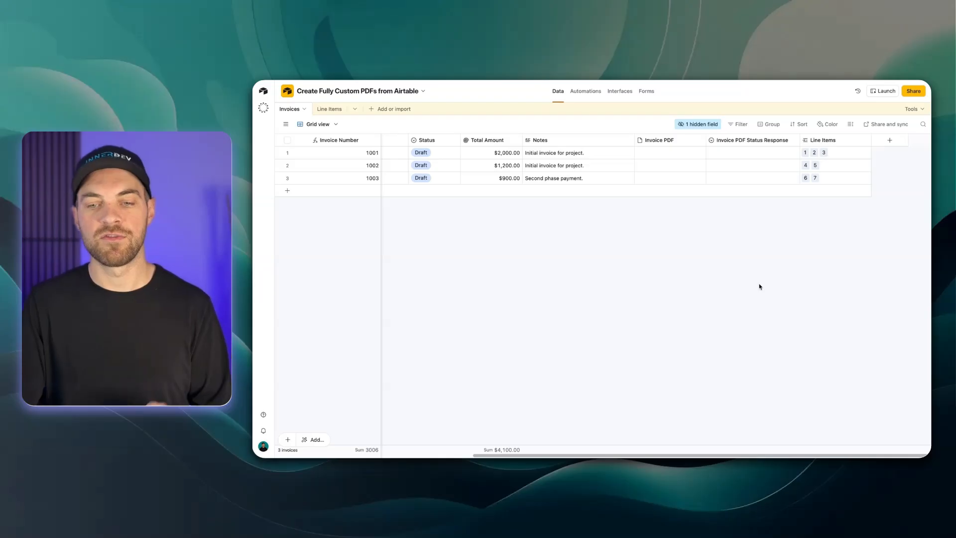
Switch to the Line Items table and inspect the formula of the Total Line Amount field
left_click(329, 109)
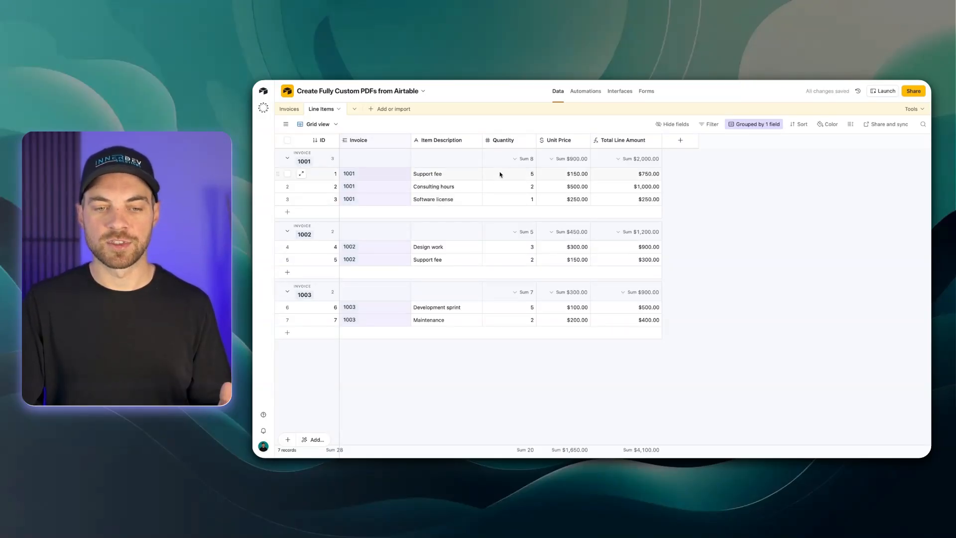
double_click(618, 142)
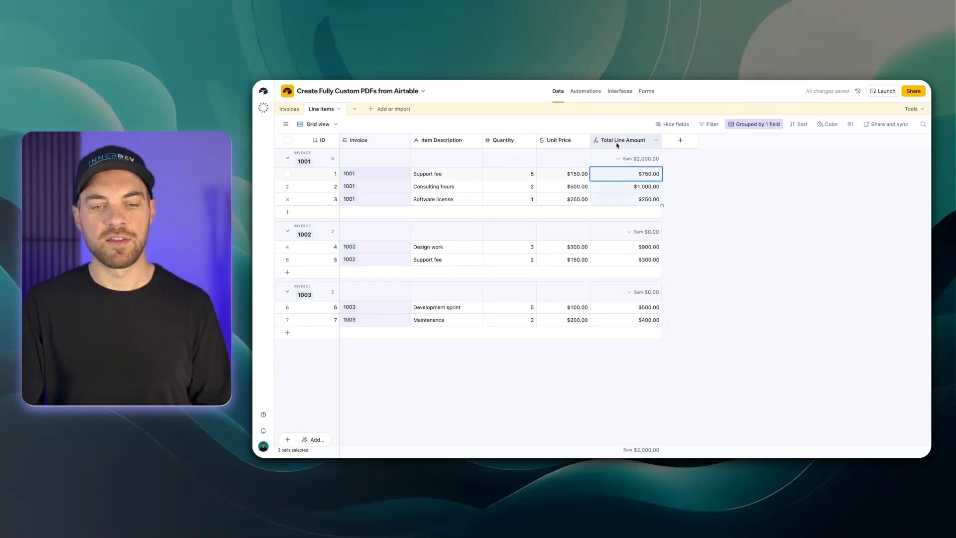
left_click(607, 226)
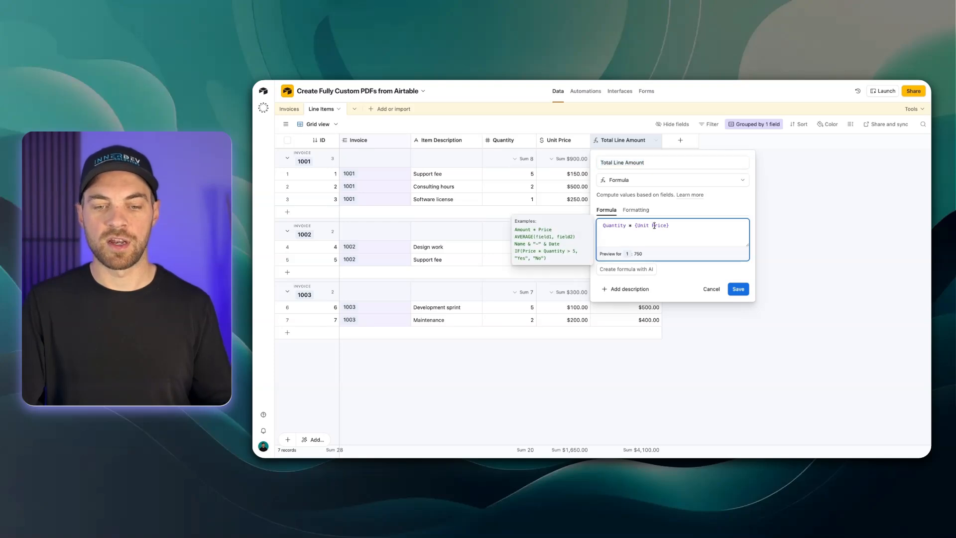
left_click(737, 289)
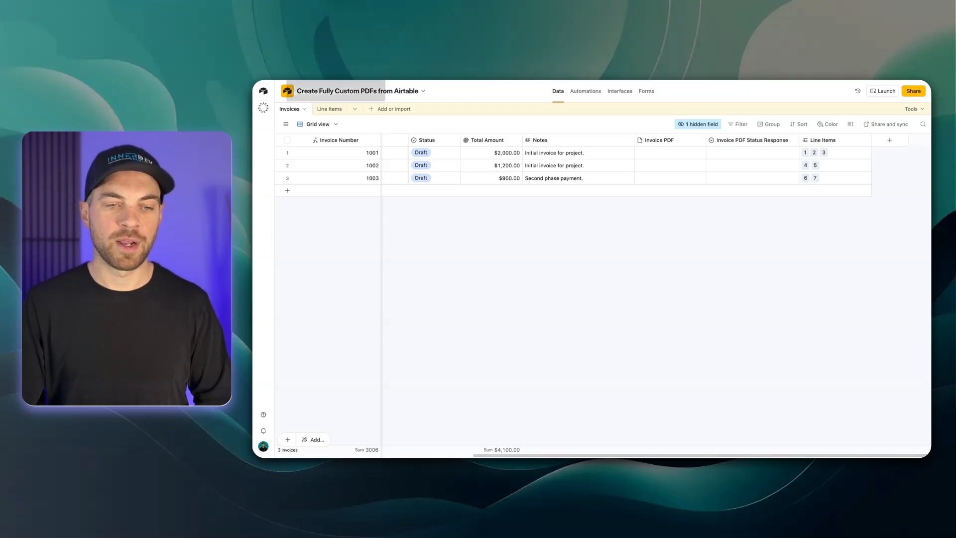
Return to the guide and read the note on case-sensitive field names and the start of Step 2 about the PDFMonkey template
left_click(323, 81)
scroll(441, 154, "up", 3)
scroll(542, 163, "down", 7)
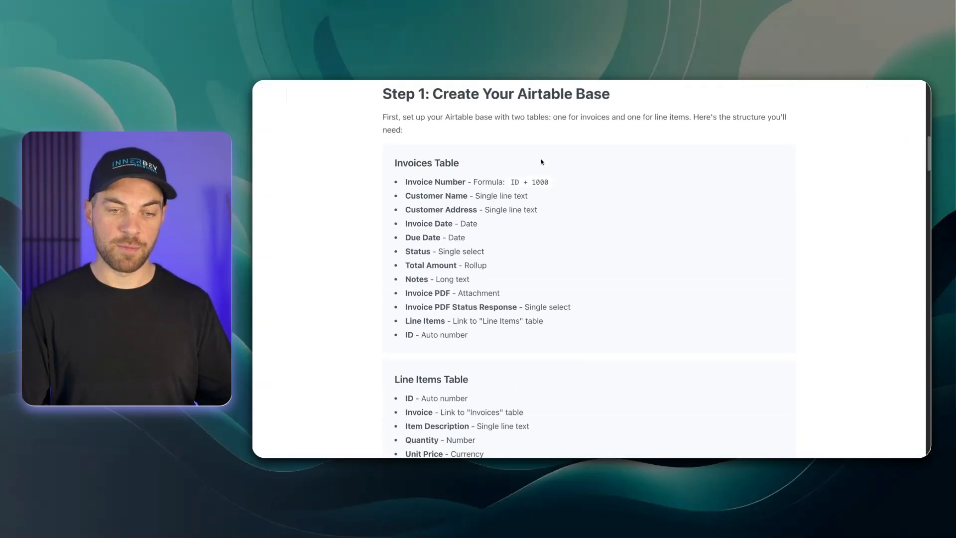
scroll(542, 163, "down", 3)
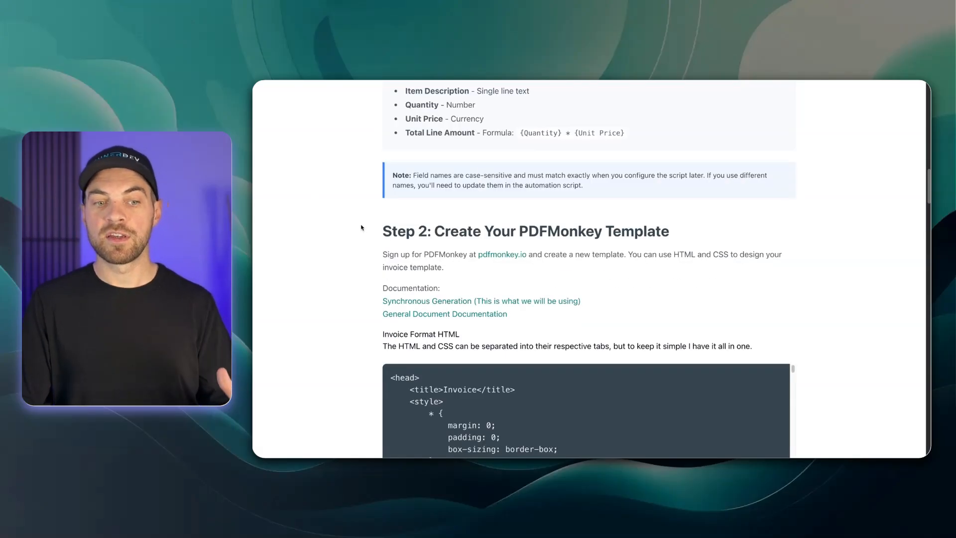
left_click_drag(430, 175, 491, 176)
left_click(534, 178)
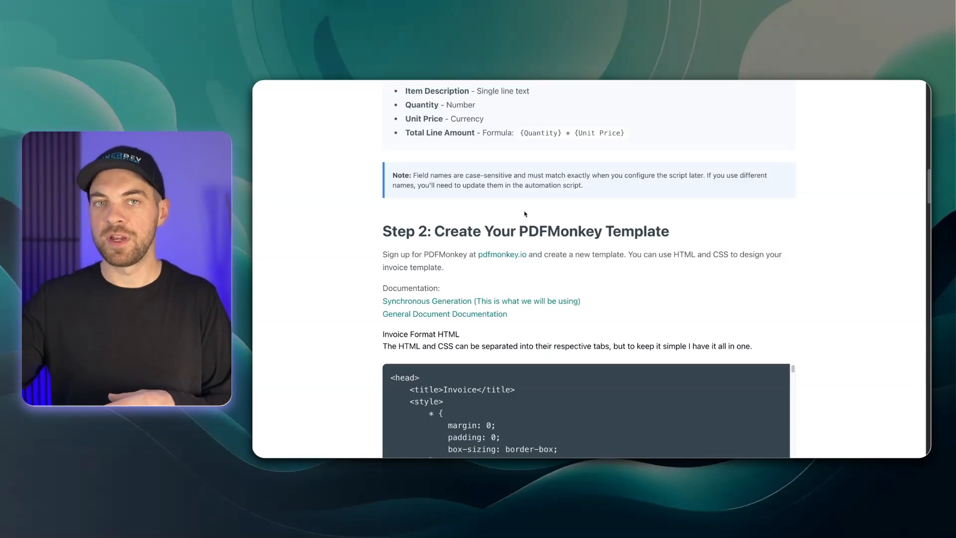
scroll(524, 214, "down", 1)
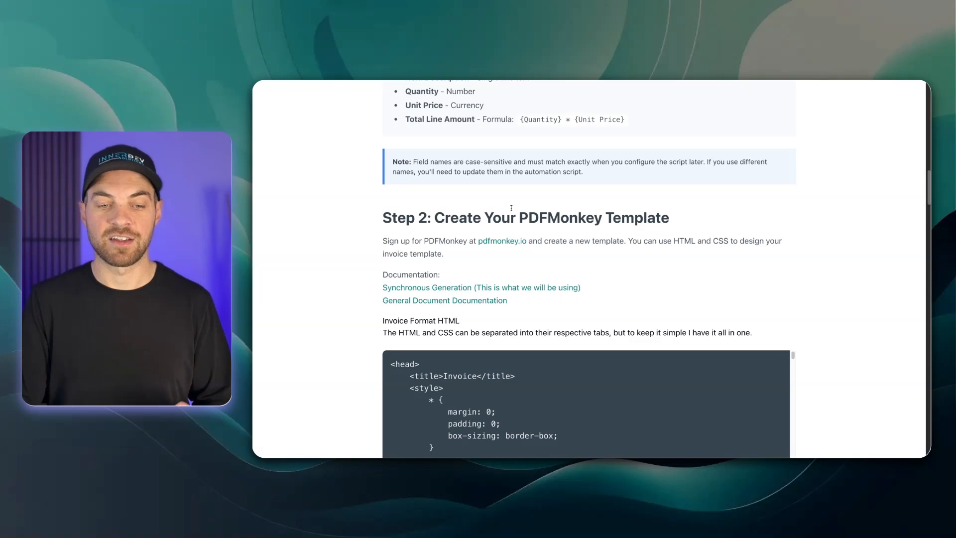
In PDFMonkey's DEMO folder, create a blank template named "Invoice DEMO" with PDF output and the Code edition mode
scroll(453, 254, "down", 3)
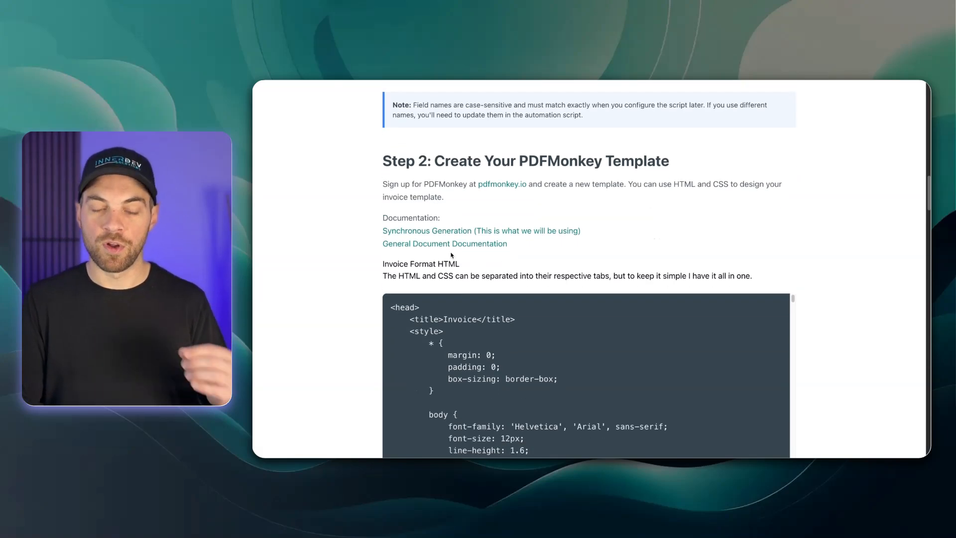
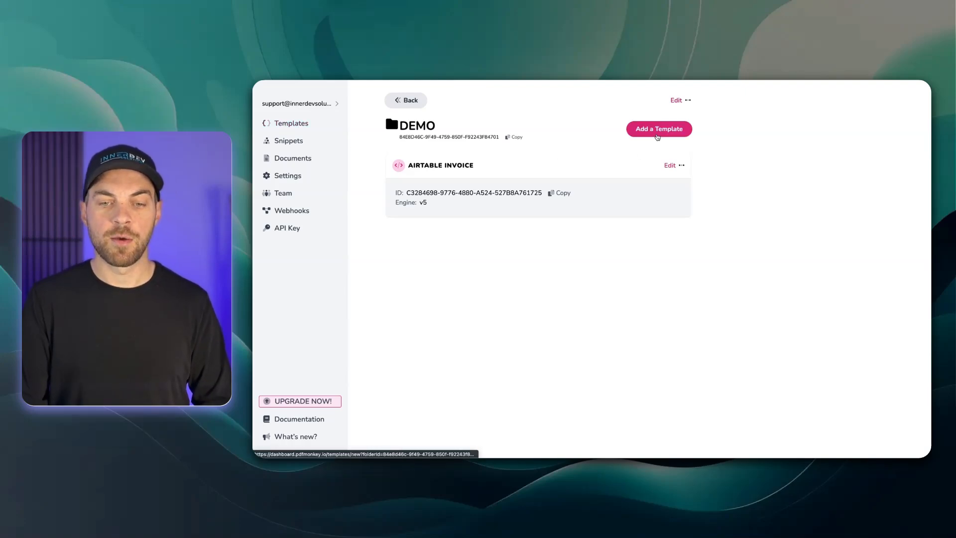
left_click(657, 132)
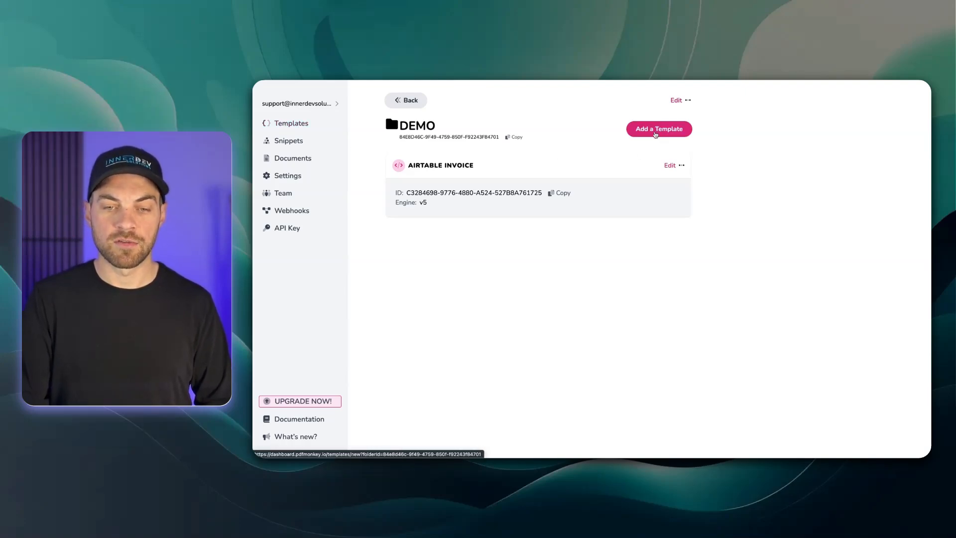
left_click(485, 202)
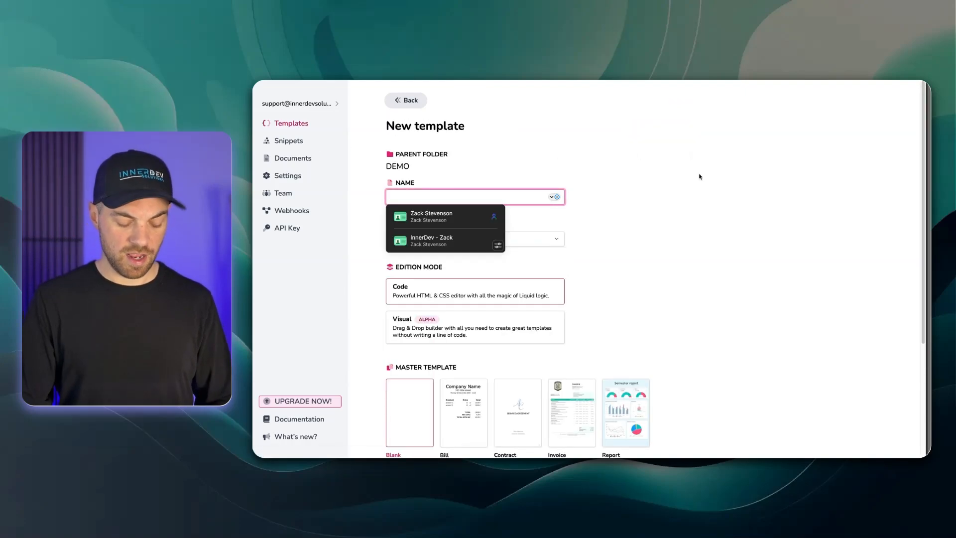
type("Invoice DEMO")
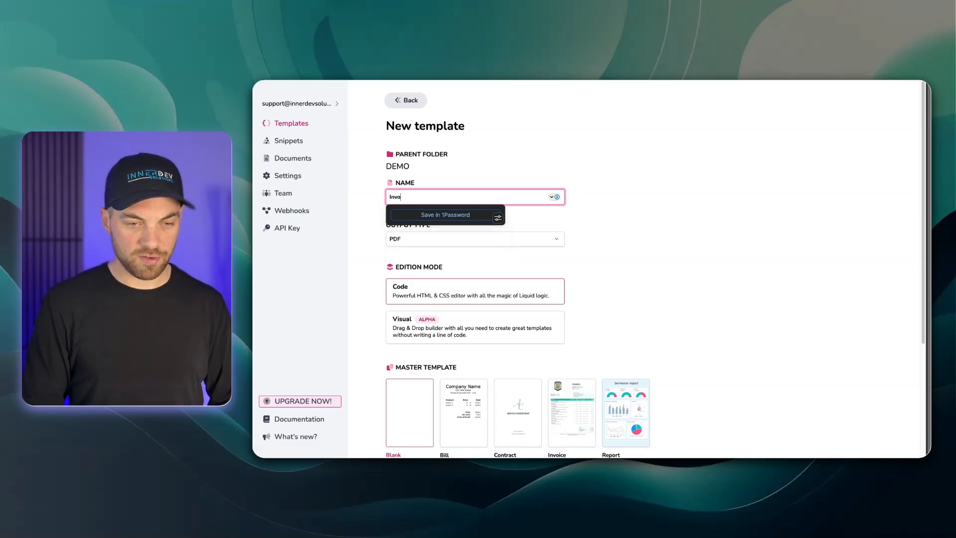
left_click(712, 185)
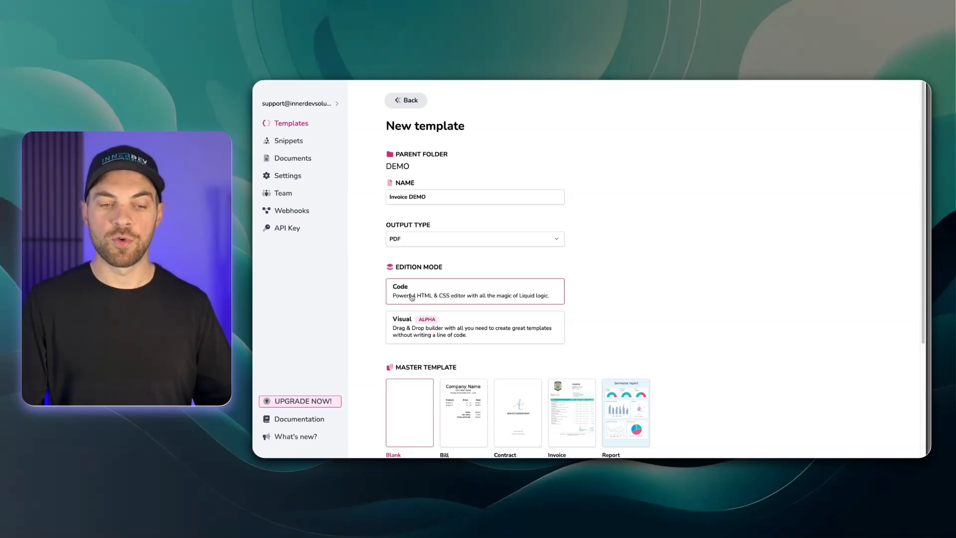
scroll(412, 298, "down", 3)
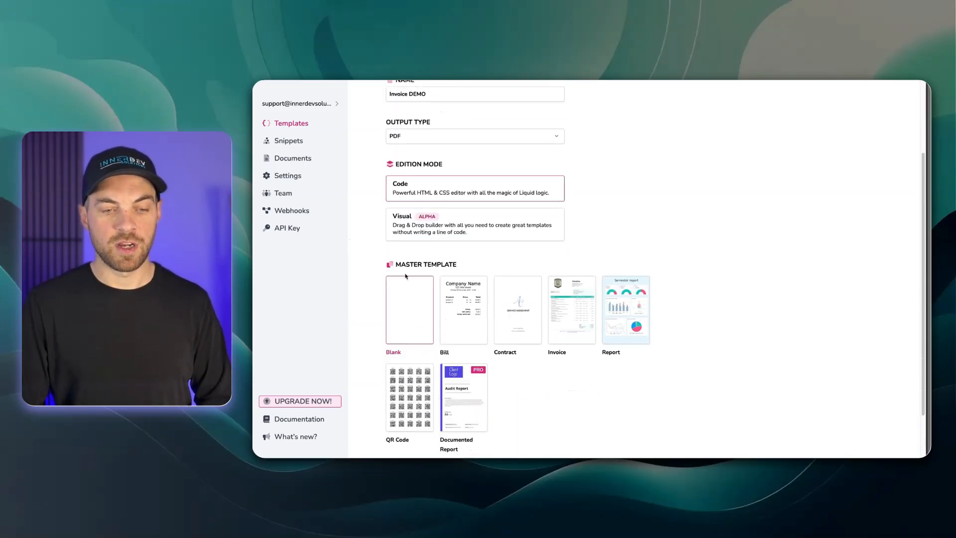
scroll(458, 350, "down", 2)
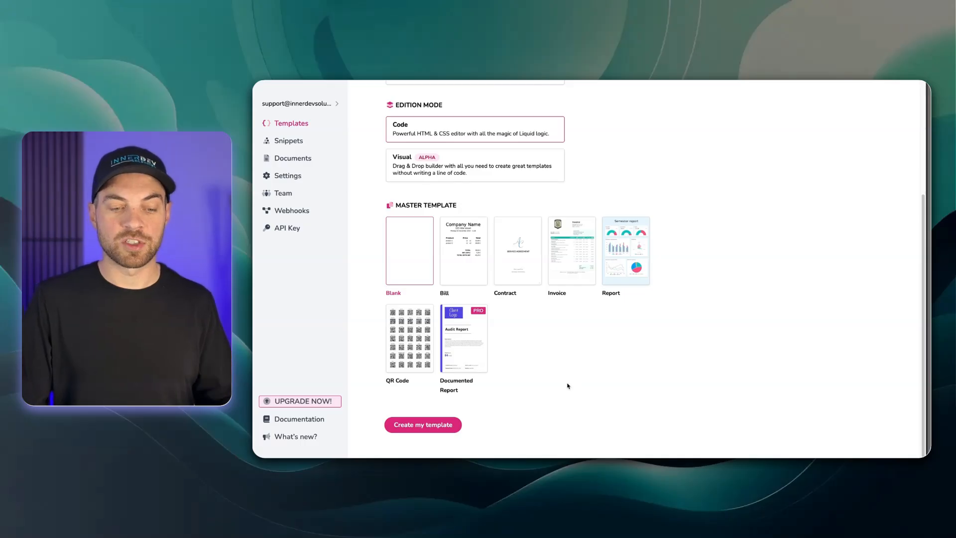
left_click(427, 423)
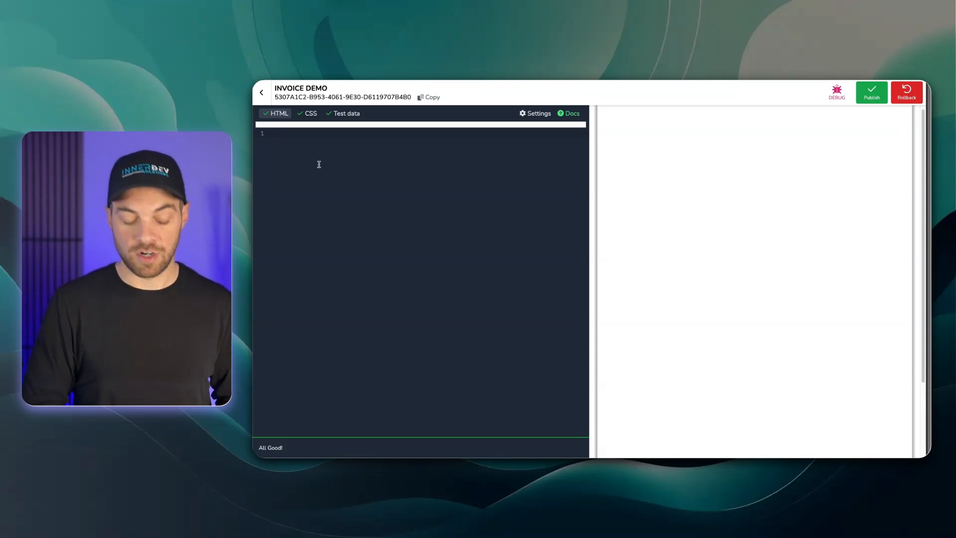
Paste the copied invoice HTML into the template's HTML code and look through its styles down to the body
key("ctrl+v")
scroll(309, 184, "up", 20)
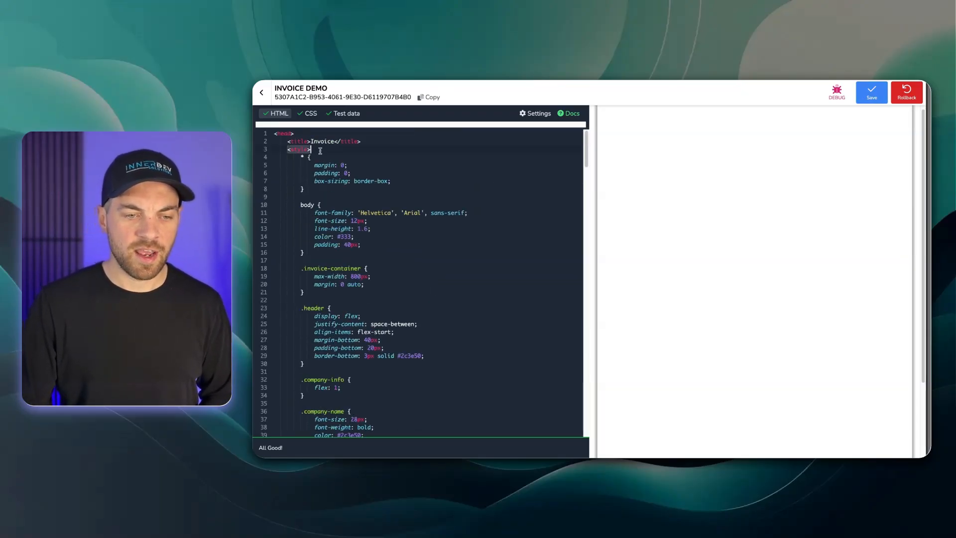
scroll(324, 174, "down", 13)
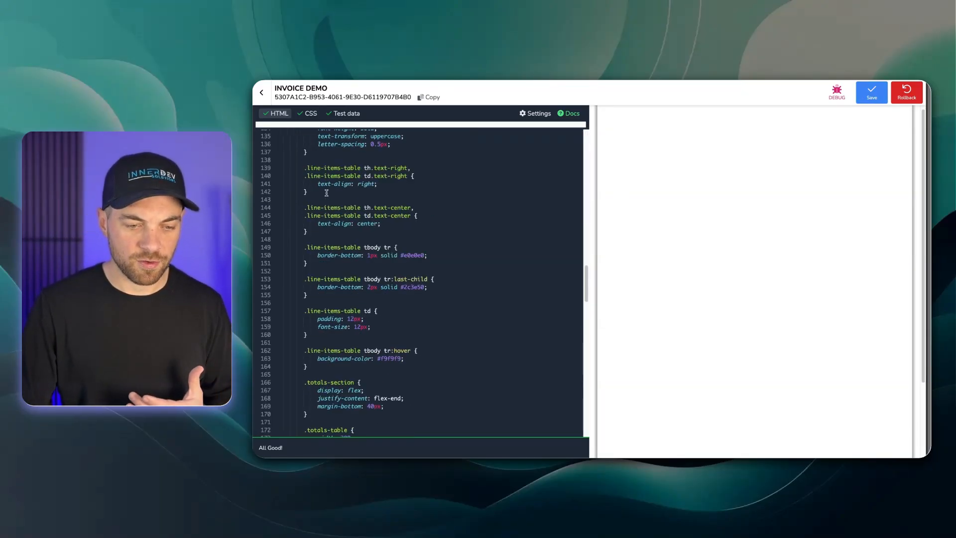
scroll(323, 200, "down", 8)
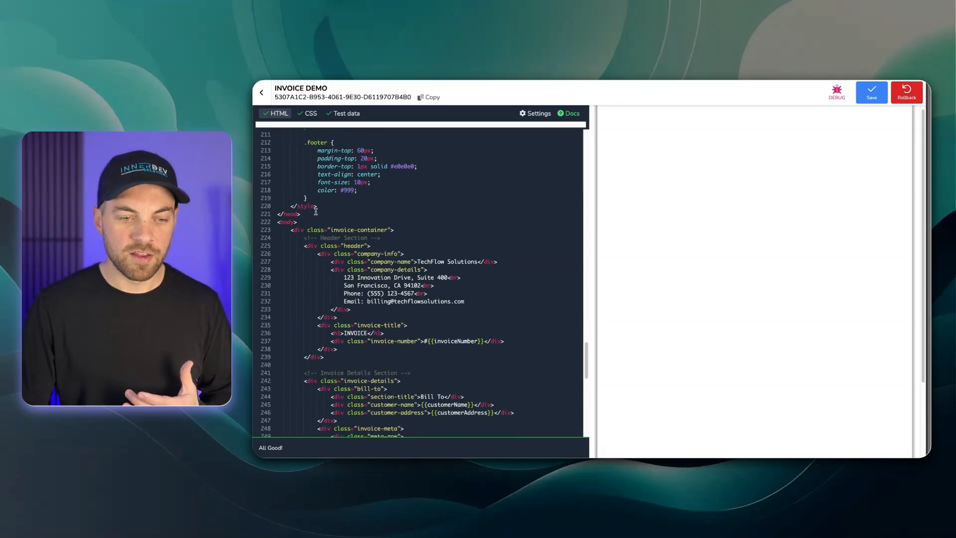
Highlight the CSS rules between the opening and closing style tags to see which part could be separated from the HTML
left_click_drag(318, 206, 284, 205)
left_click(319, 205)
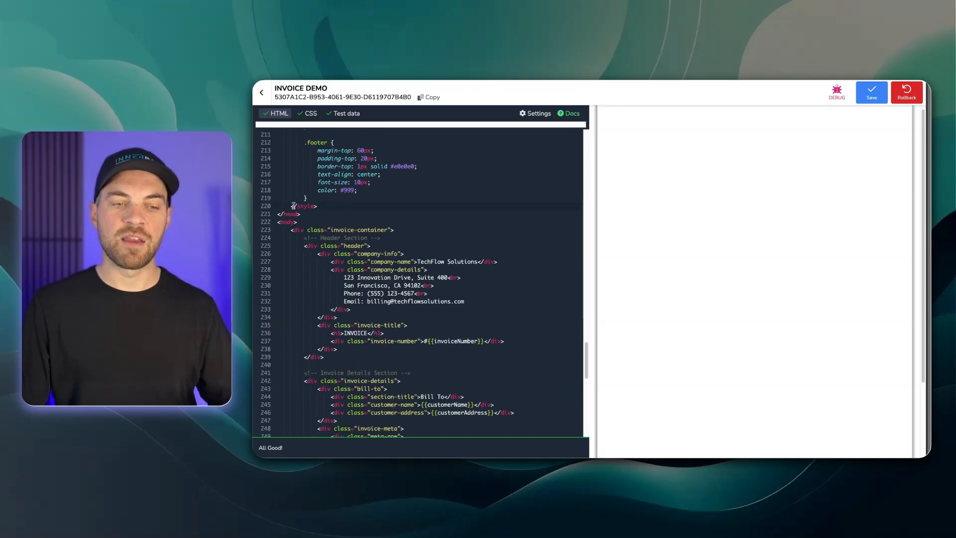
scroll(315, 210, "up", 1)
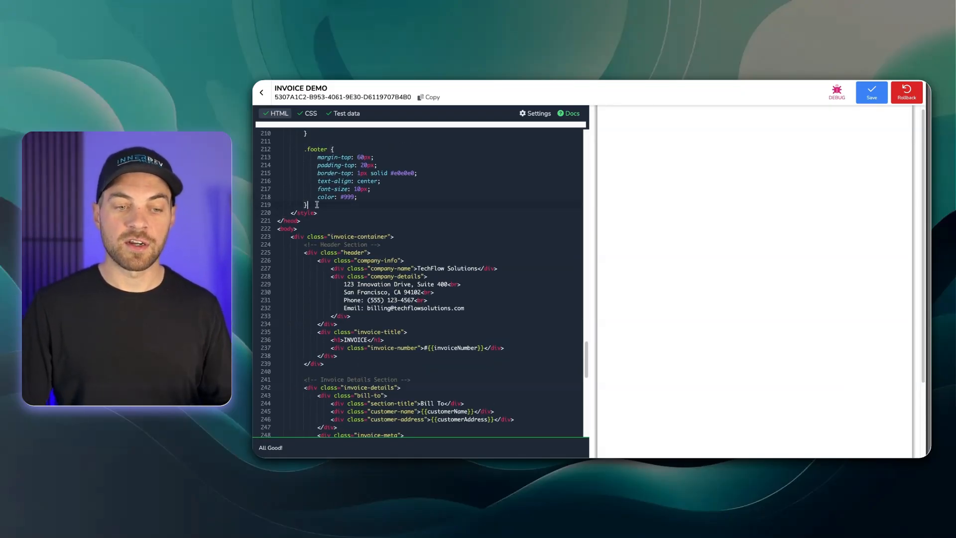
scroll(317, 205, "up", 20)
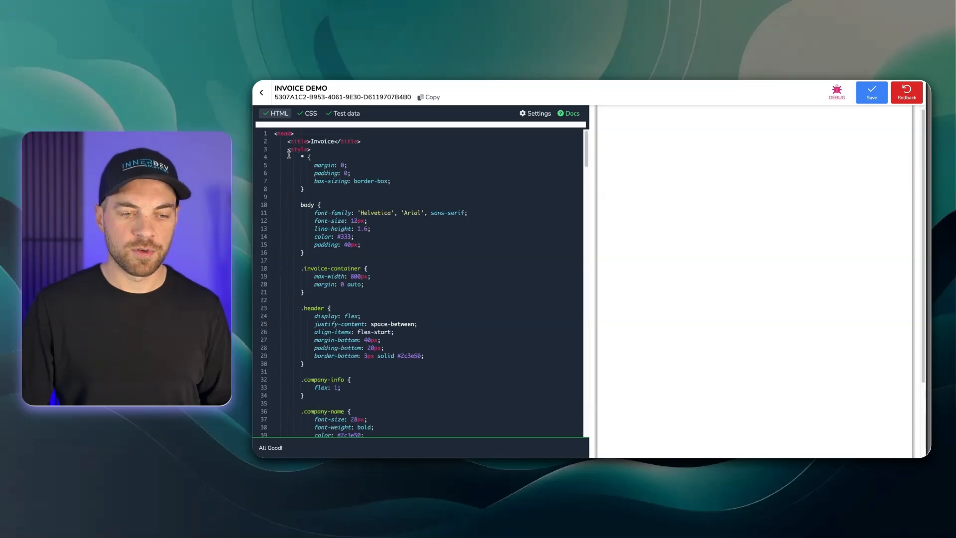
left_click(301, 157, "shift")
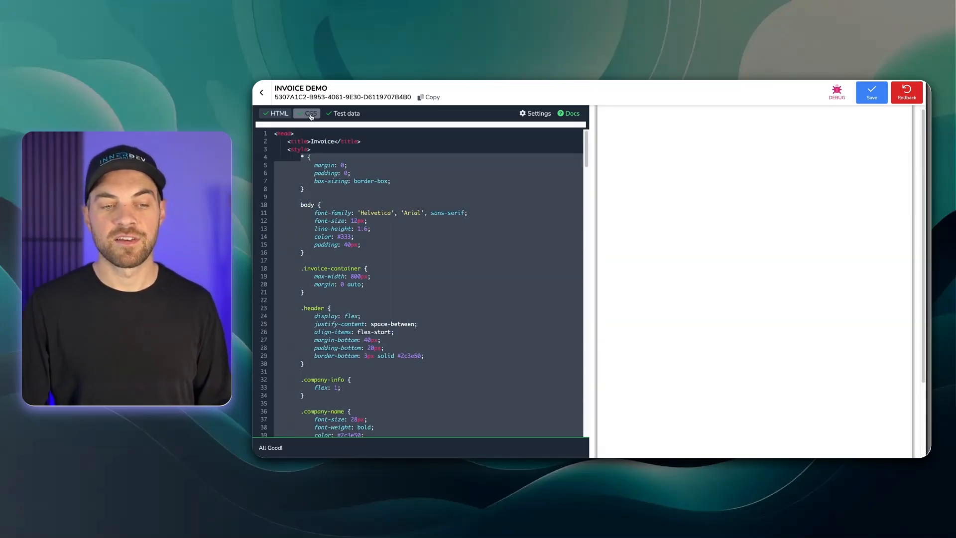
left_click(407, 223)
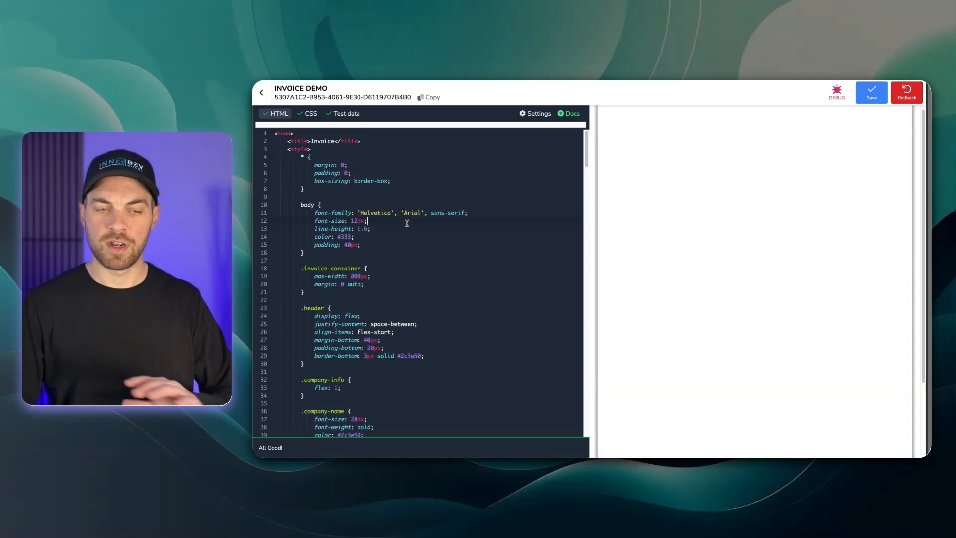
Look over the header and invoice details markup in the body and save the template to render its preview
scroll(407, 224, "down", 20)
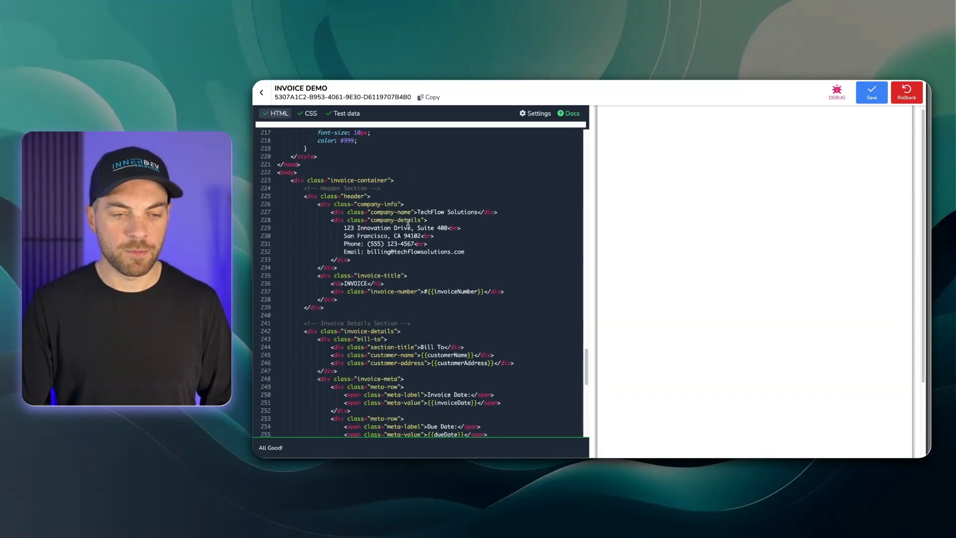
scroll(407, 223, "down", 2)
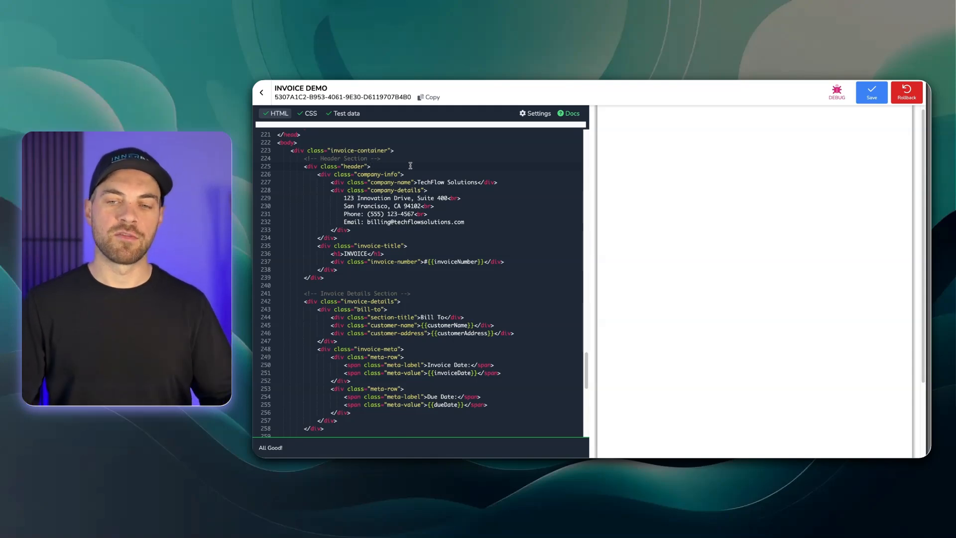
left_click(872, 92)
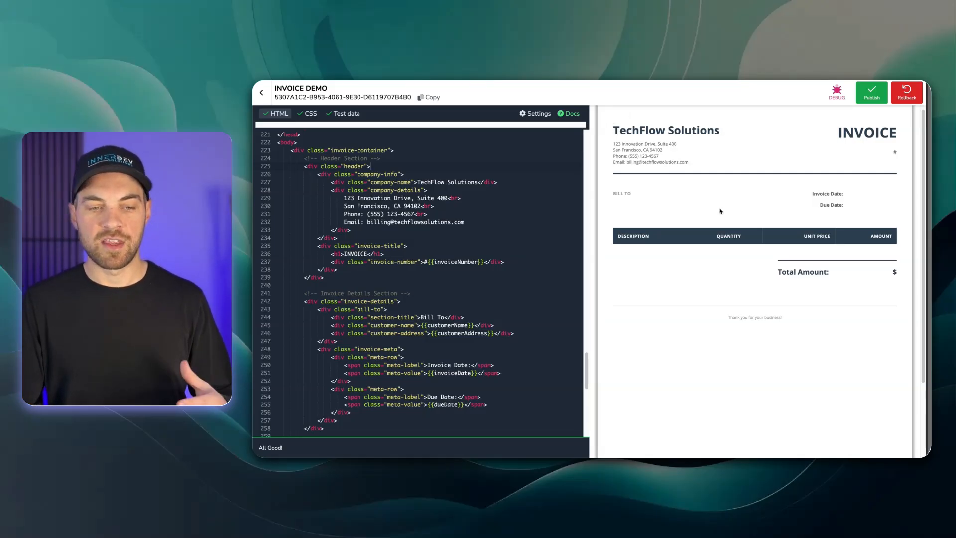
Compare the placeholders in the header and Invoice Details sections with the preview, and highlight the customerName variable
scroll(720, 211, "up", 1)
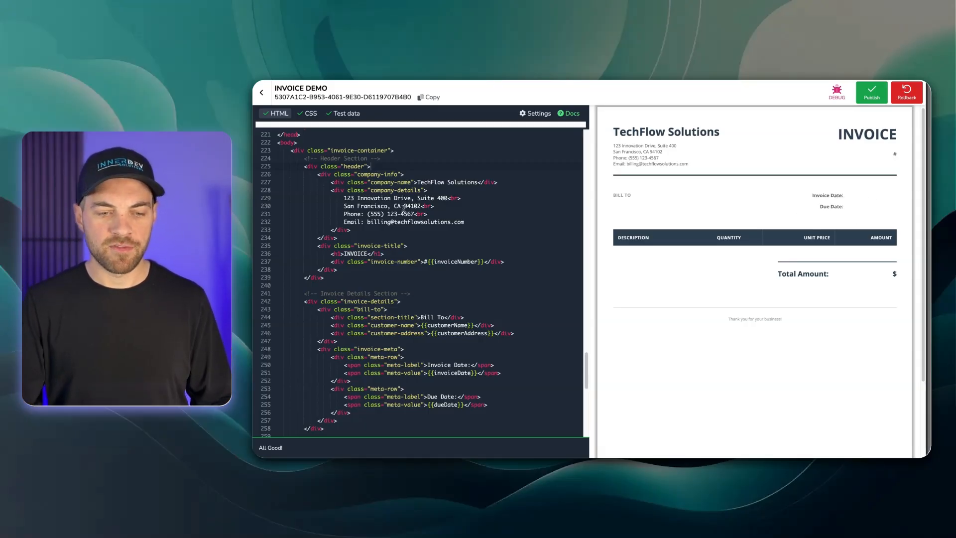
scroll(405, 211, "down", 1)
scroll(404, 210, "down", 1)
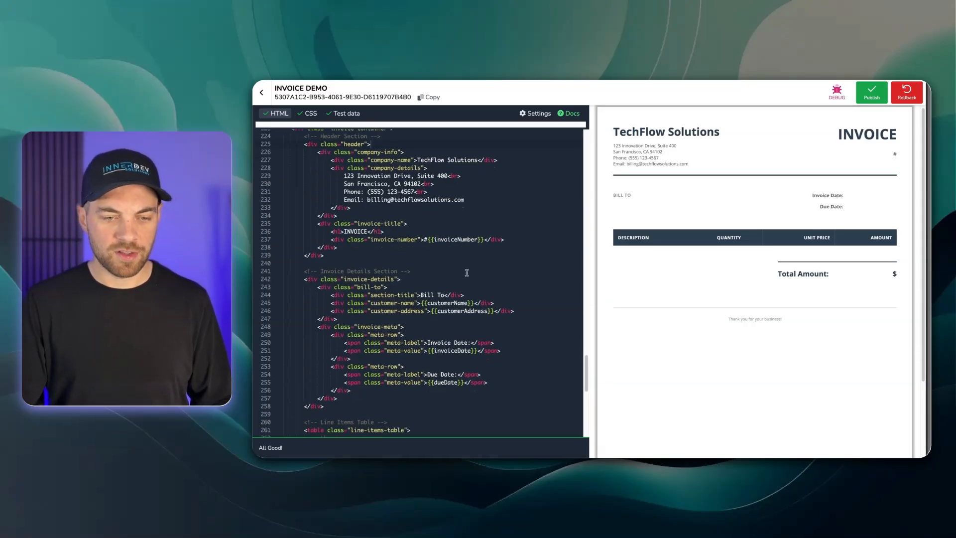
left_click(458, 246)
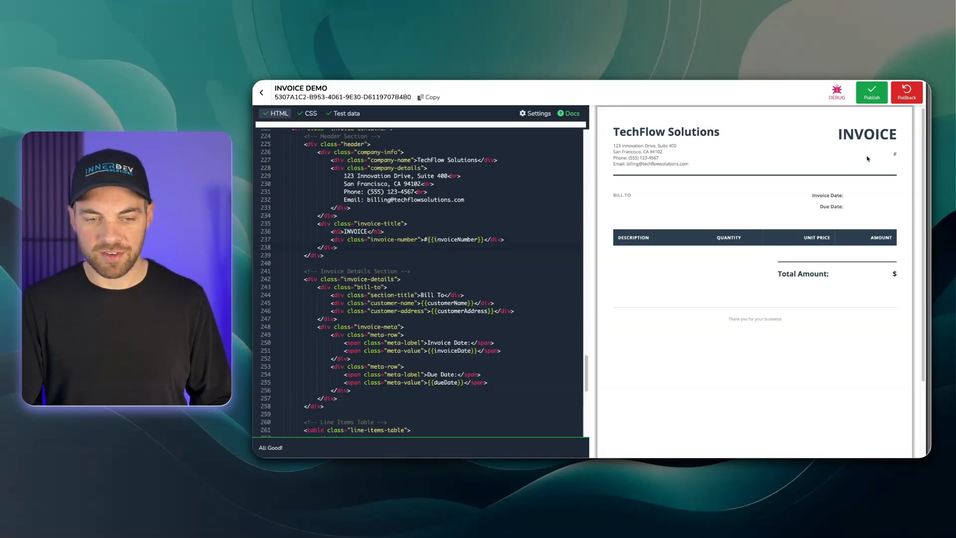
scroll(417, 267, "down", 3)
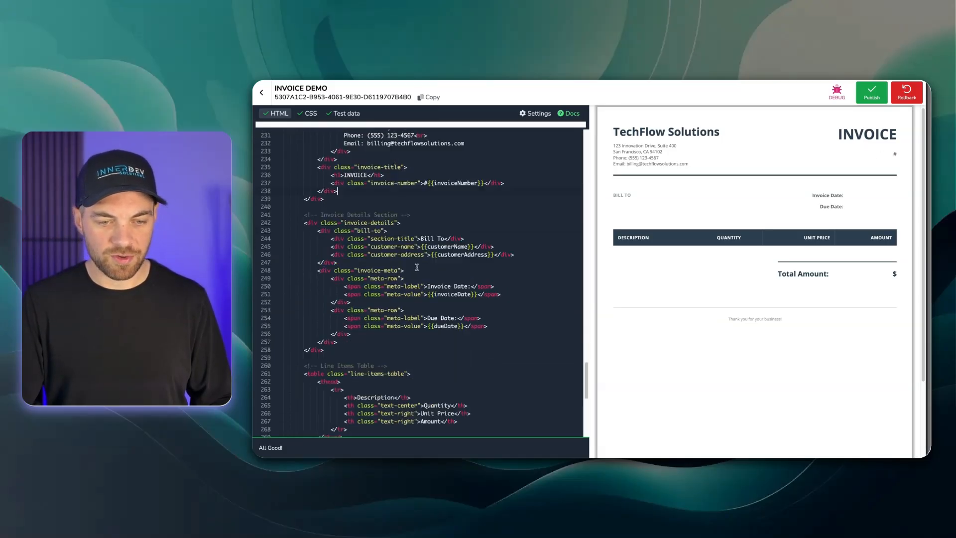
double_click(440, 246)
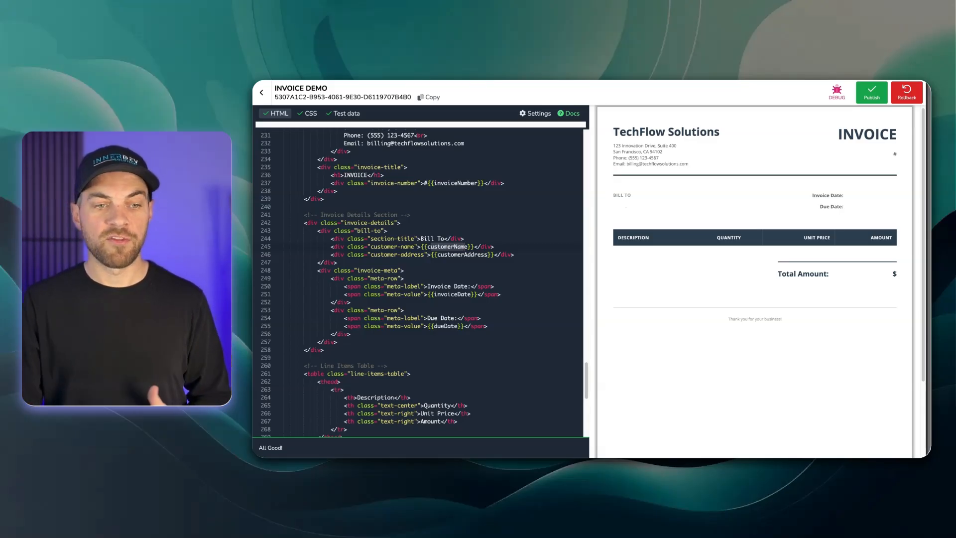
Return to the guide and copy the sample JSON from the optional section on testing the template
left_click(339, 72)
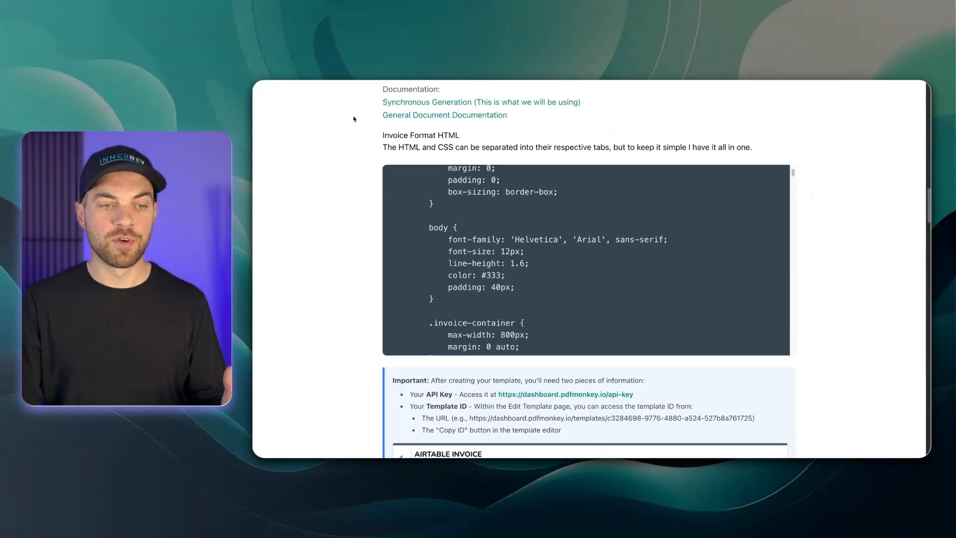
scroll(371, 146, "down", 5)
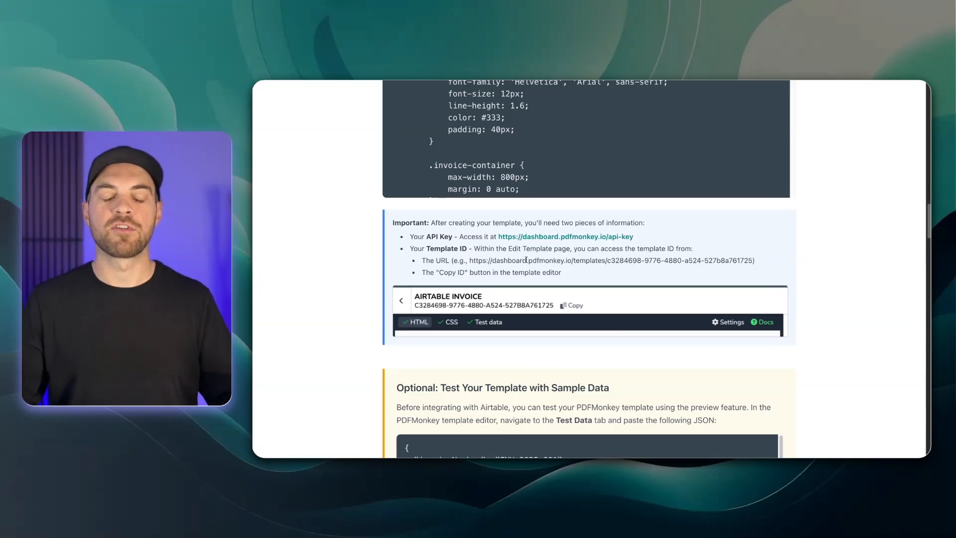
scroll(527, 260, "down", 3)
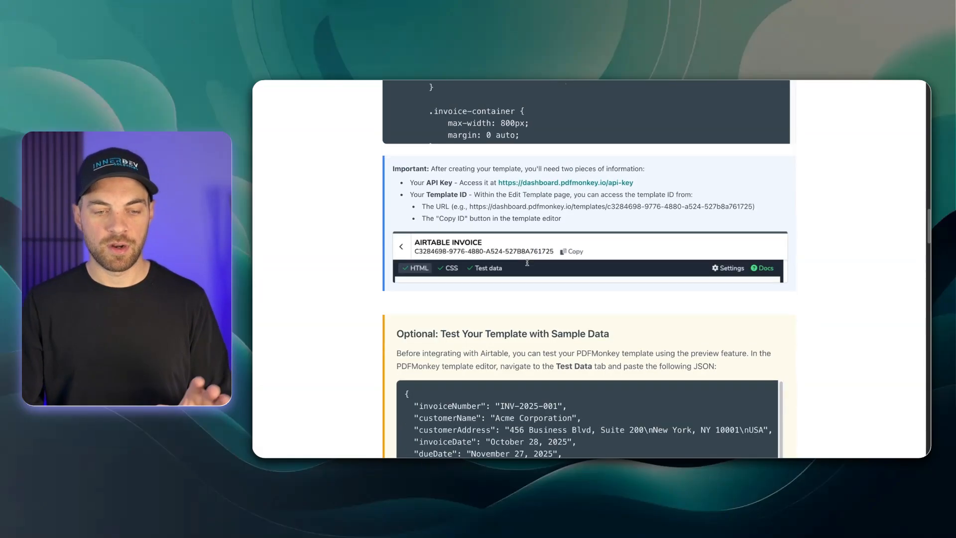
scroll(528, 265, "down", 2)
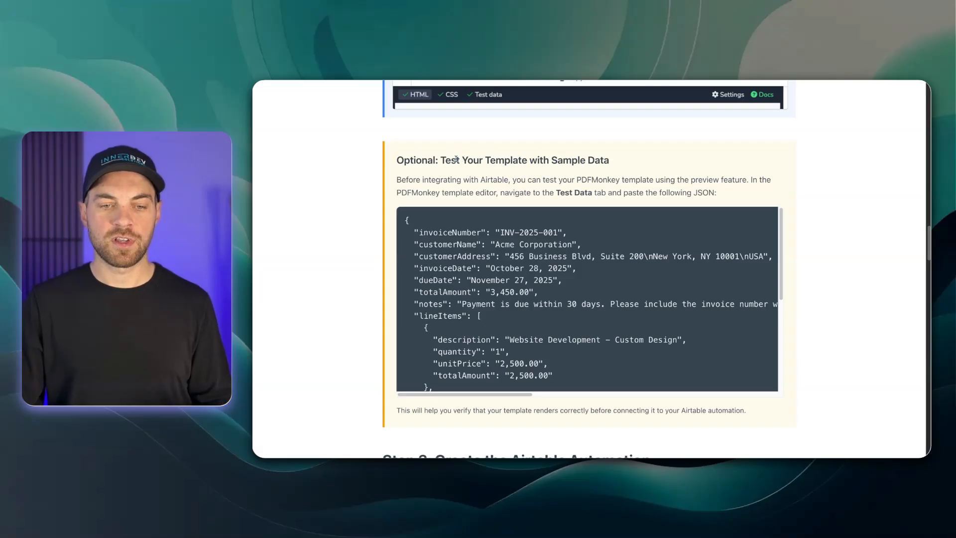
mouse_move(755, 221)
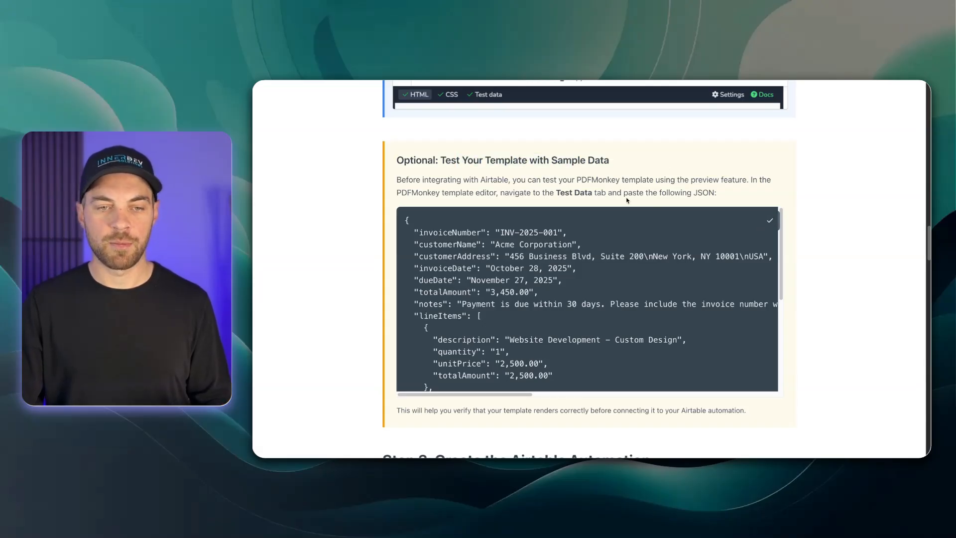
scroll(466, 286, "up", 4)
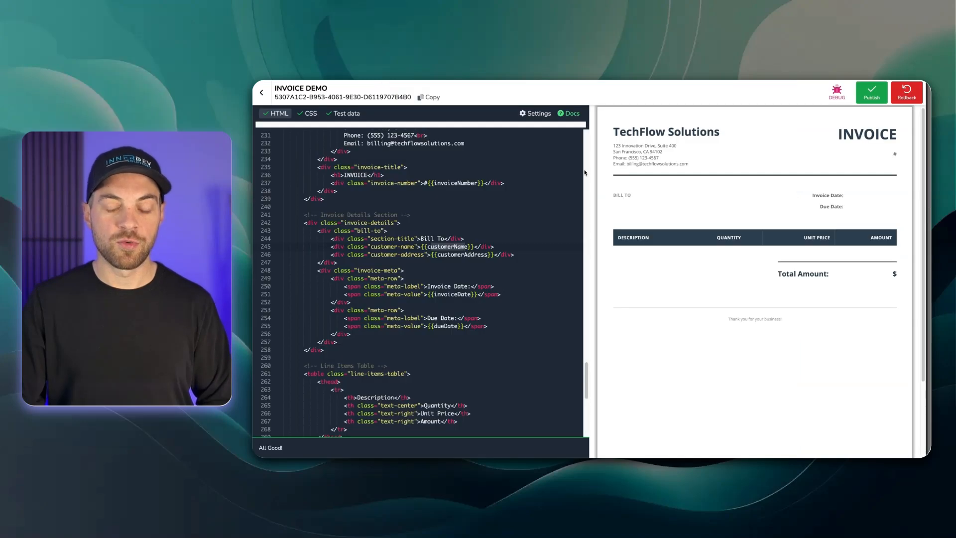
Paste the copied sample JSON into the test data of the Invoice DEMO template
left_click(347, 113)
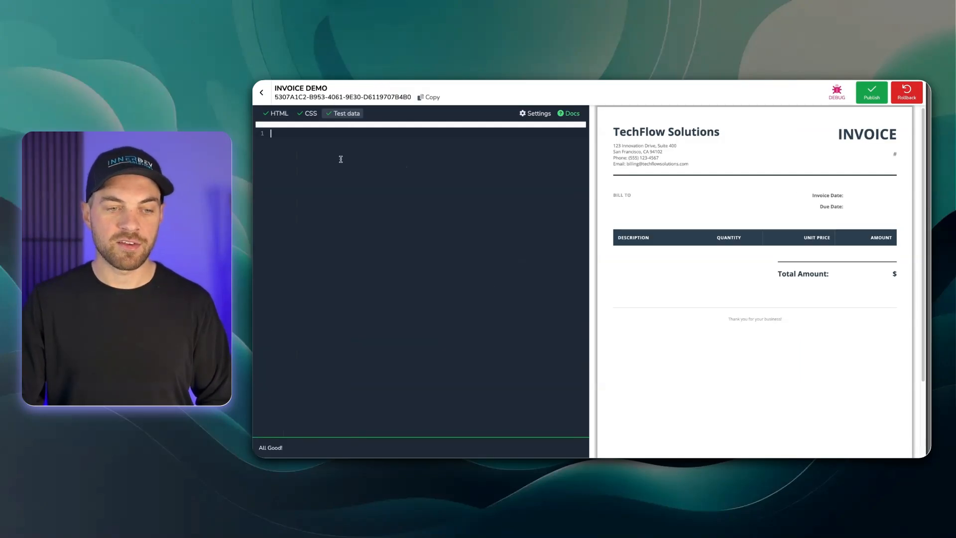
left_click(337, 155)
key("ctrl+v")
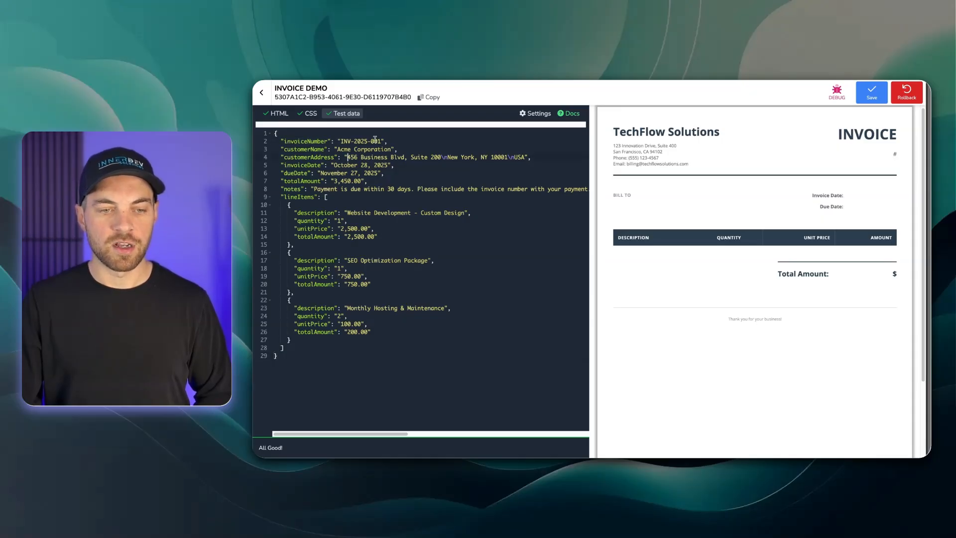
Highlight the invoiceNumber value in the test data, return to the HTML code and save the template to render its preview
left_click_drag(372, 141, 340, 141)
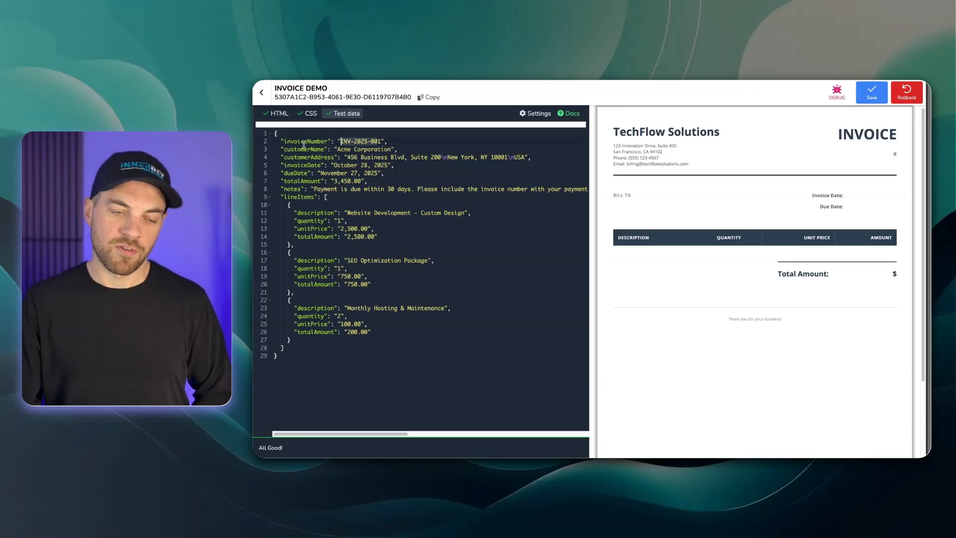
left_click(281, 116)
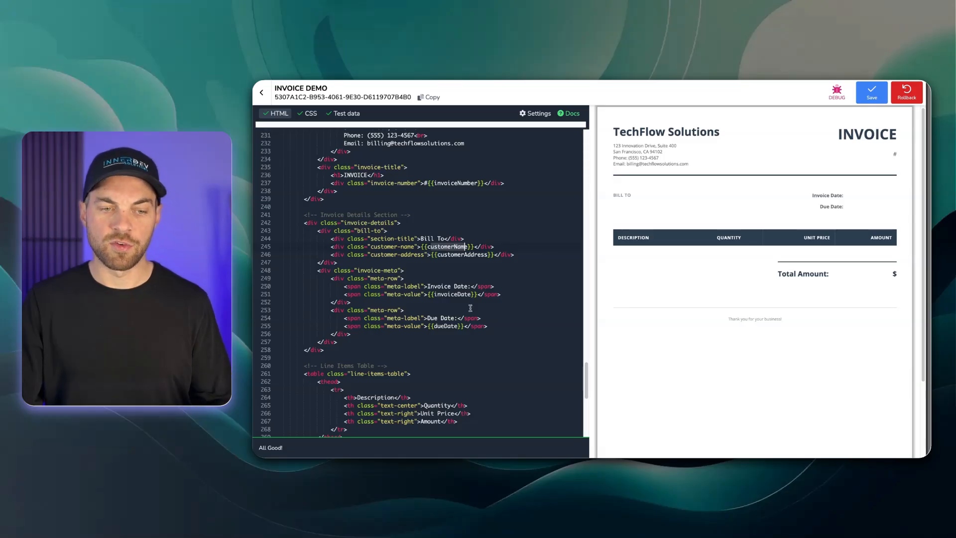
left_click(872, 94)
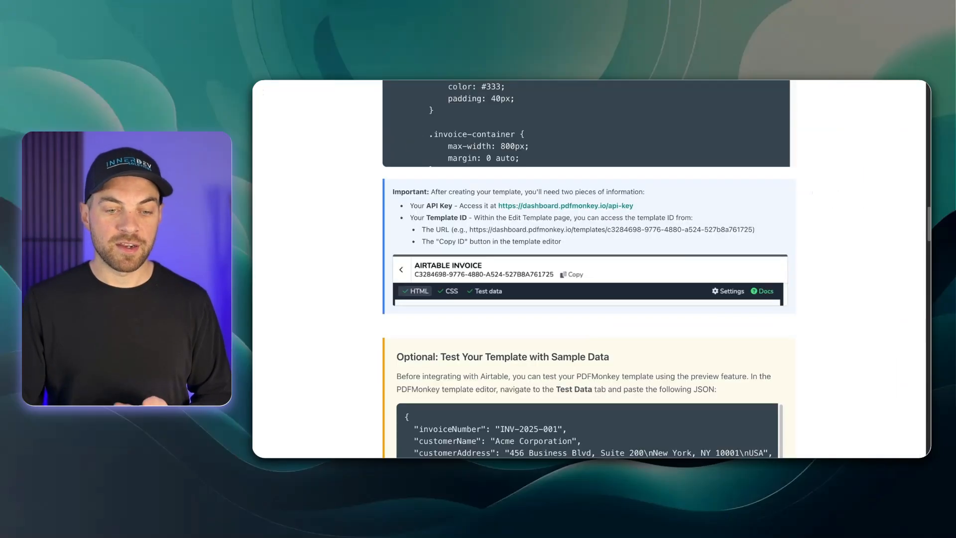
Read the guide's note on the API key and template ID, and its Step 3 instructions for creating the Airtable automation
scroll(499, 259, "up", 1)
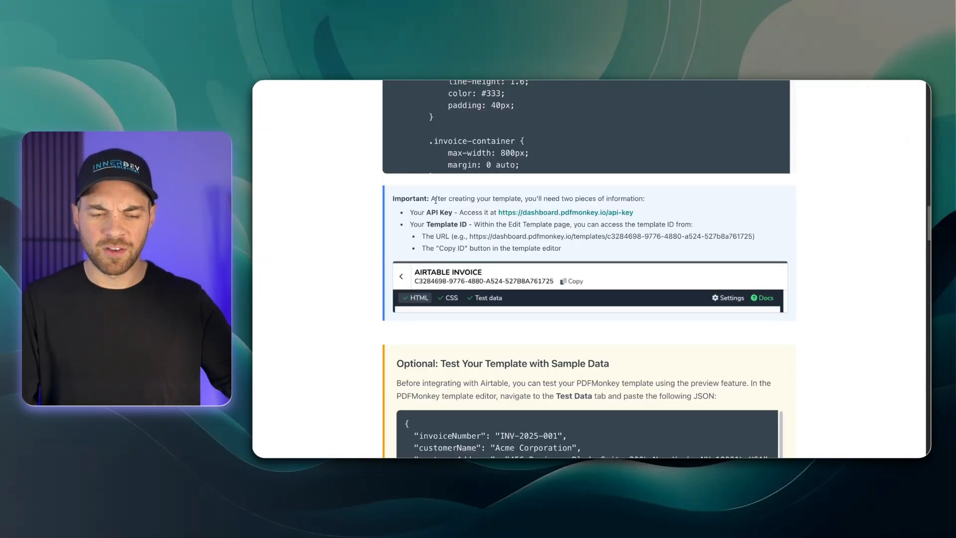
scroll(436, 200, "down", 8)
scroll(437, 200, "down", 2)
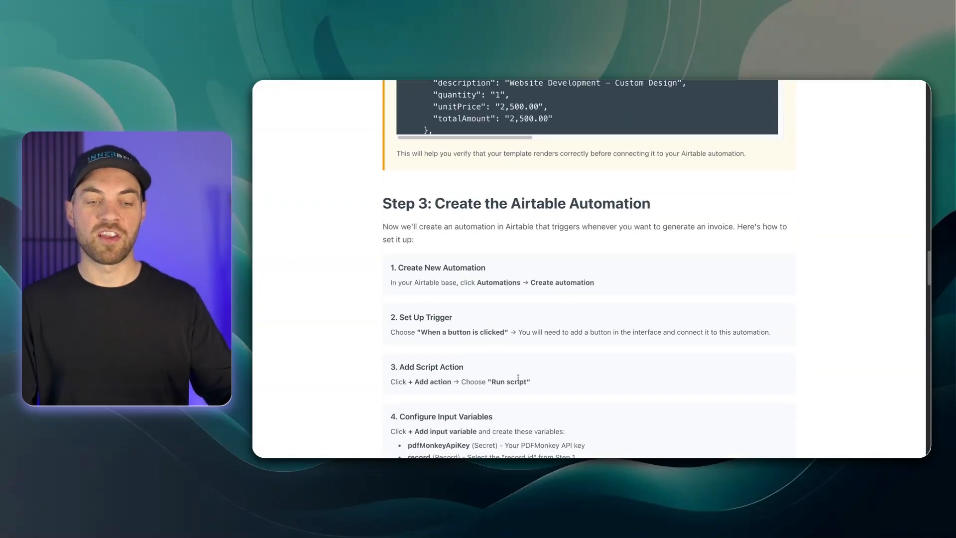
scroll(513, 312, "down", 1)
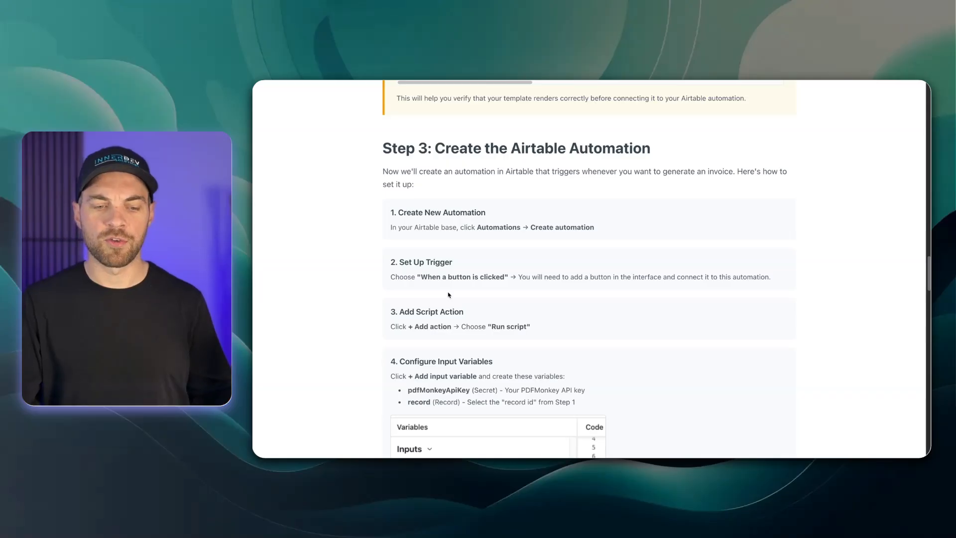
scroll(439, 232, "down", 2)
scroll(439, 232, "up", 7)
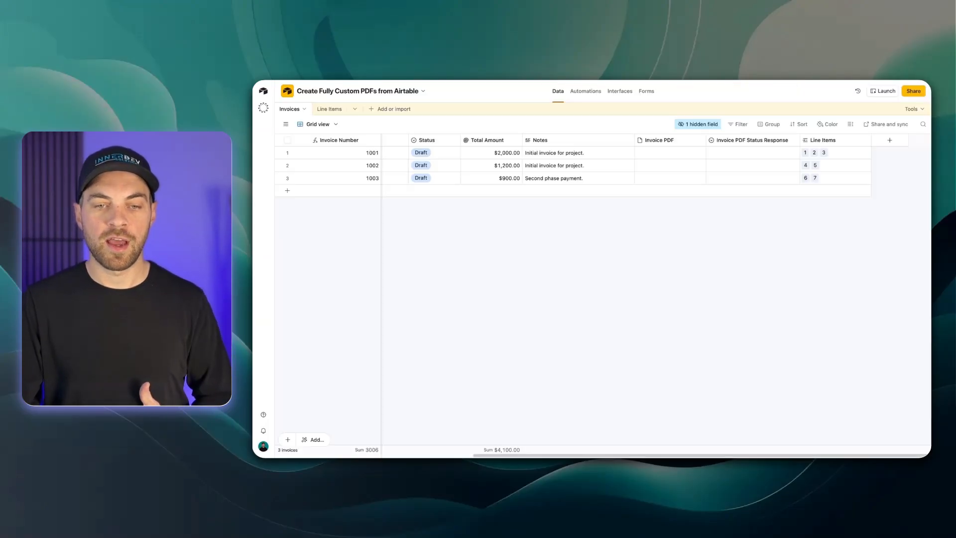
Create an automation named "Create Invoice in PDF Monkey (PDF)" in the Airtable base with the "When a button is clicked" trigger
left_click(595, 97)
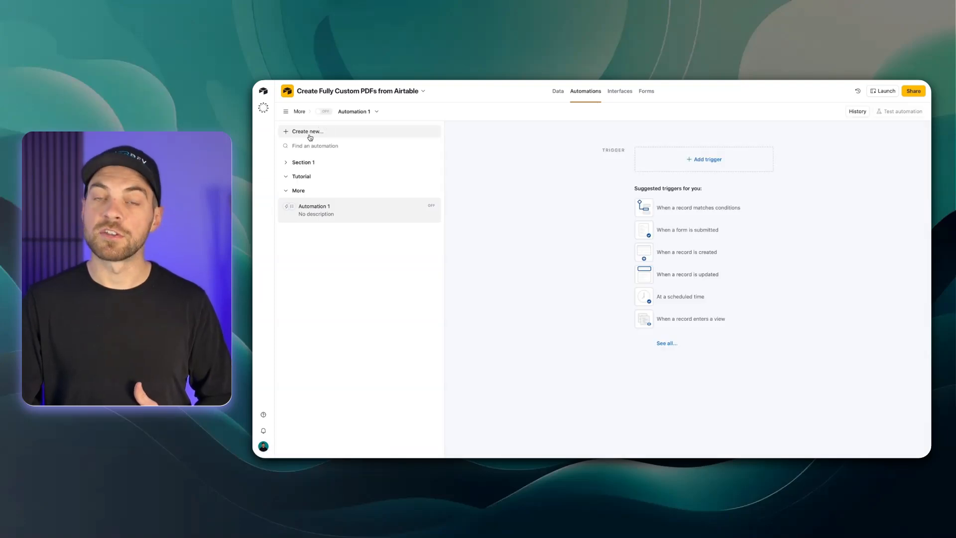
left_click(310, 135)
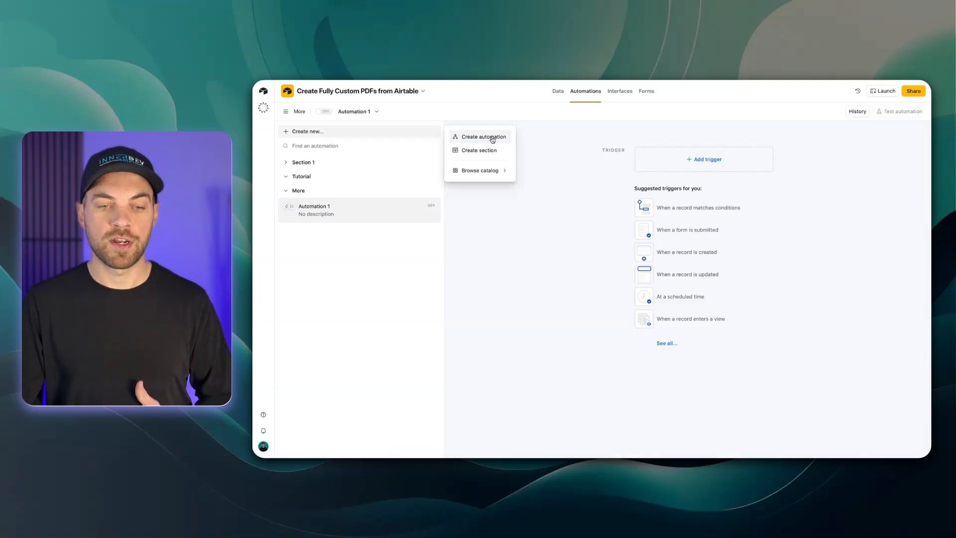
left_click(493, 138)
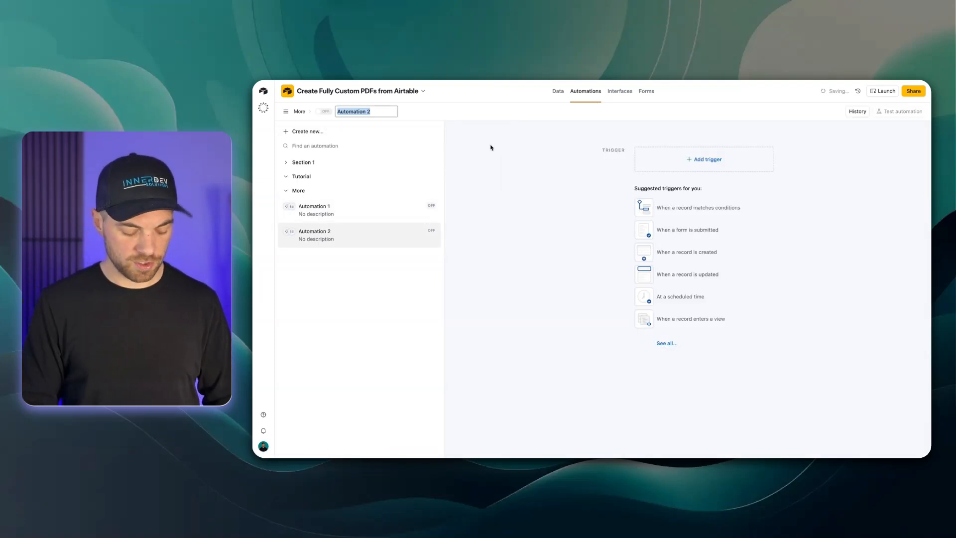
type("Create ")
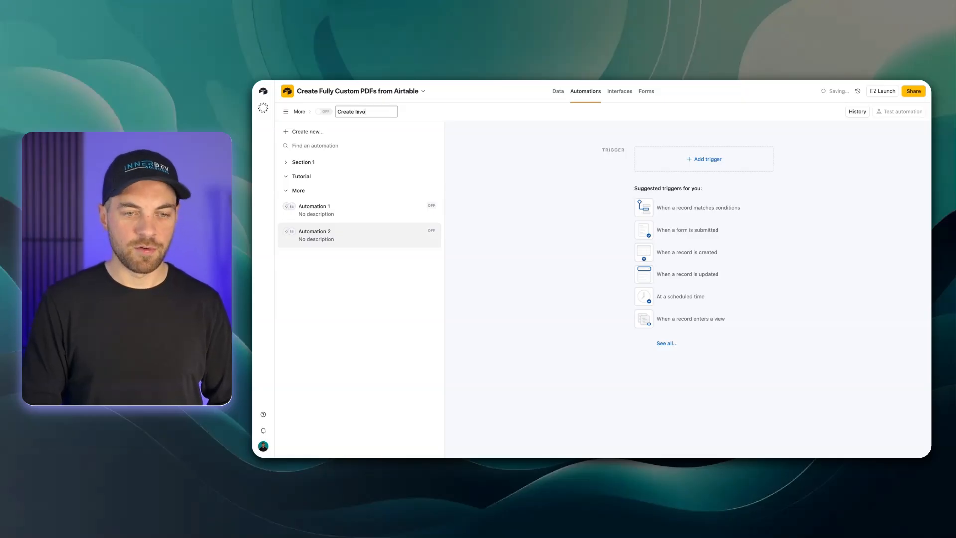
type("Invoice in PD")
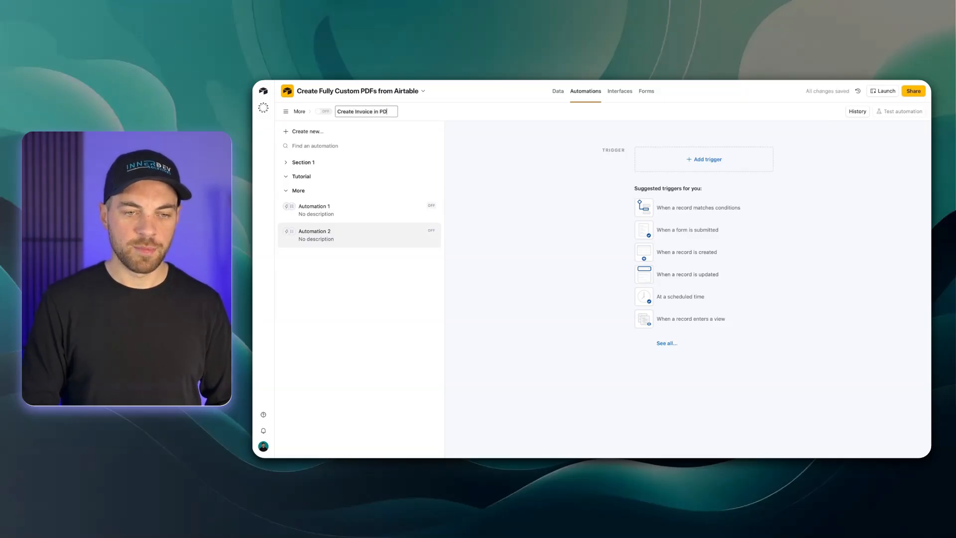
type("F Monkey (PDF)")
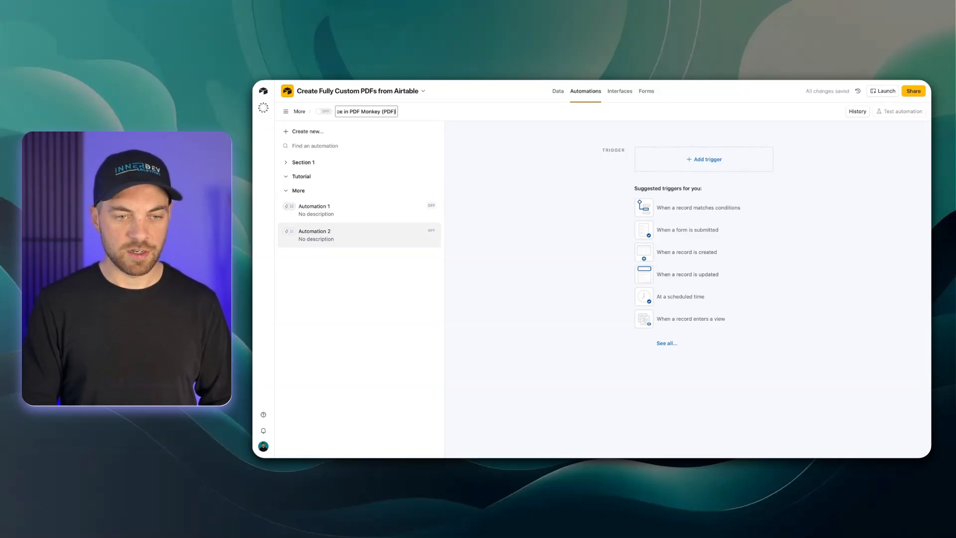
key("Return")
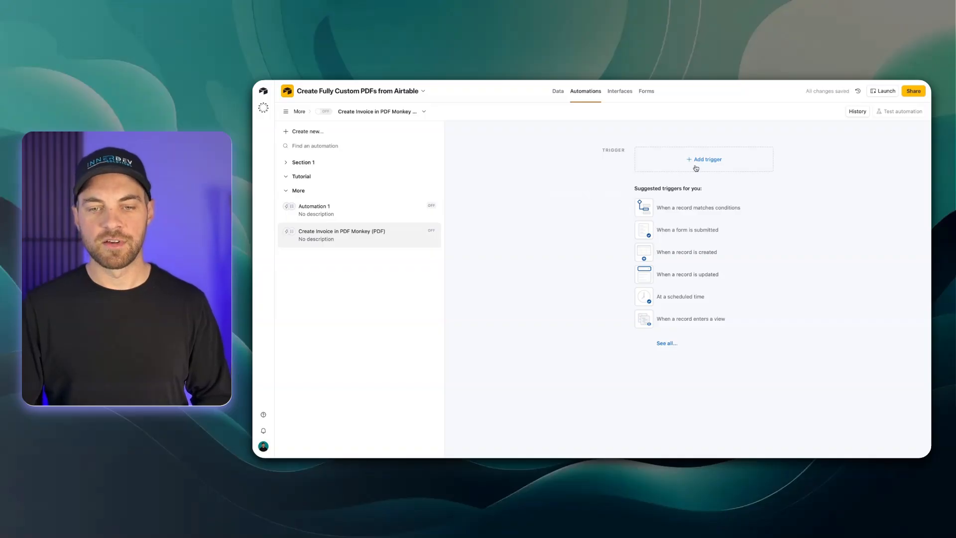
left_click(697, 168)
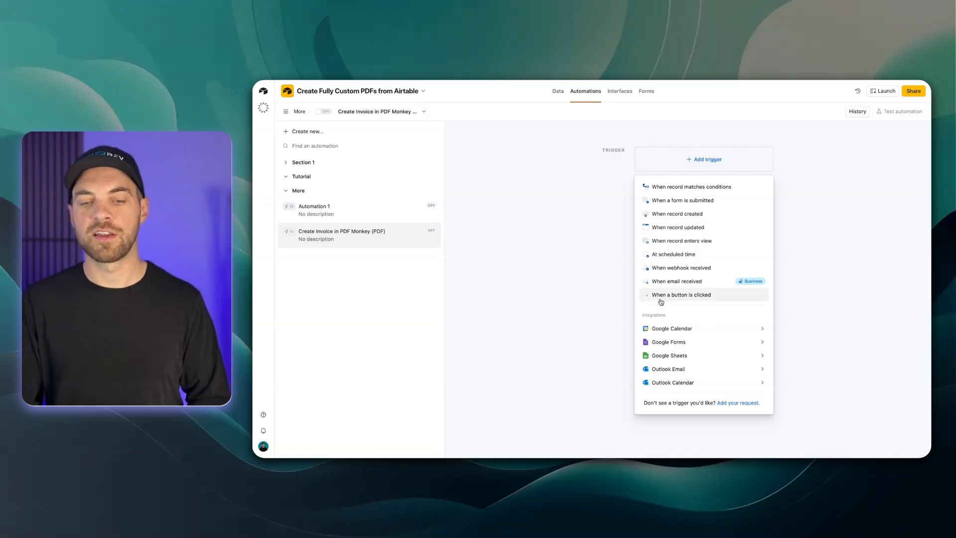
left_click(682, 300)
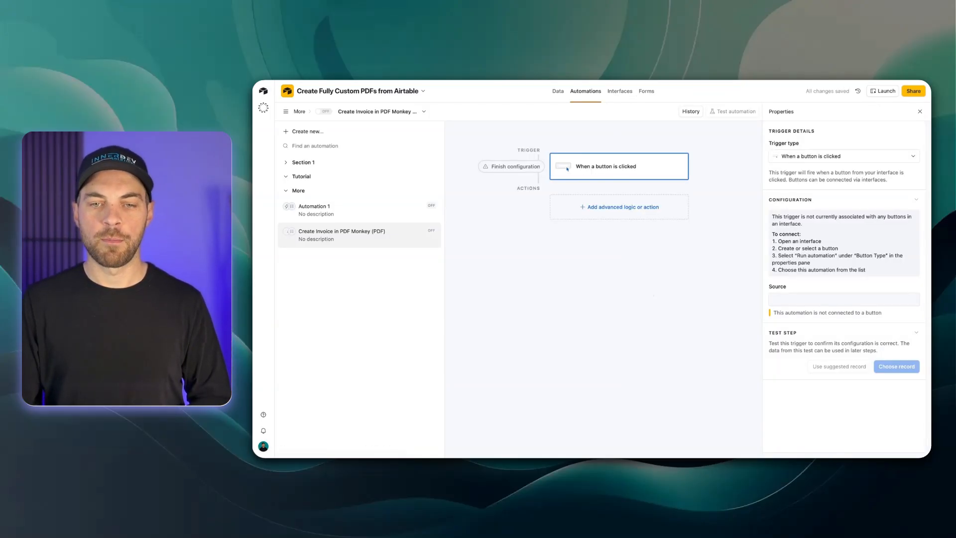
Preview the Invoices interface and look over the details and line items of invoices 1003 and 1001
left_click(620, 92)
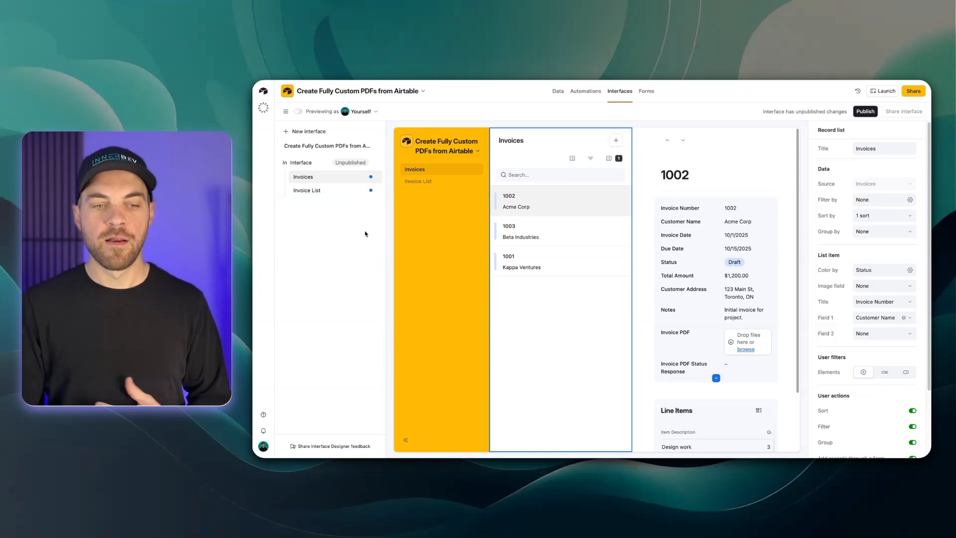
left_click(307, 112)
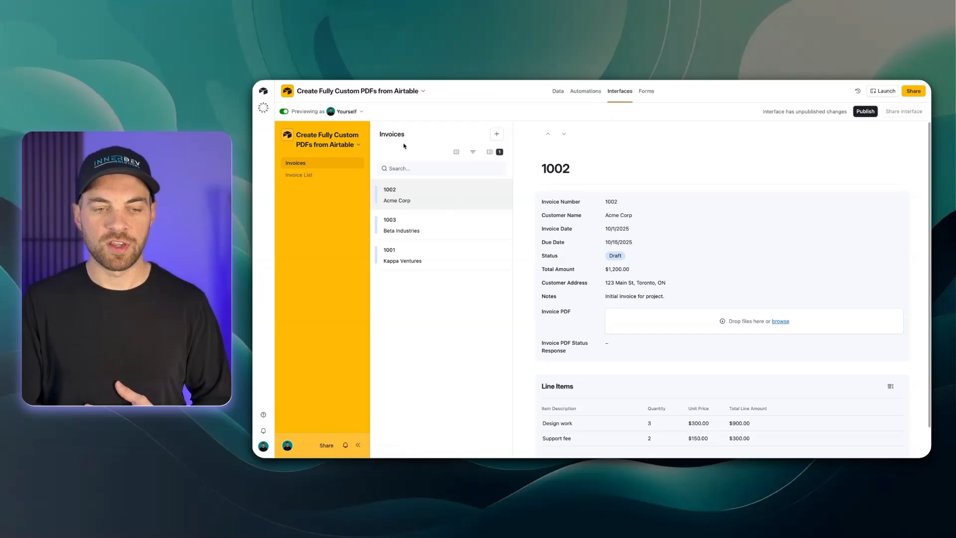
left_click(422, 229)
left_click(418, 257)
scroll(738, 276, "down", 2)
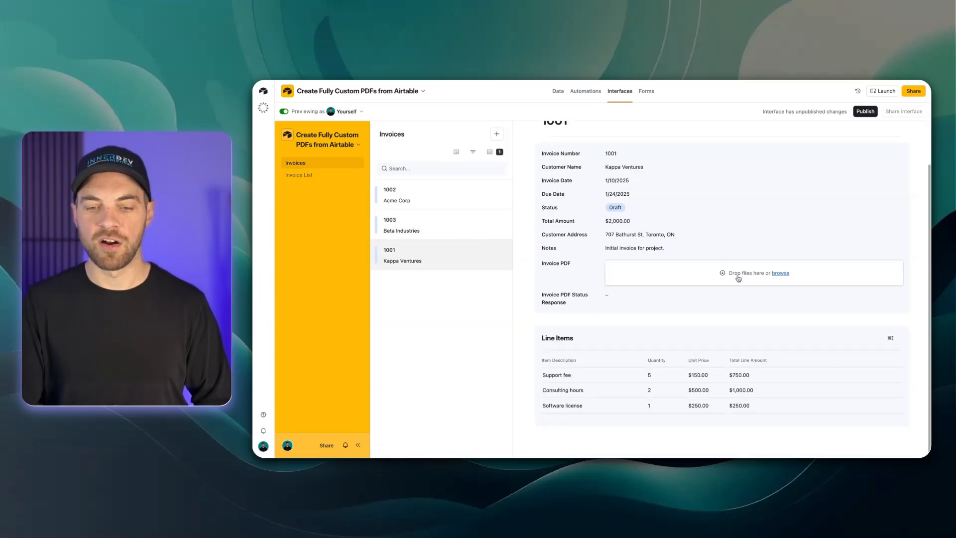
scroll(739, 276, "up", 2)
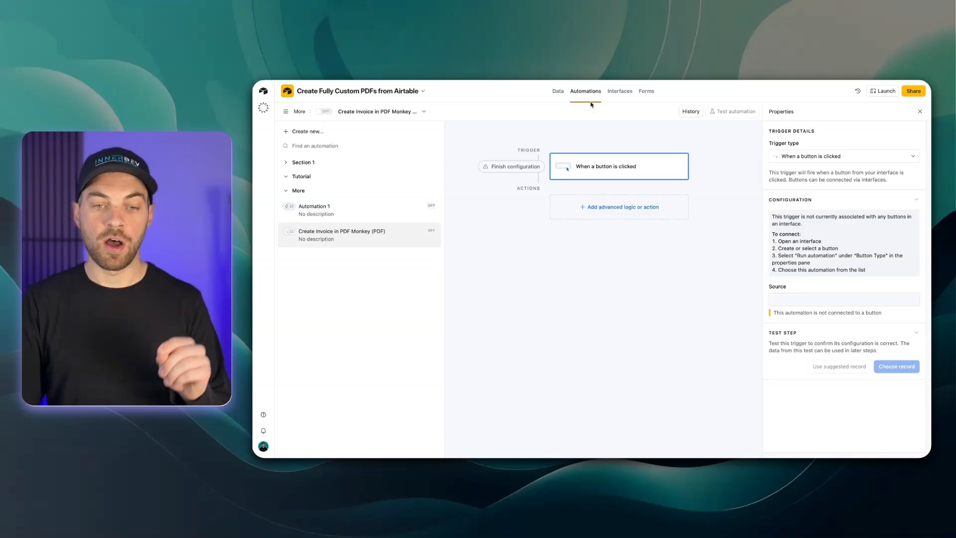
Return to the automation and add a "Run script" action after the button trigger
left_click(591, 210)
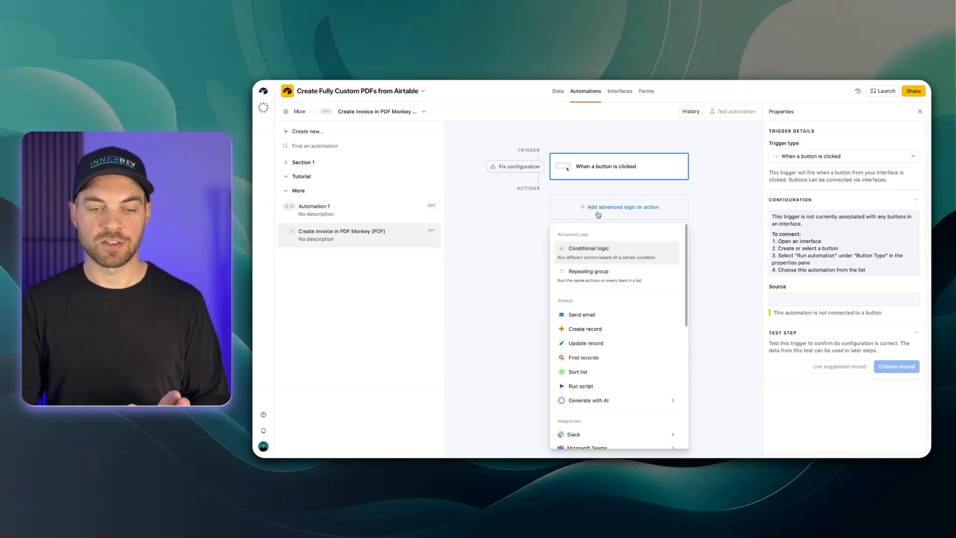
left_click(580, 386)
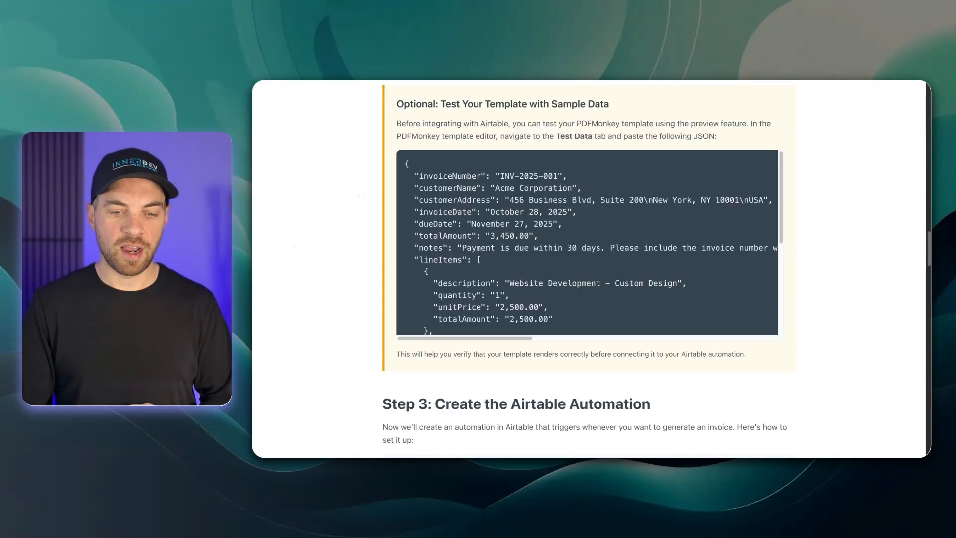
Check the guide's API key instructions and open the API Key page in the PDFMonkey dashboard
scroll(503, 204, "up", 5)
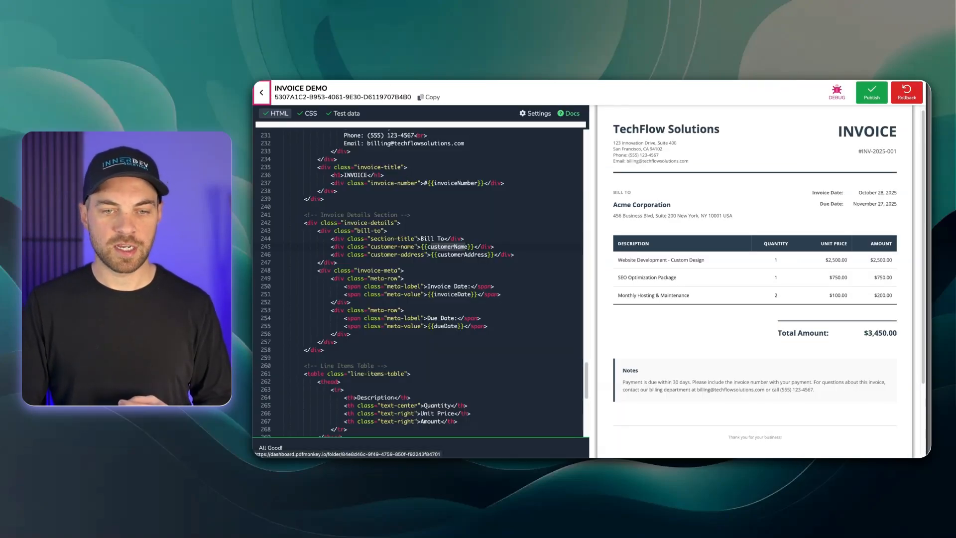
left_click(262, 93)
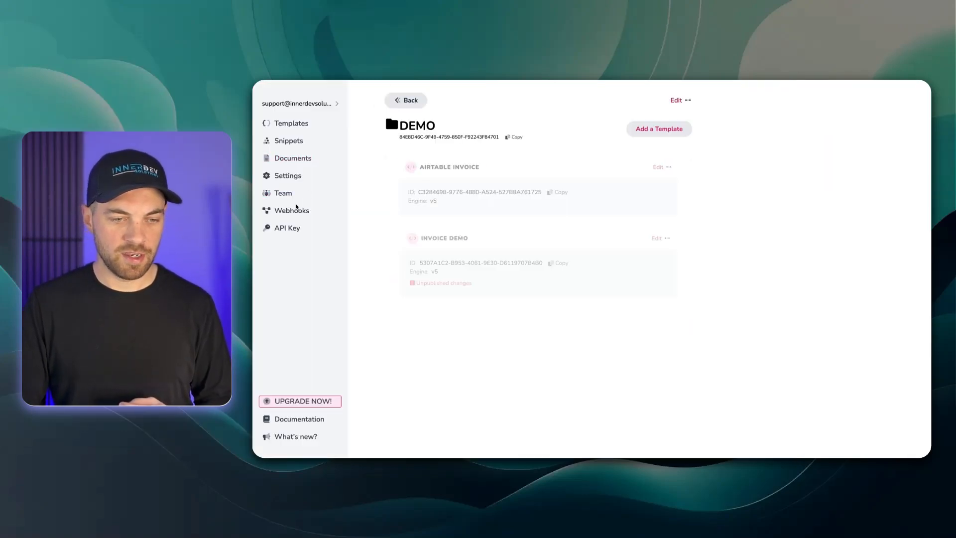
left_click(283, 232)
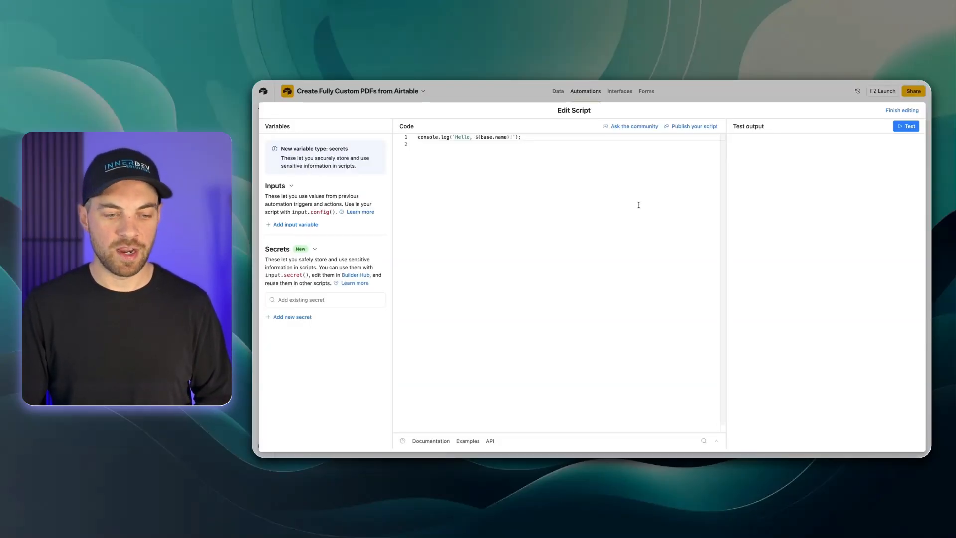
left_click(299, 317)
left_click(551, 261)
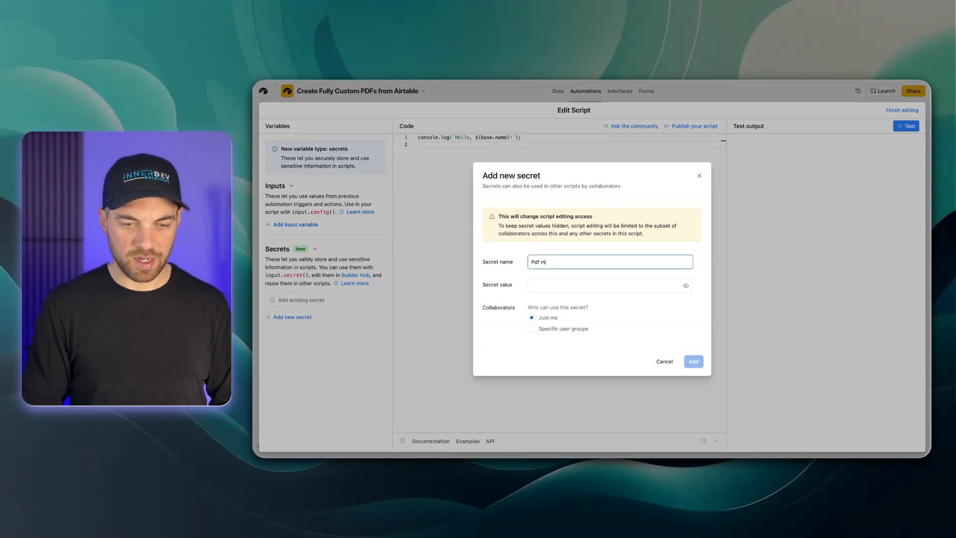
type("Pdf monkey api key")
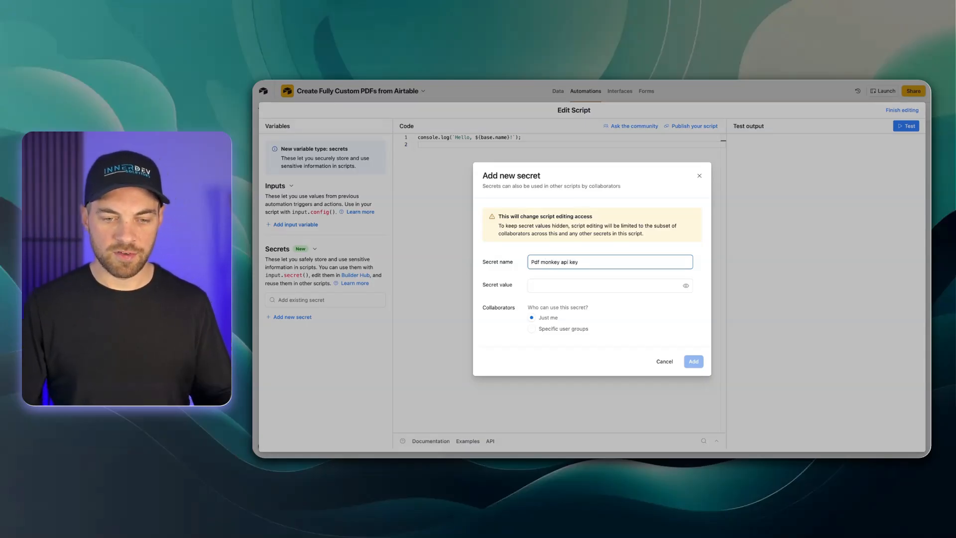
left_click(504, 345)
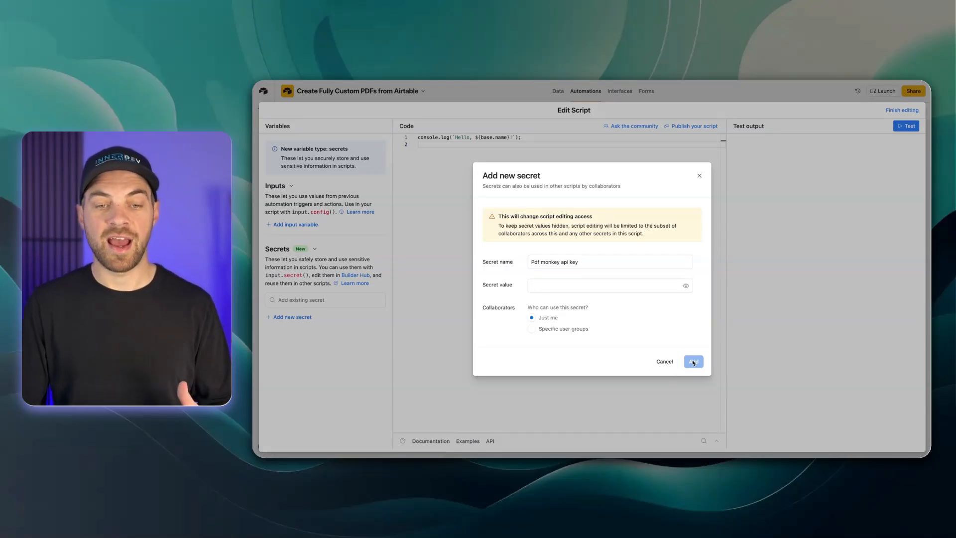
left_click(665, 361)
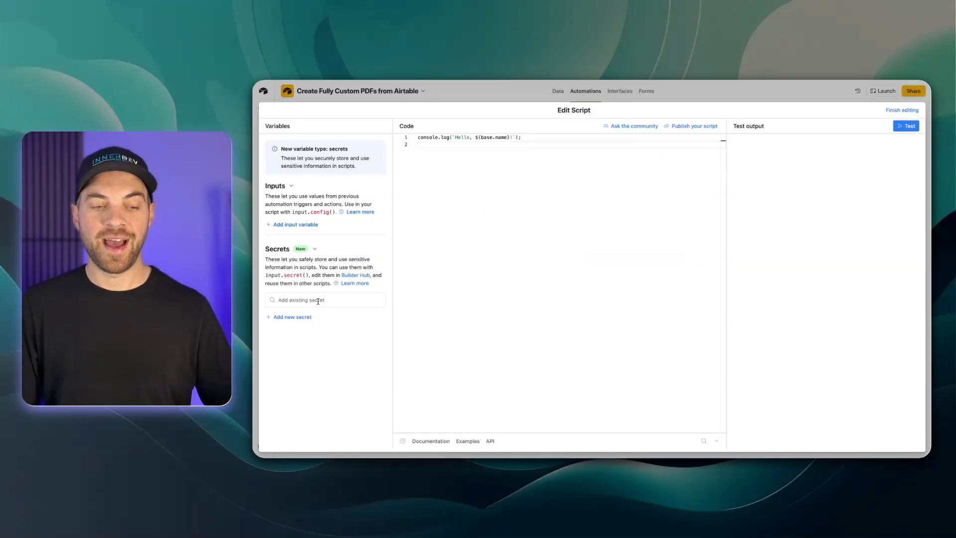
Add the existing pdfMonkeyApiKey secret to the automation script's variables
left_click(319, 301)
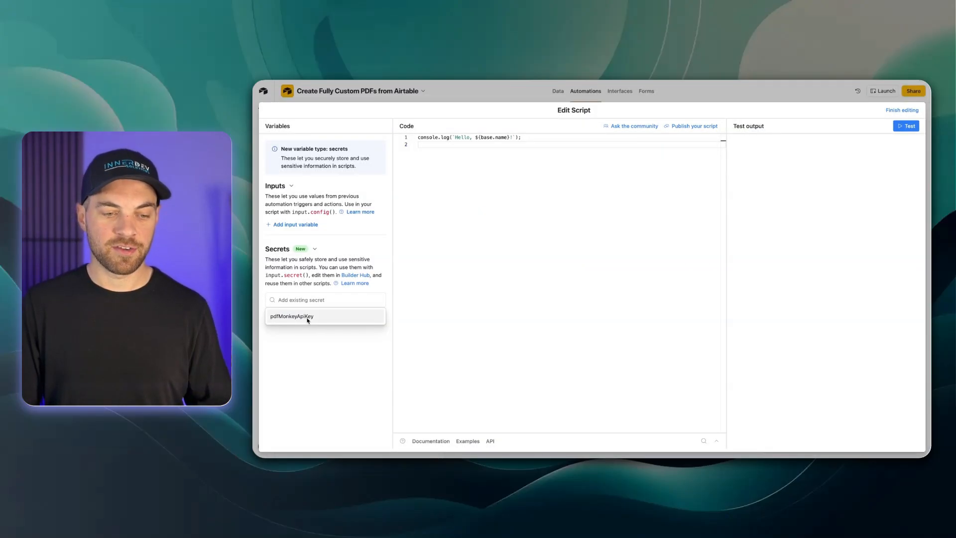
left_click(307, 319)
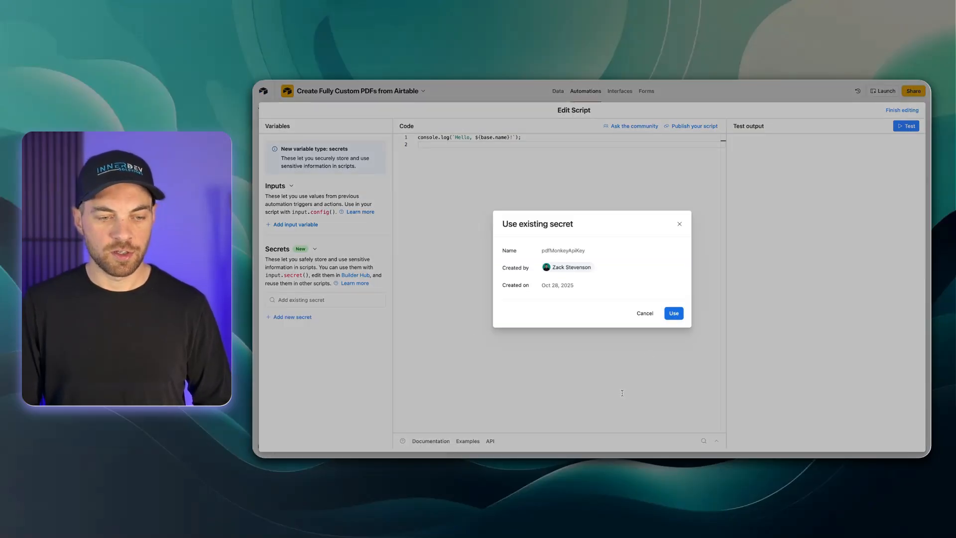
key("Return")
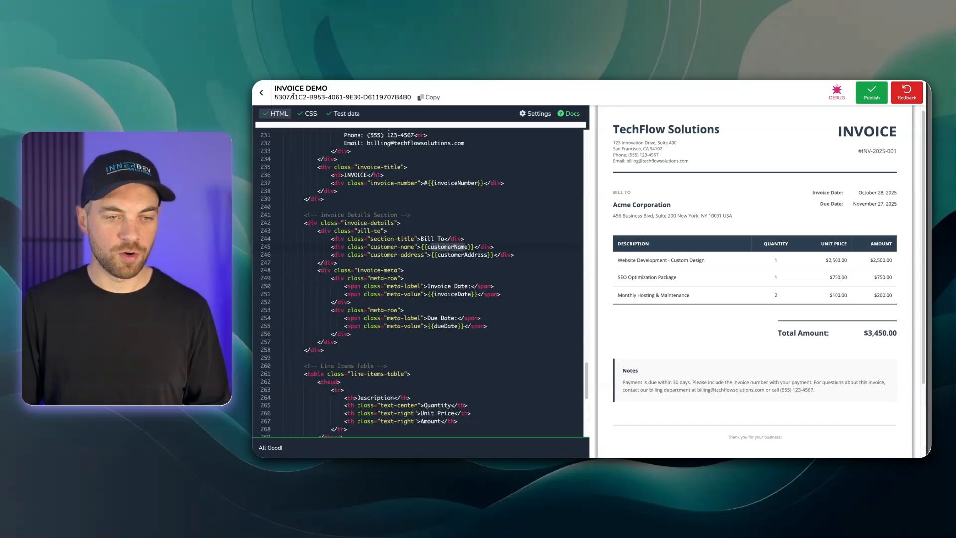
Copy the Invoice DEMO template's ID in PDFMonkey and return to the guide's Configure Input Variables instructions
left_click(430, 98)
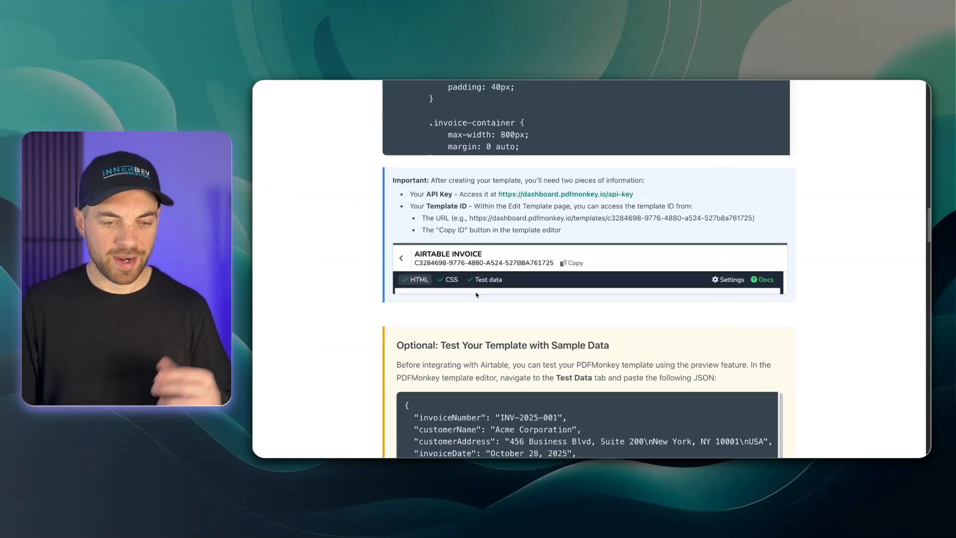
scroll(477, 296, "down", 8)
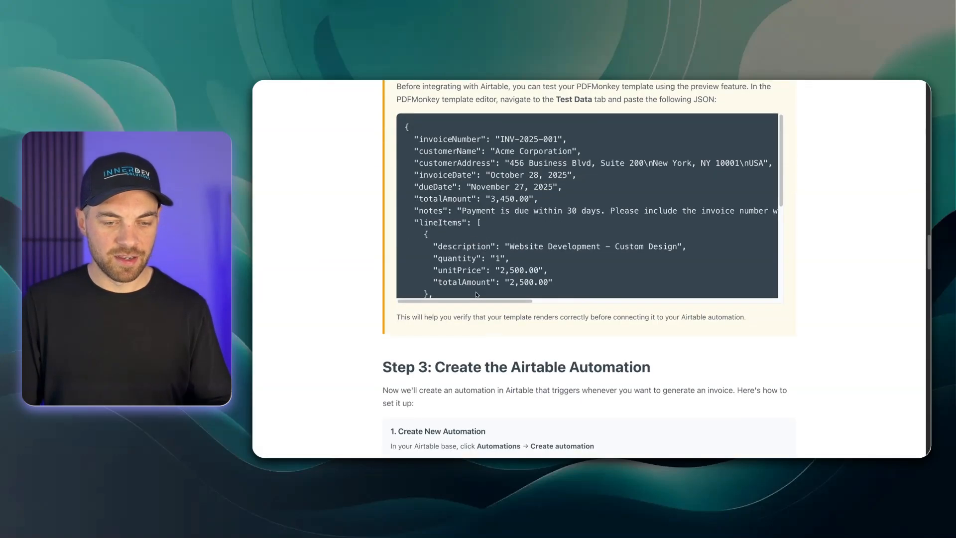
scroll(477, 295, "down", 5)
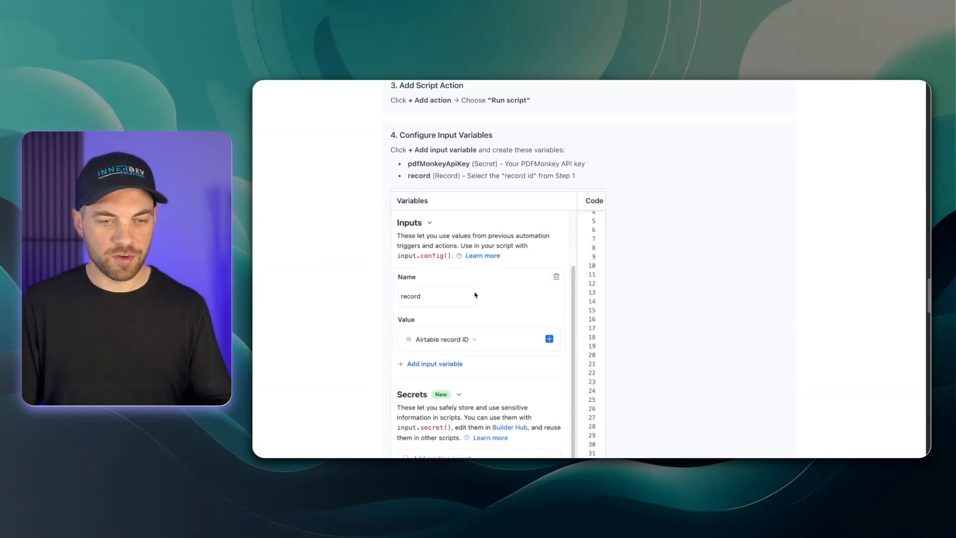
Read the guide's Configure Input Variables section for the required pdfMonkeyApiKey secret and record input variable
left_click_drag(414, 138, 506, 139)
left_click(506, 139)
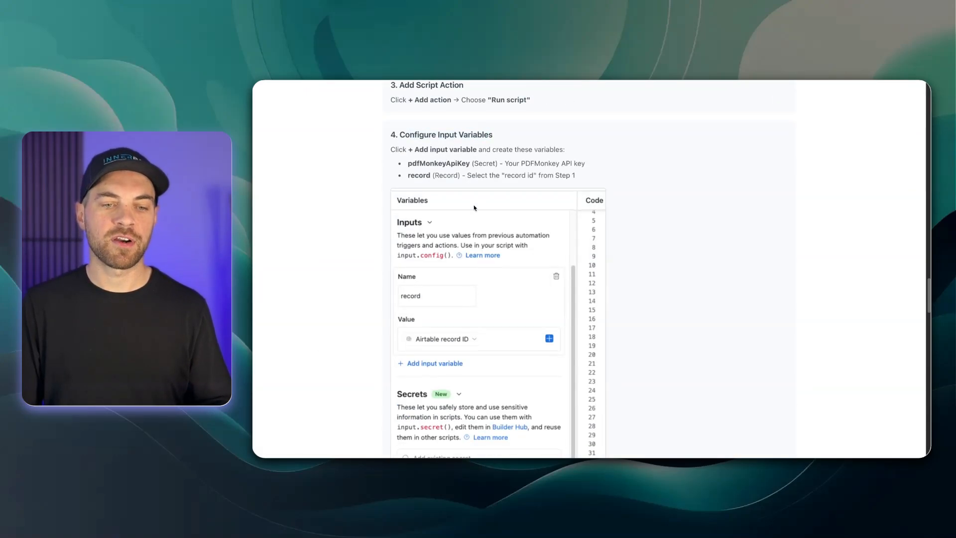
scroll(506, 208, "down", 1)
left_click_drag(408, 149, 471, 151)
left_click_drag(531, 150, 556, 151)
left_click(477, 170)
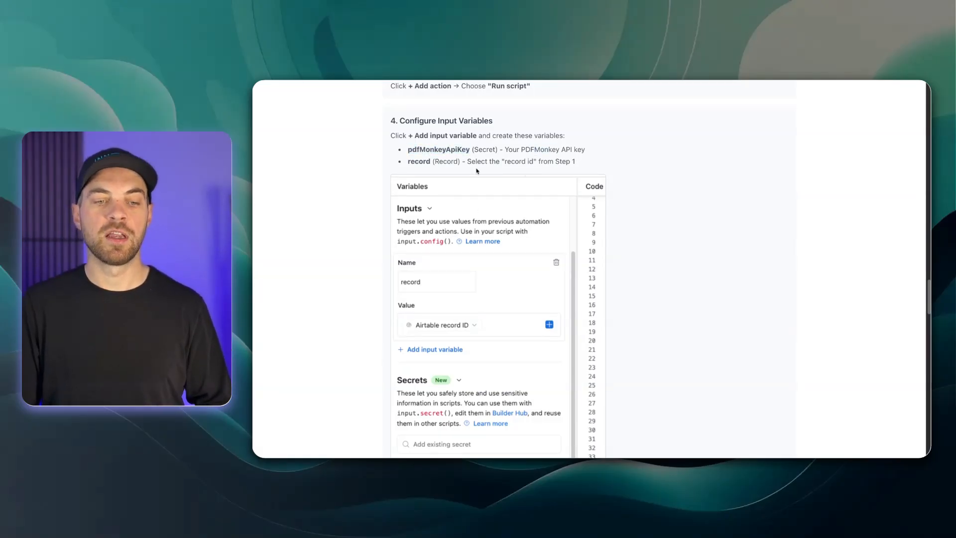
scroll(448, 214, "down", 1)
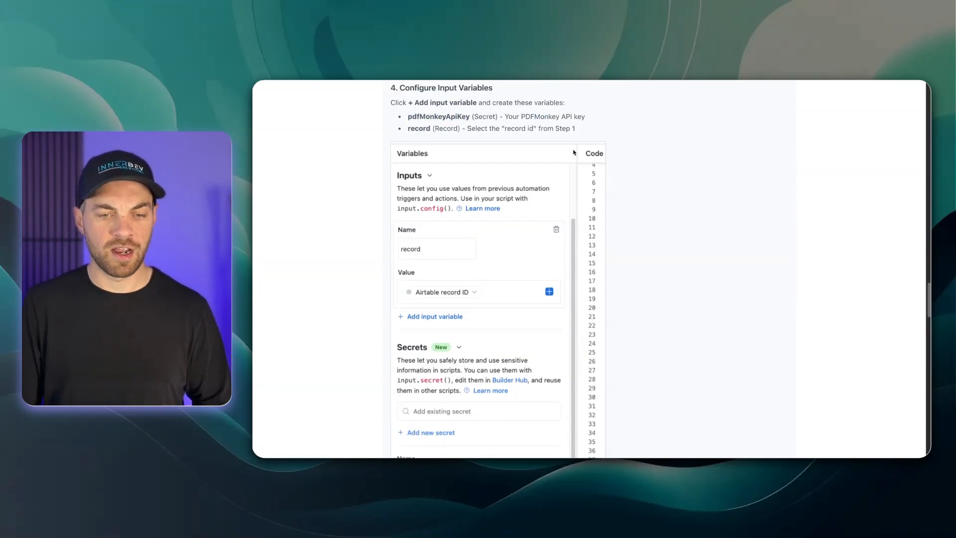
scroll(587, 406, "down", 2)
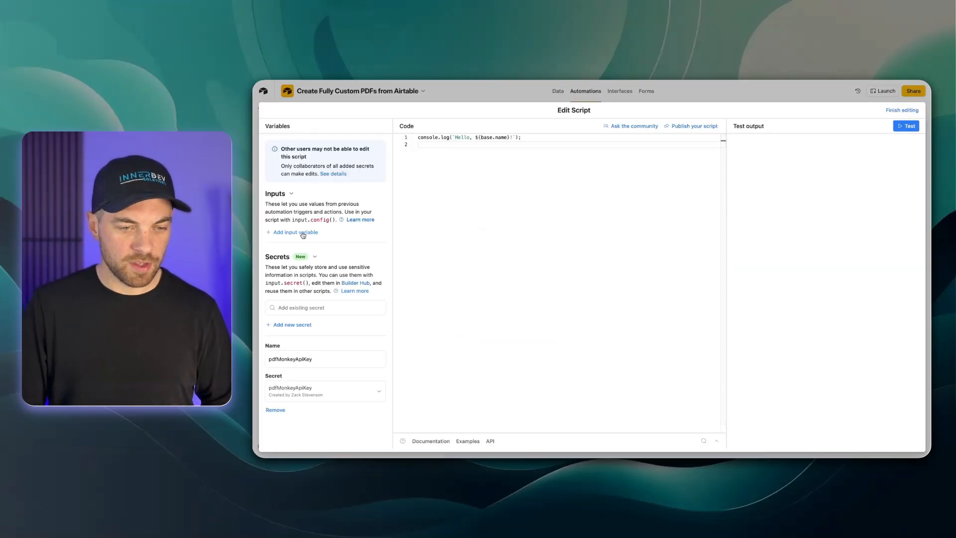
Add a script input variable named record, try to pick its value from the button trigger, and leave the script editor
left_click(302, 233)
type("record")
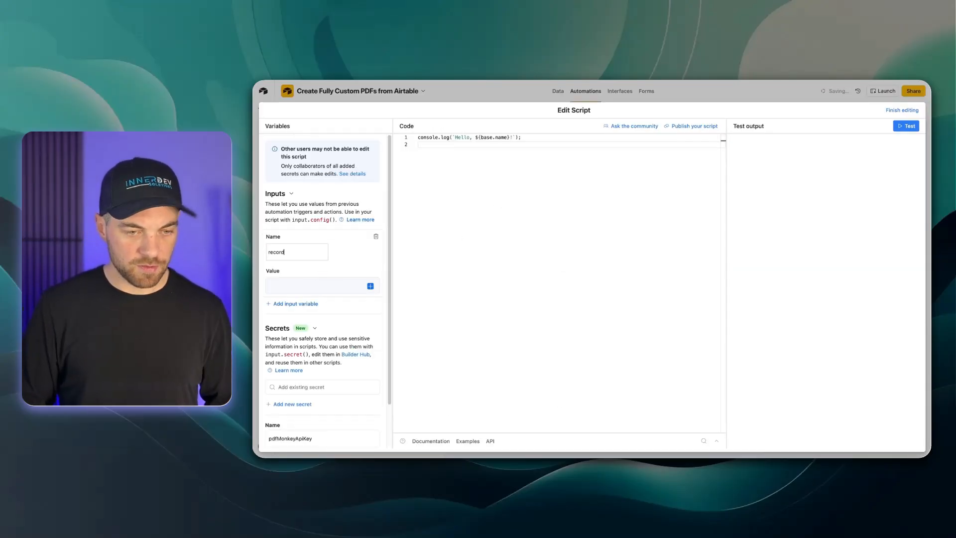
left_click(355, 286)
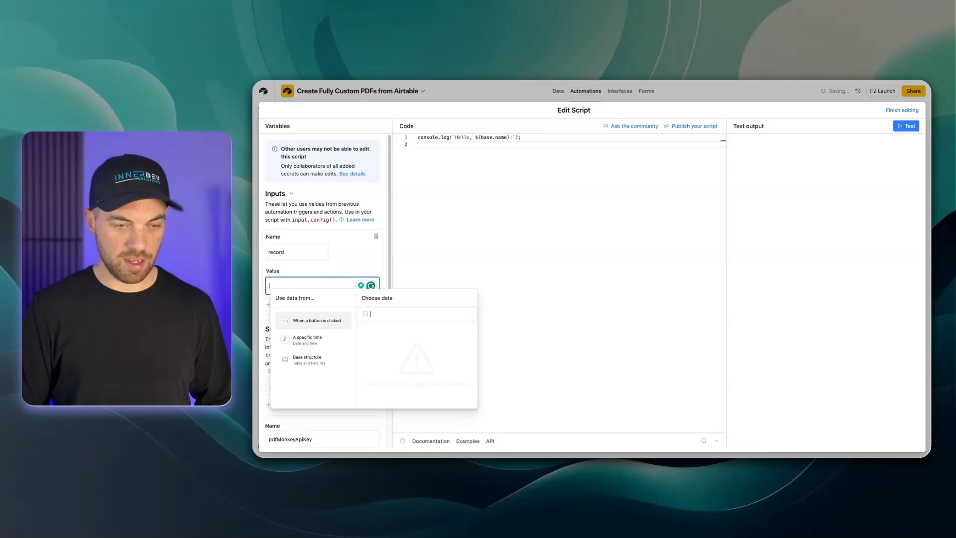
type("{")
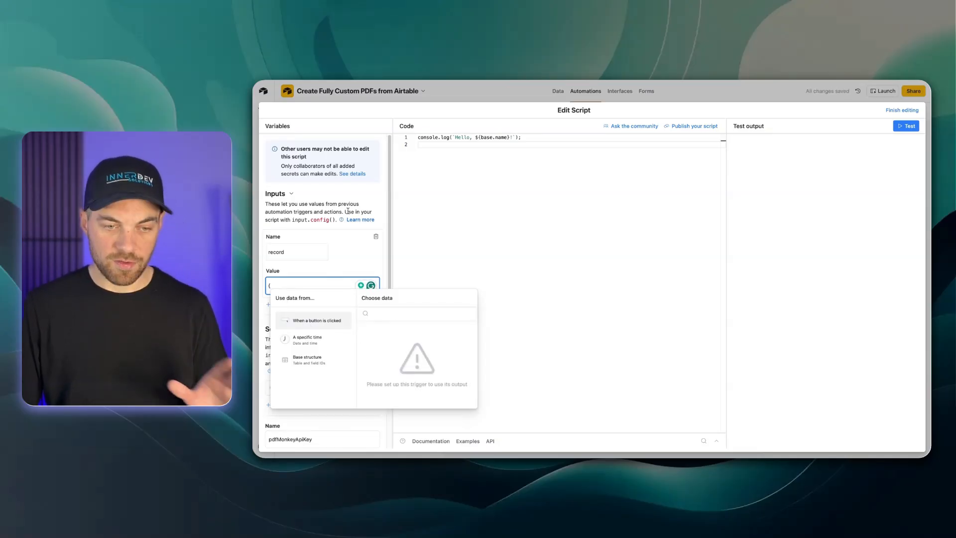
left_click(360, 192)
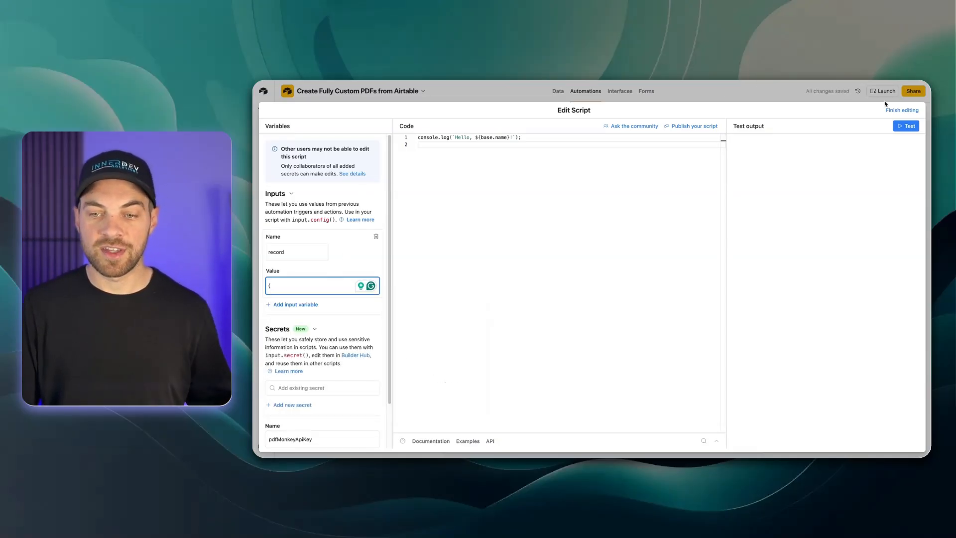
left_click(899, 111)
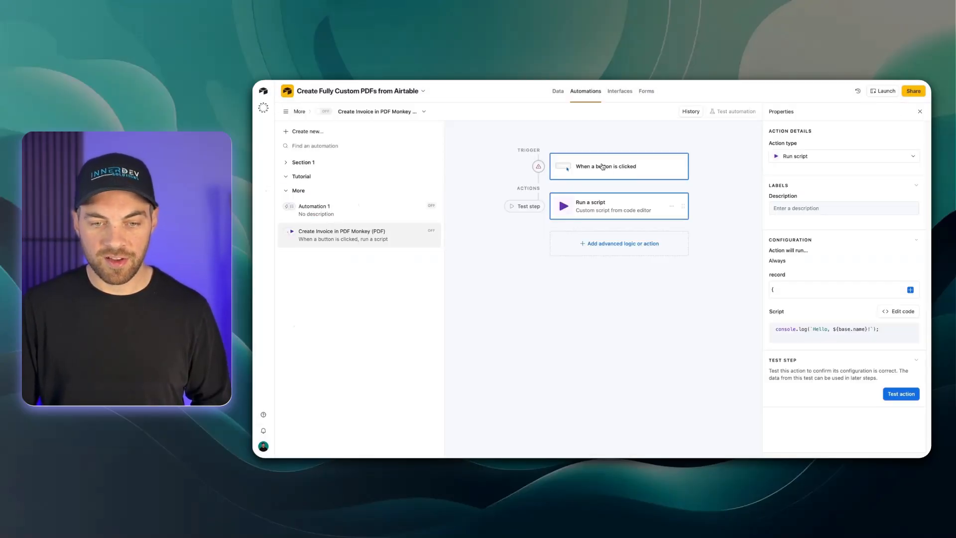
Open the Invoices interface page for editing, add a button action to the invoice record detail and open its properties
left_click(606, 167)
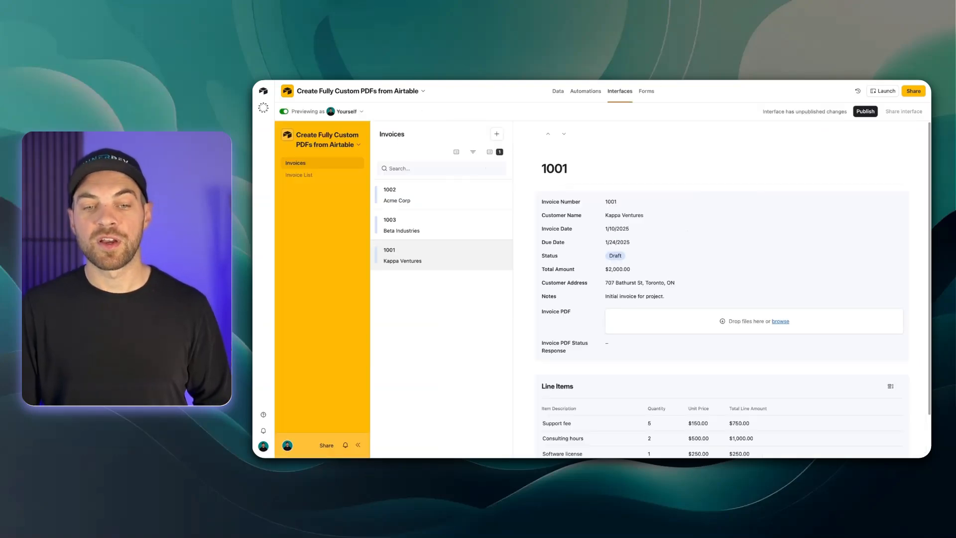
left_click(284, 113)
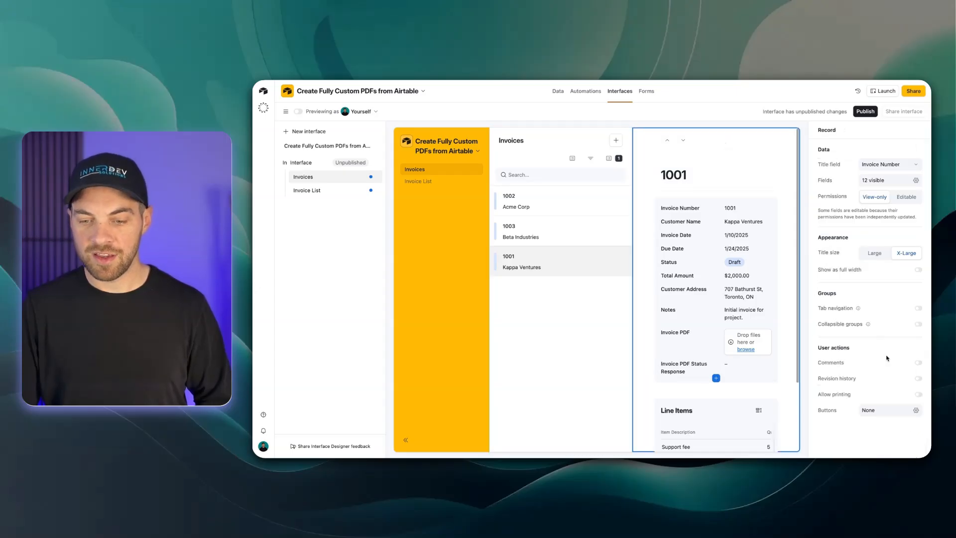
left_click(916, 410)
left_click(849, 391)
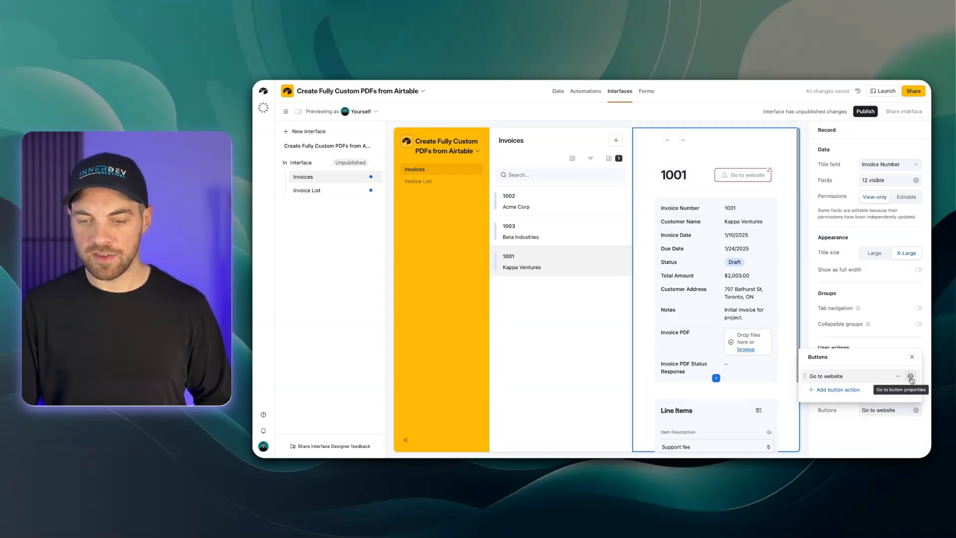
left_click(911, 380)
Set the button to run the Create Invoice in PDF Monkey (PDF) automation with confirmation required
left_click(889, 190)
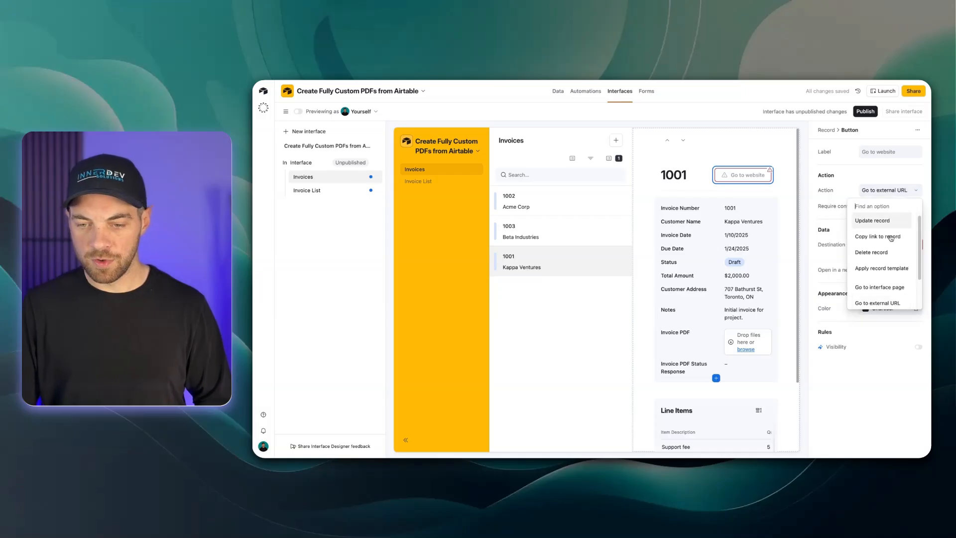
scroll(892, 297, "down", 2)
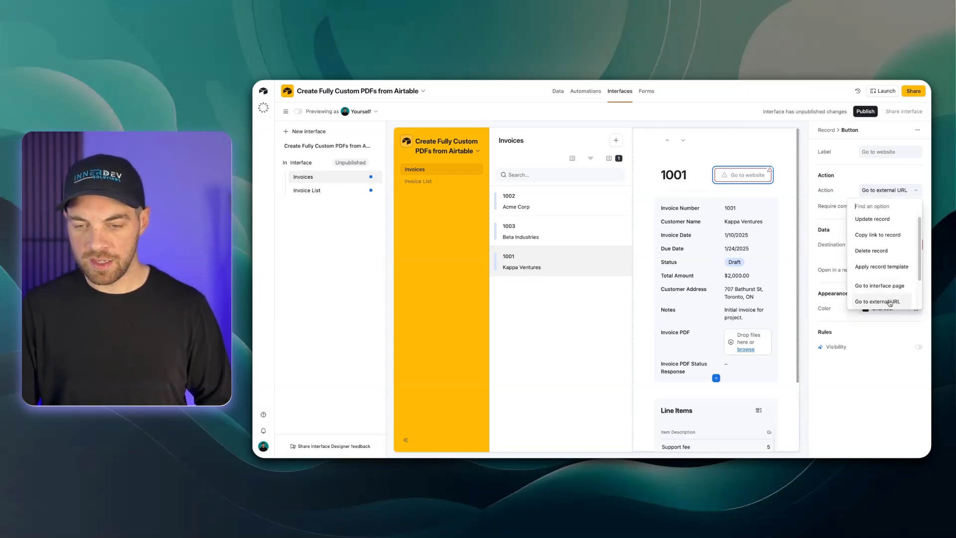
left_click(889, 301)
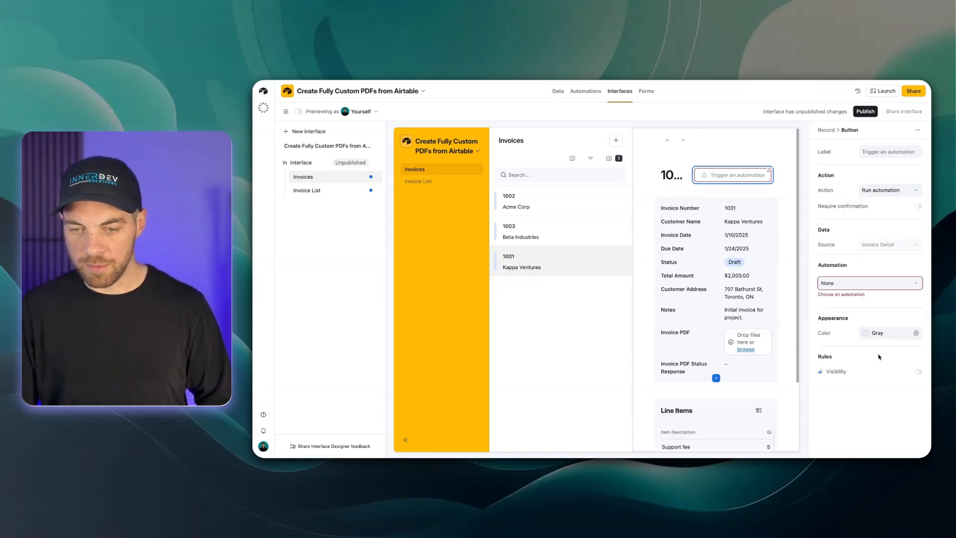
left_click(919, 207)
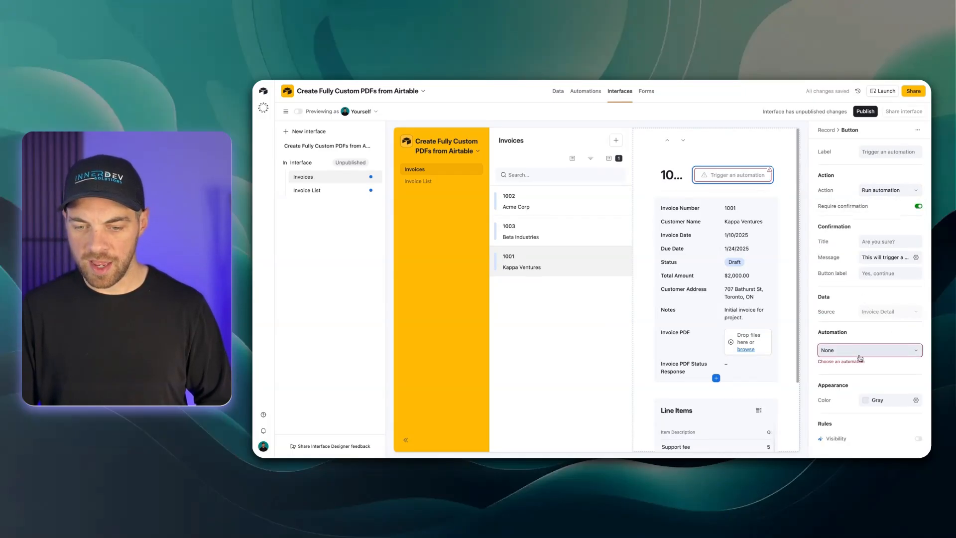
left_click(860, 354)
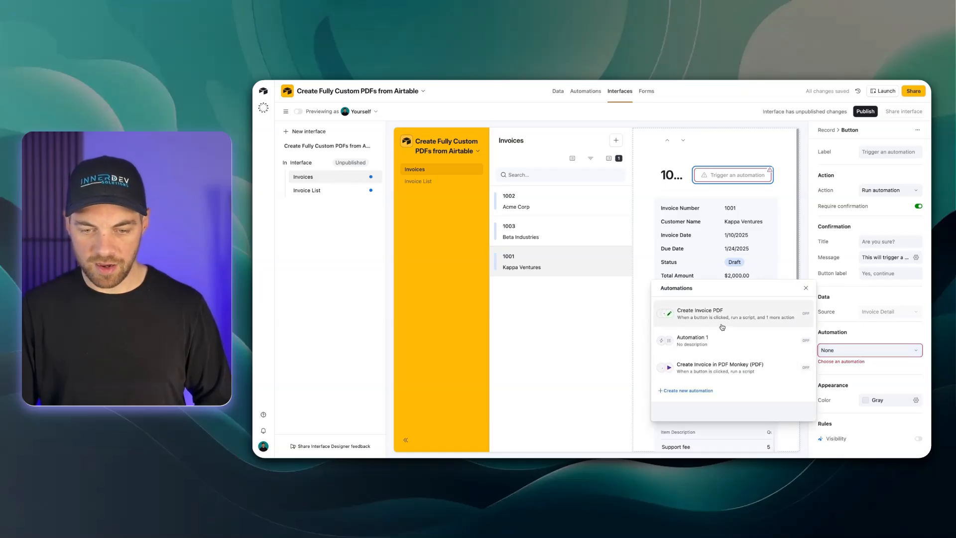
left_click(725, 368)
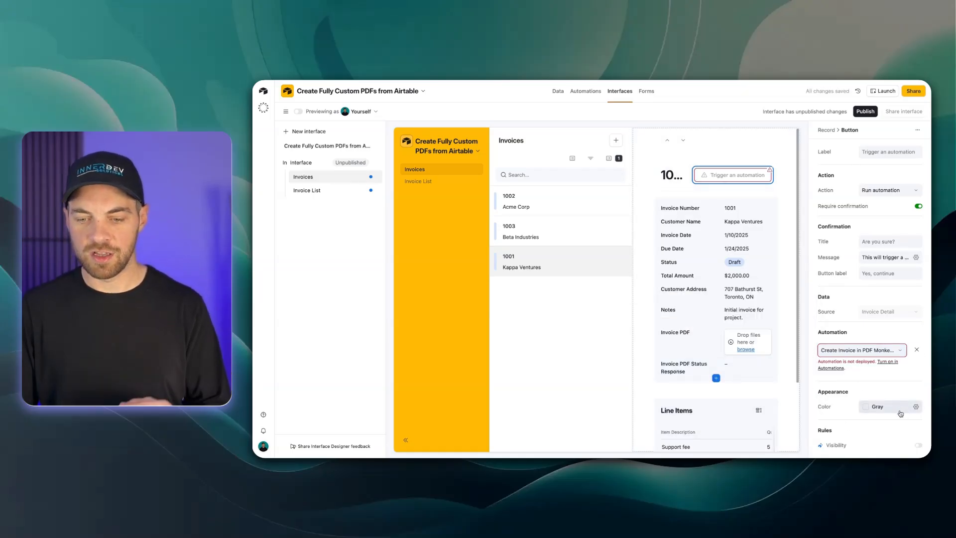
Label the invoice record's button "Create Invoice PDF"
left_click(890, 152)
type("Create")
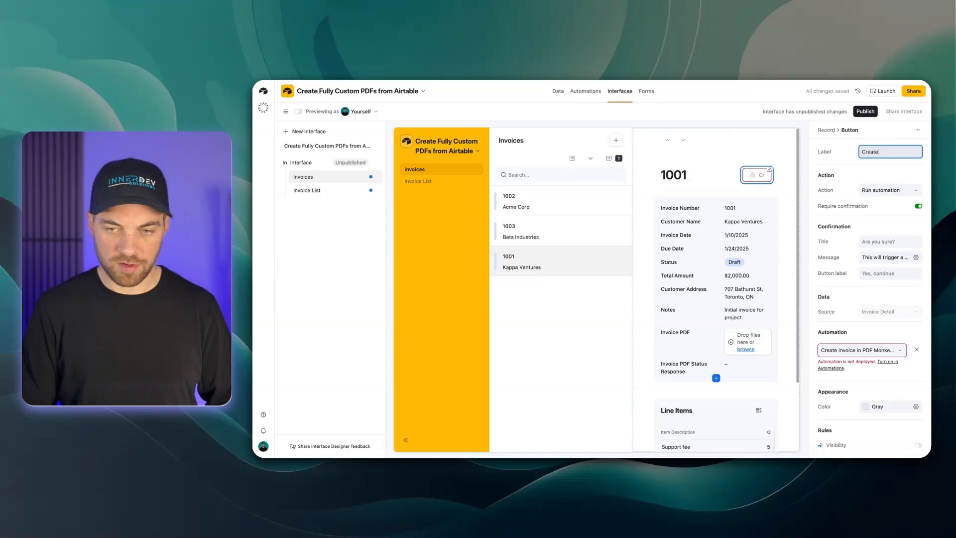
type(" Invoice PDF")
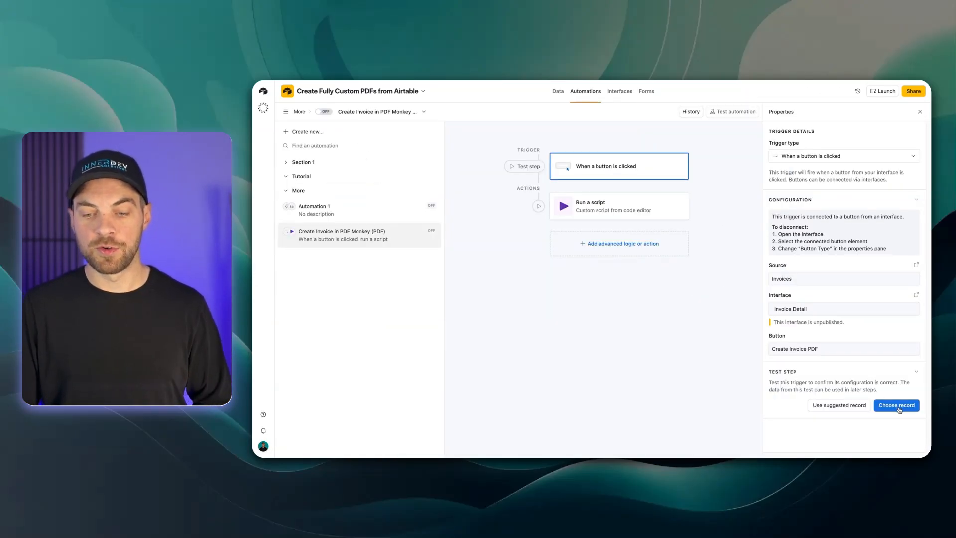
Test the automation's button trigger with invoice record 1001
left_click(900, 411)
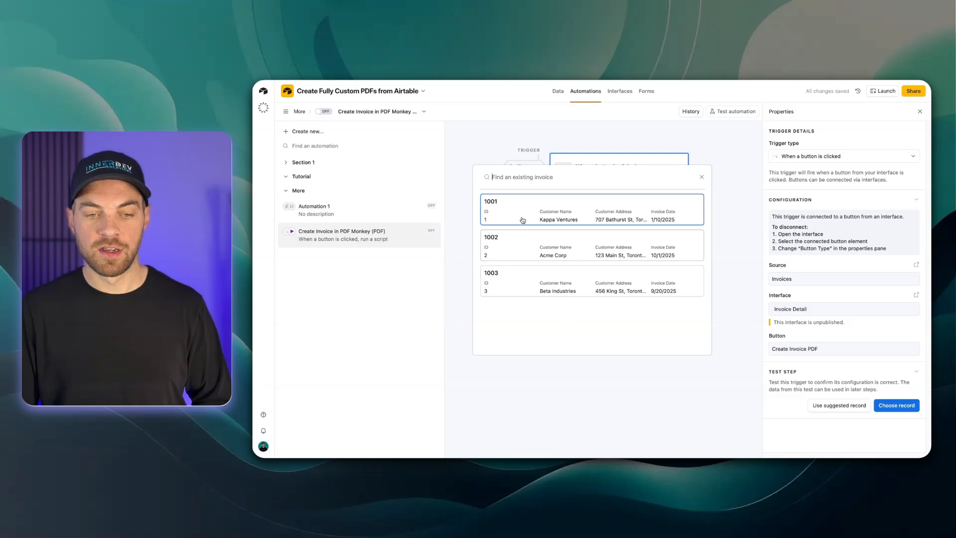
left_click(514, 209)
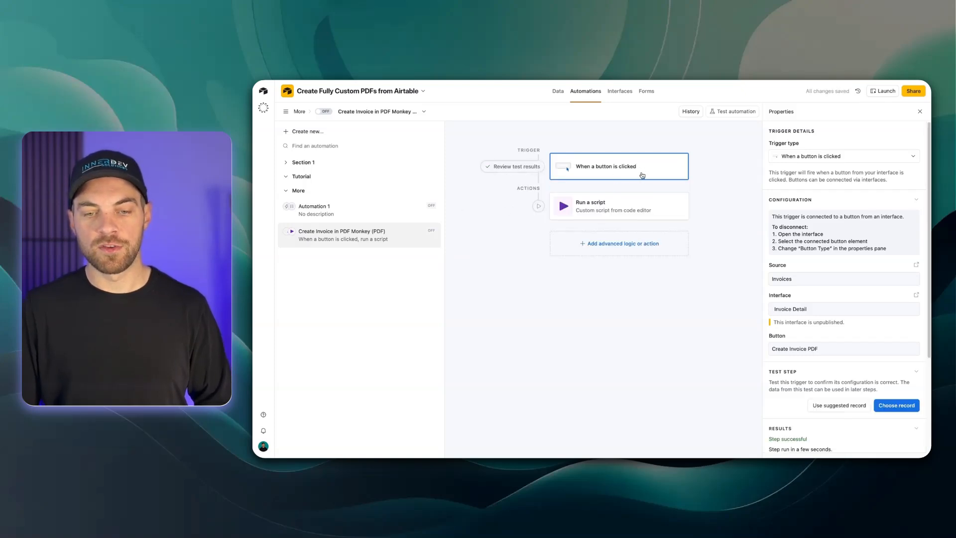
Set the script's record input variable to the button trigger's Airtable record ID and finish editing the script
left_click(589, 211)
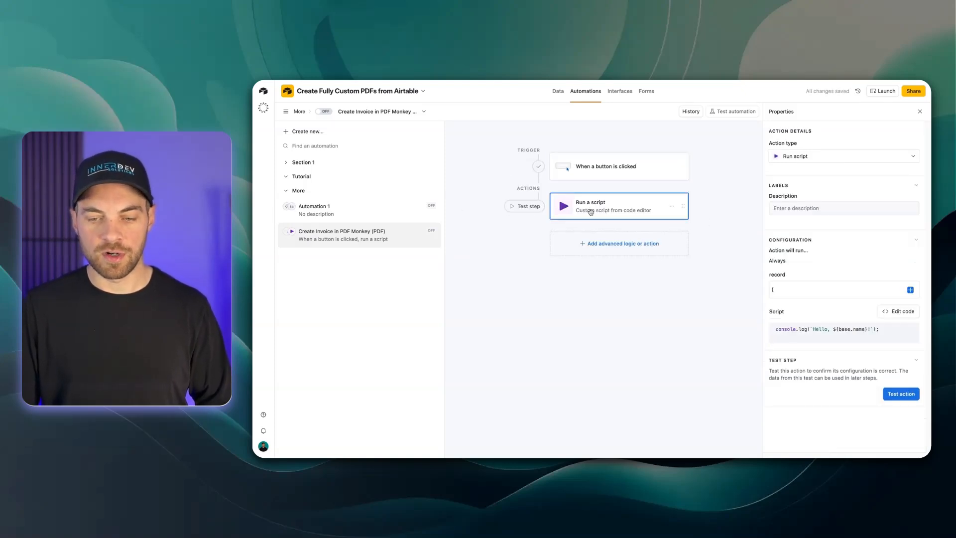
left_click(900, 312)
left_click(327, 283)
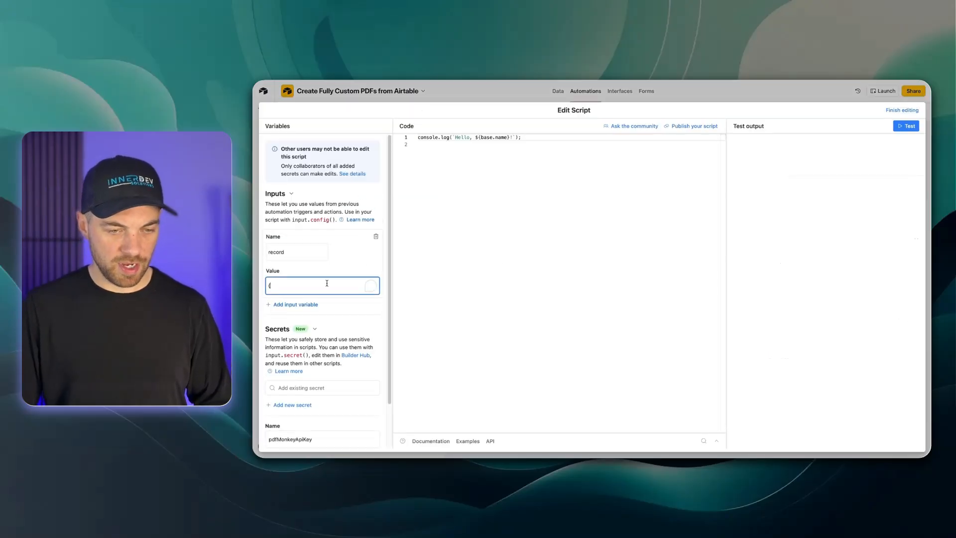
type("{{")
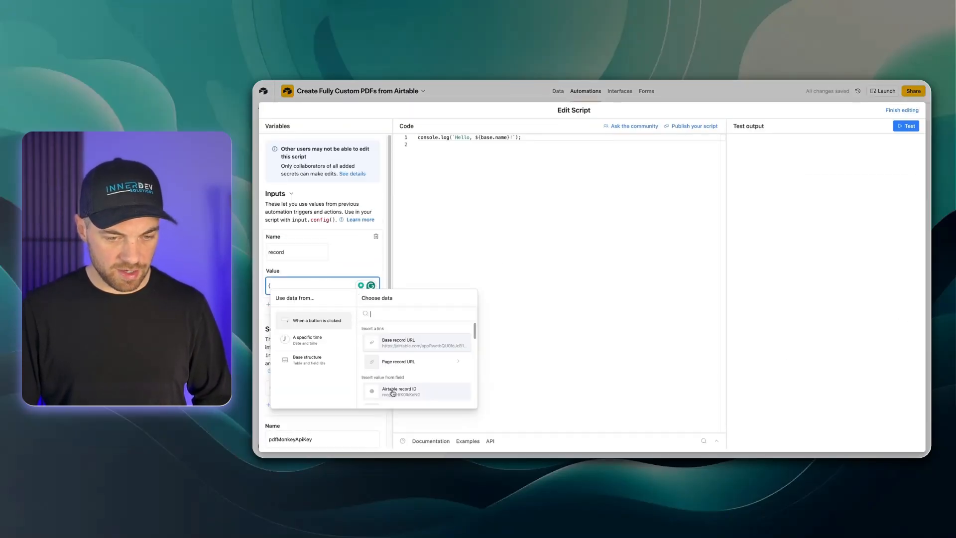
left_click(408, 393)
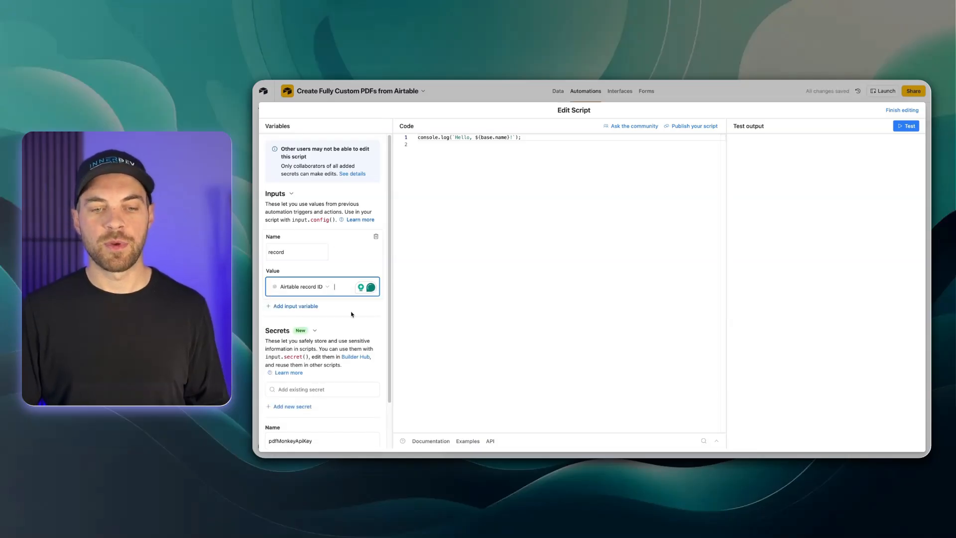
left_click(902, 110)
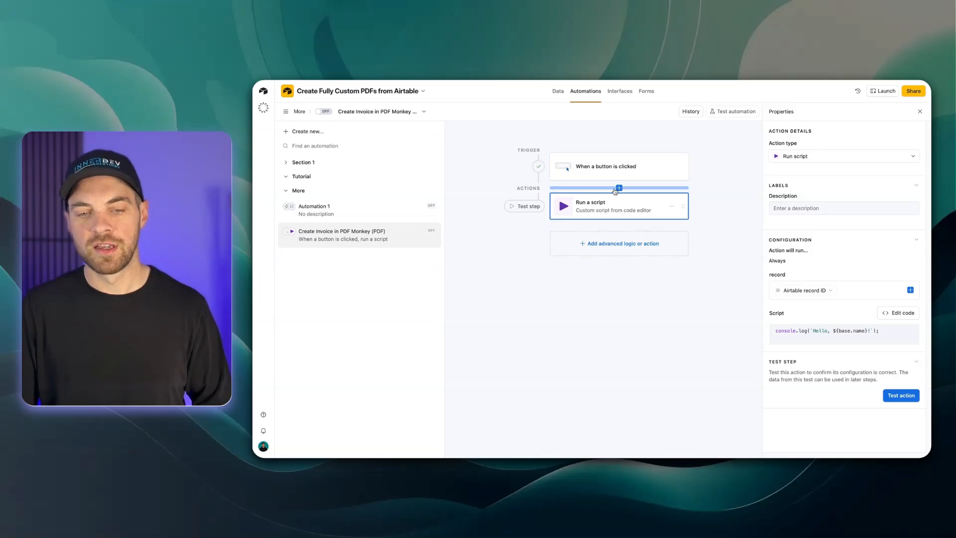
Review the automation's available trigger types and the script's configured input and secret variables
left_click(624, 166)
left_click(811, 155)
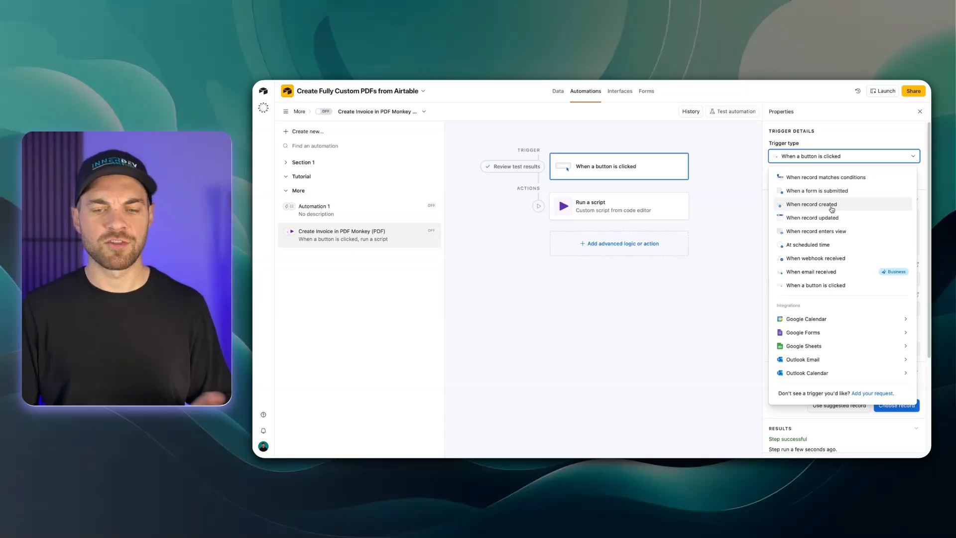
left_click(735, 215)
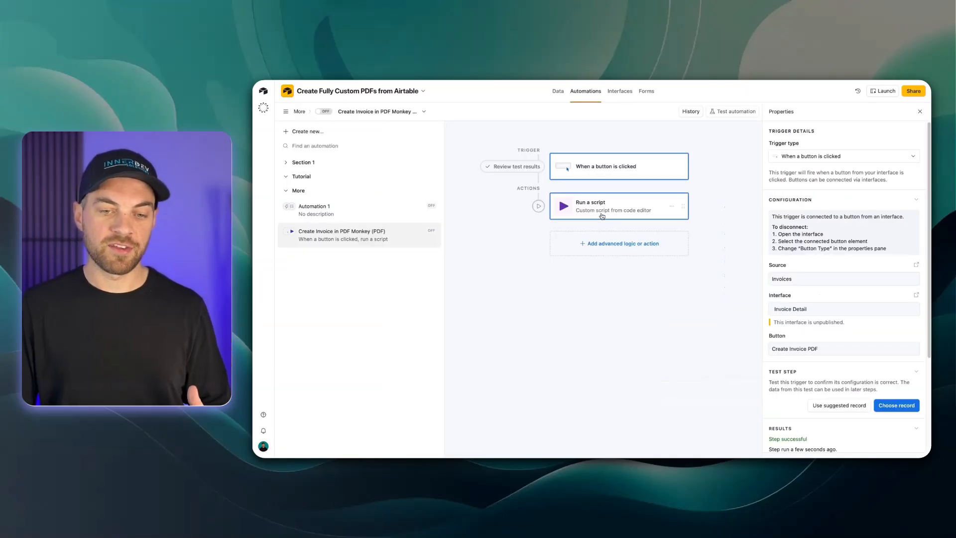
left_click(602, 215)
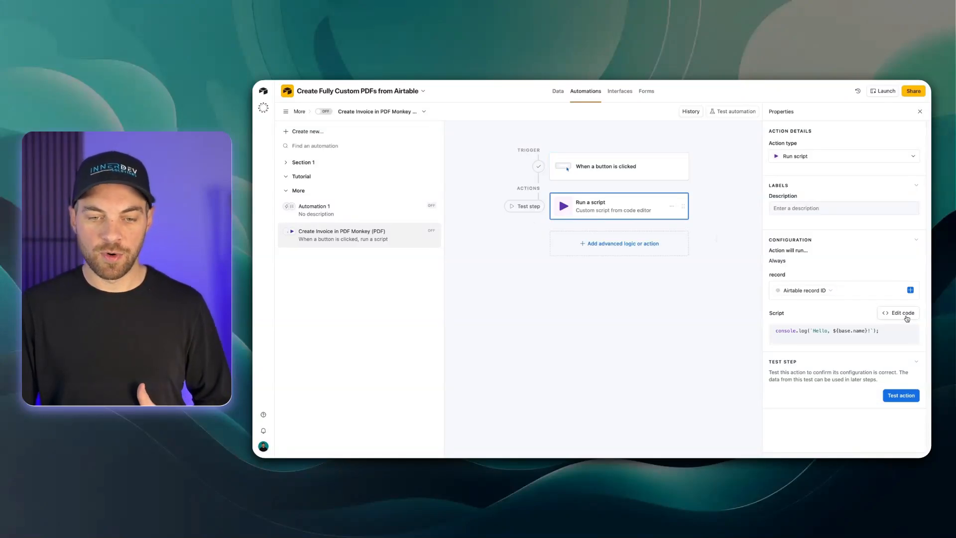
left_click(907, 314)
scroll(280, 202, "down", 1)
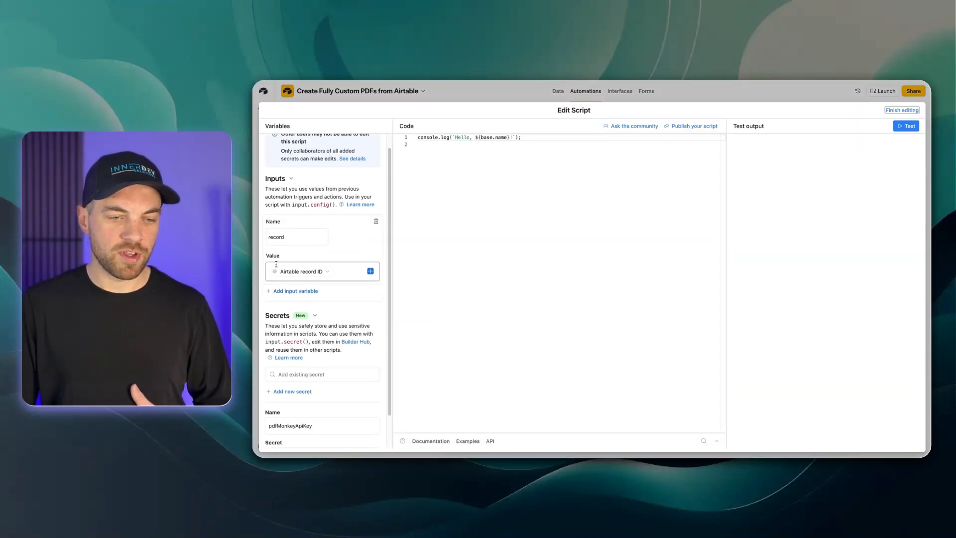
scroll(304, 266, "down", 2)
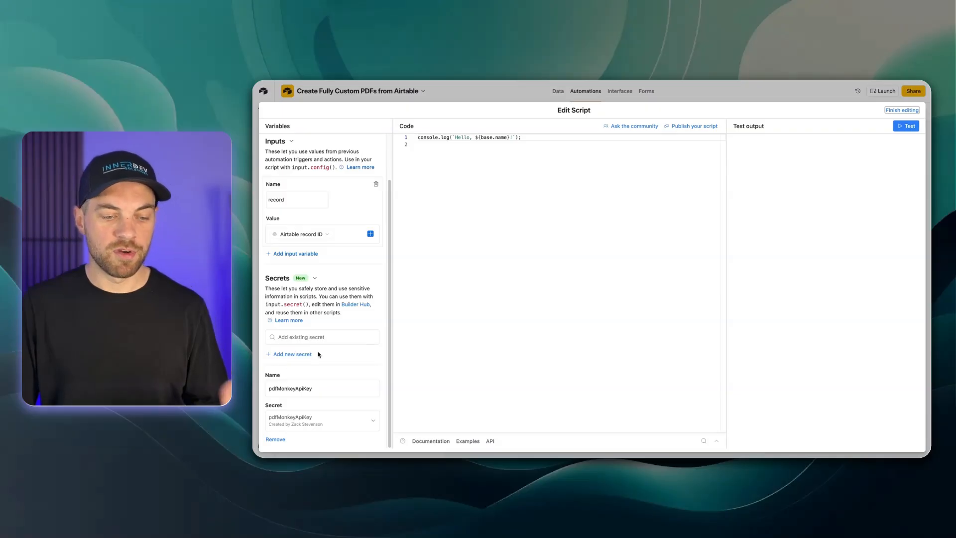
scroll(314, 344, "up", 2)
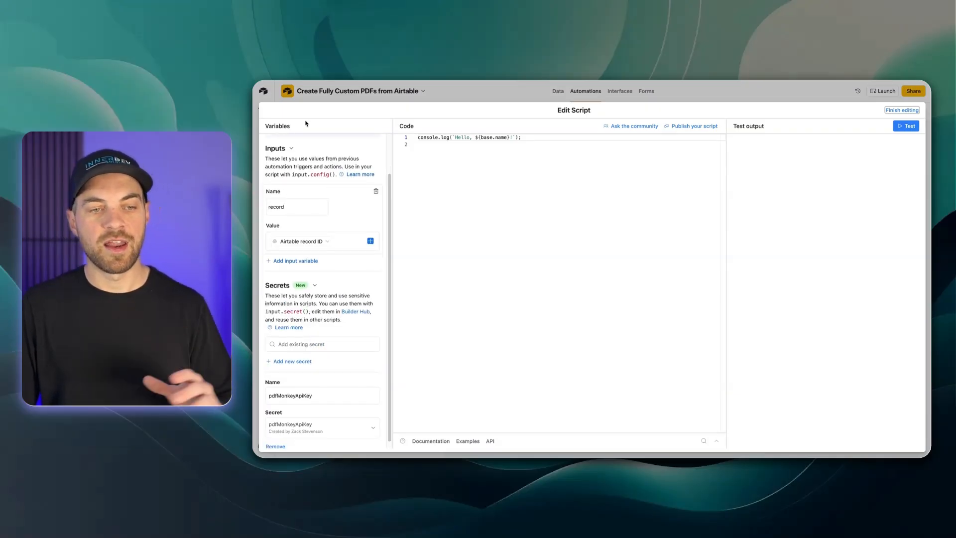
Replace the script editor's sample code with the Airtable to PDFMonkey invoice generator script copied from the written guide
scroll(612, 239, "down", 7)
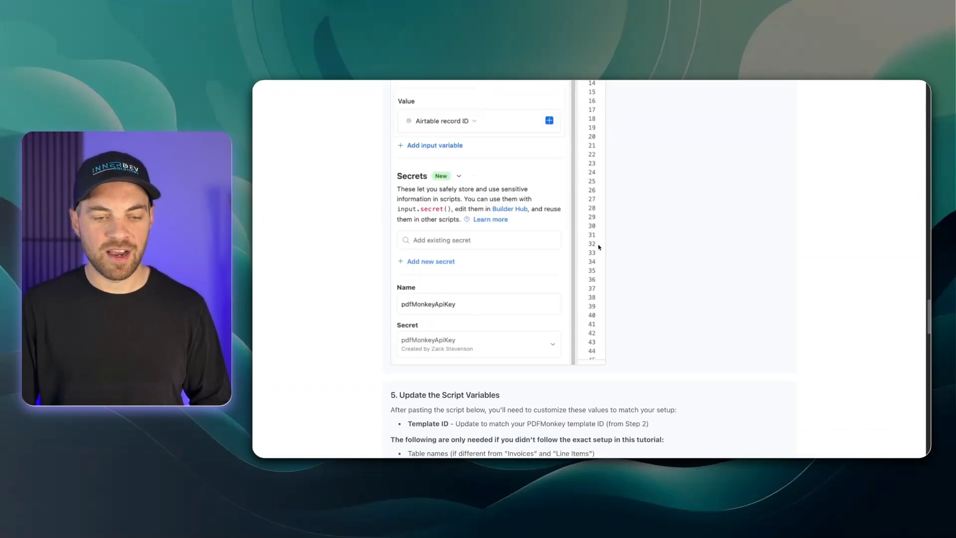
scroll(600, 247, "down", 3)
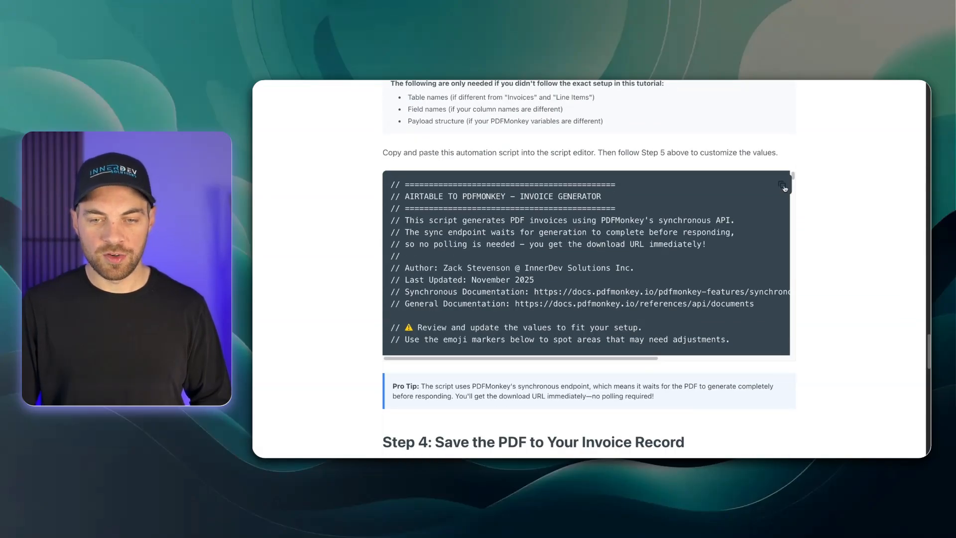
scroll(557, 230, "down", 2)
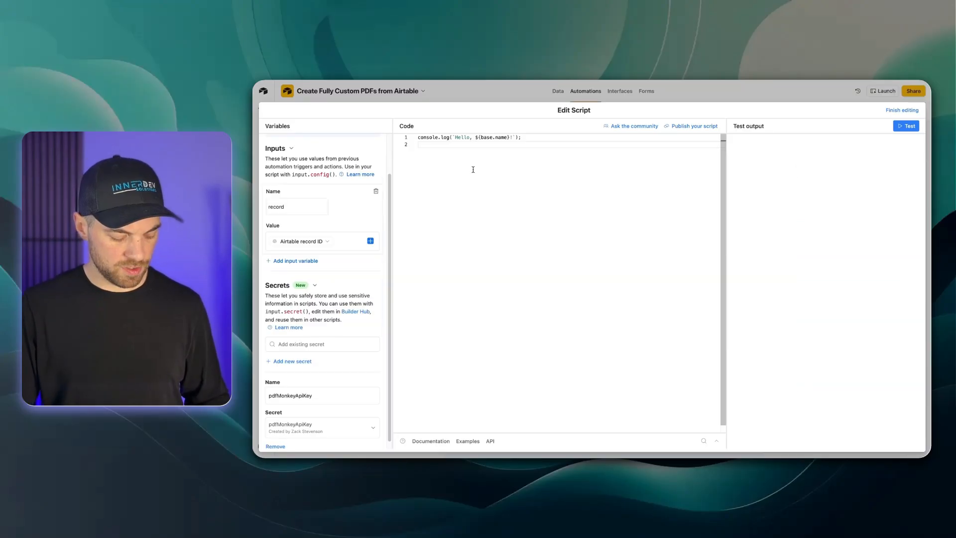
key("super+a")
key("super+v")
scroll(475, 170, "up", 4)
scroll(476, 169, "up", 15)
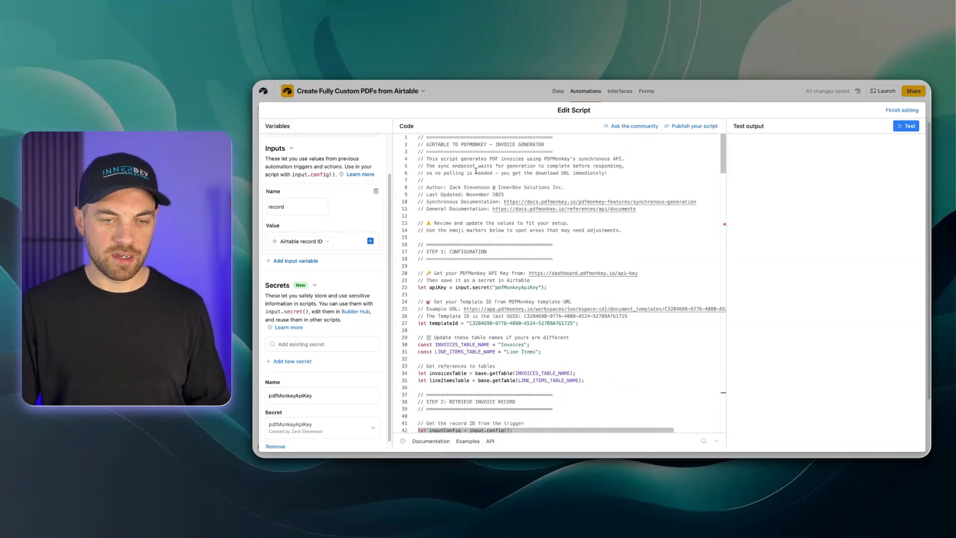
Examine the script's configuration section and compare its API key line with the pdfMonkeyApiKey secret's name
left_click_drag(722, 153, 722, 158)
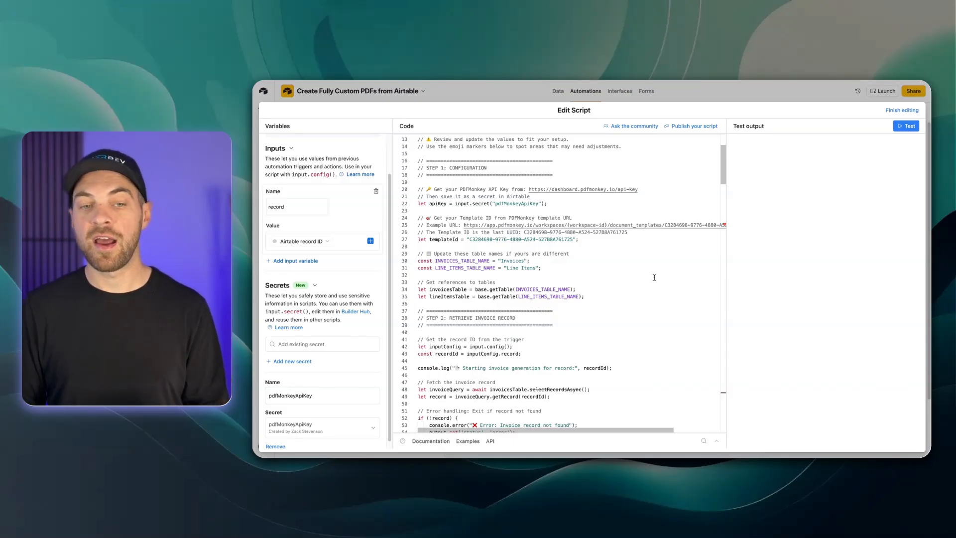
scroll(654, 277, "down", 1)
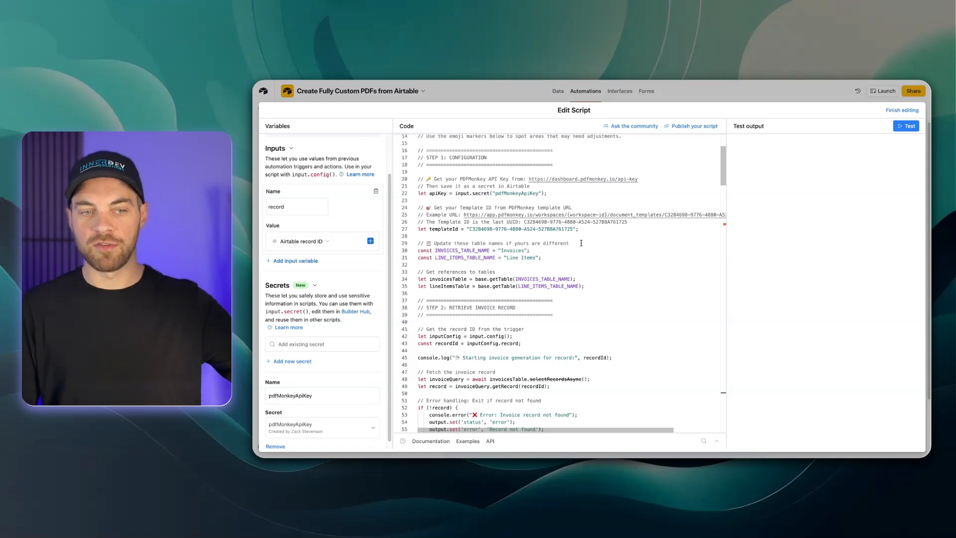
scroll(555, 270, "up", 5)
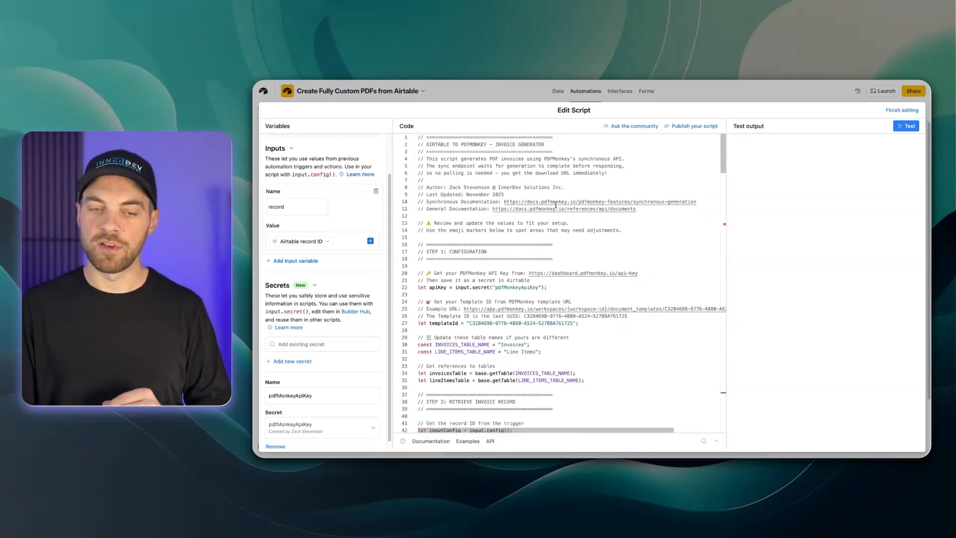
scroll(531, 260, "down", 1)
scroll(531, 260, "down", 3)
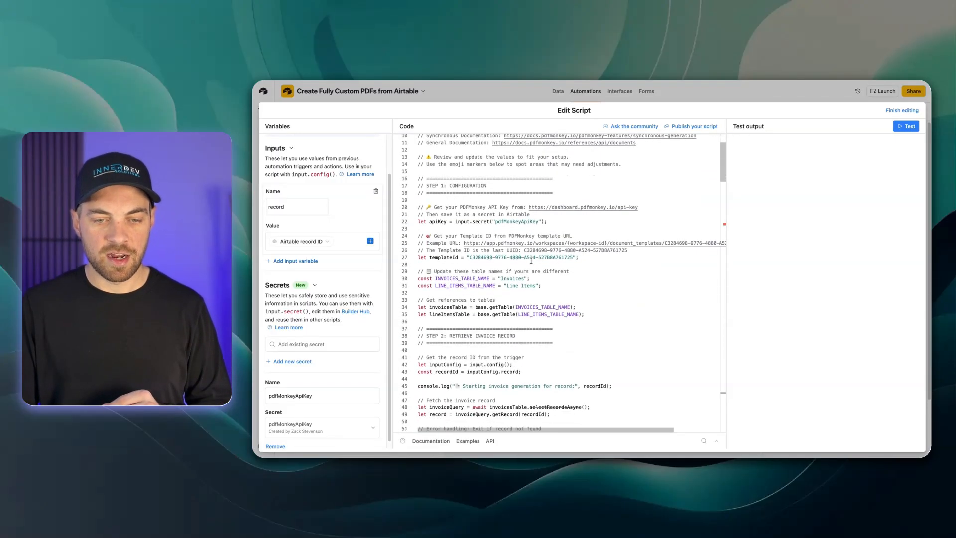
left_click(554, 221)
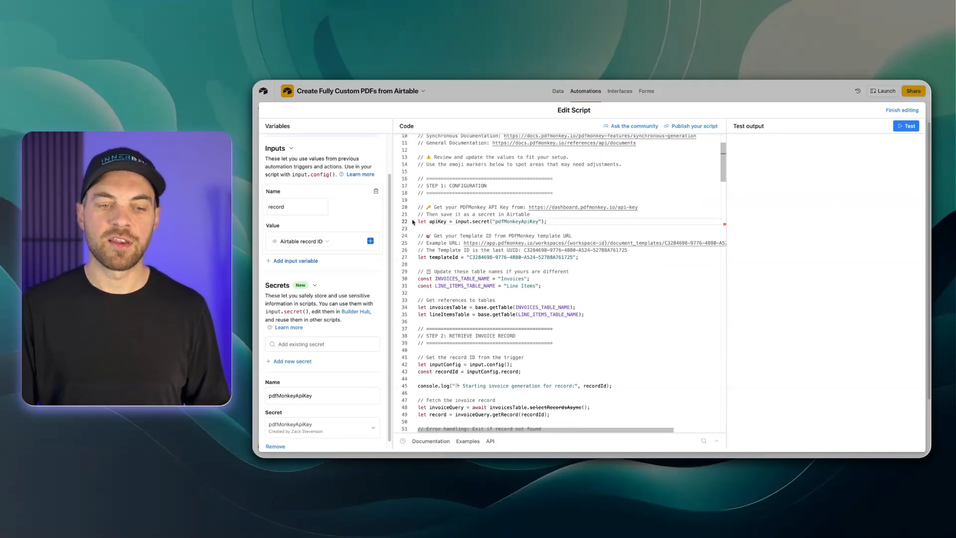
left_click_drag(420, 223, 548, 222)
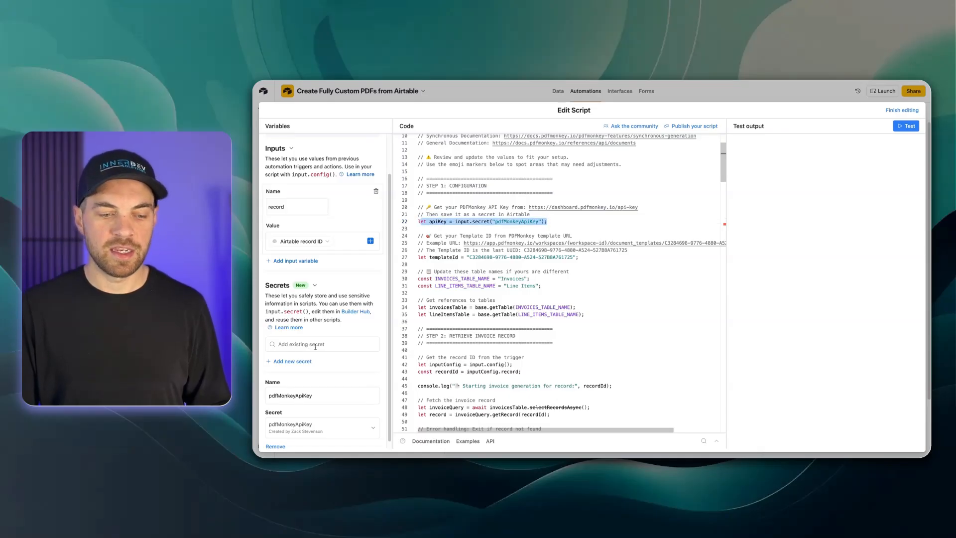
scroll(316, 349, "down", 1)
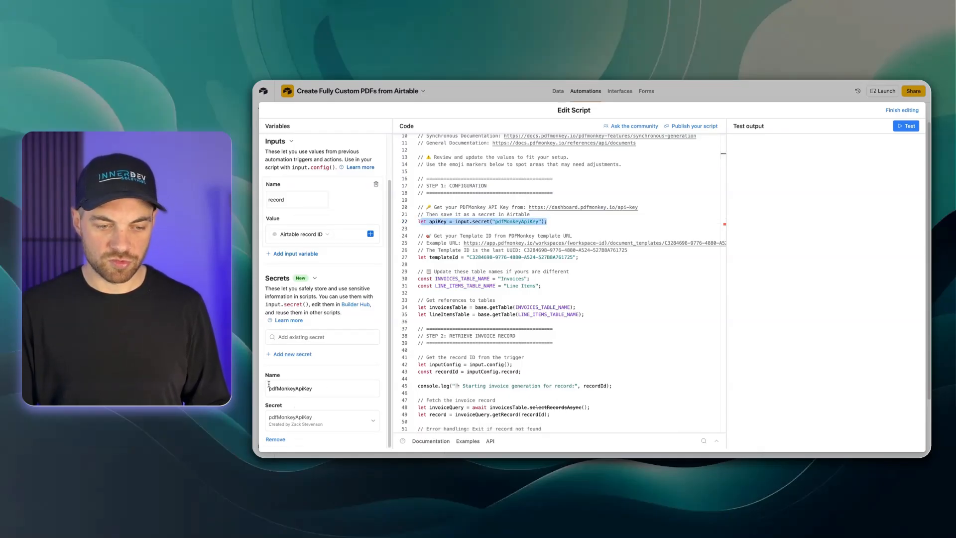
left_click(604, 223)
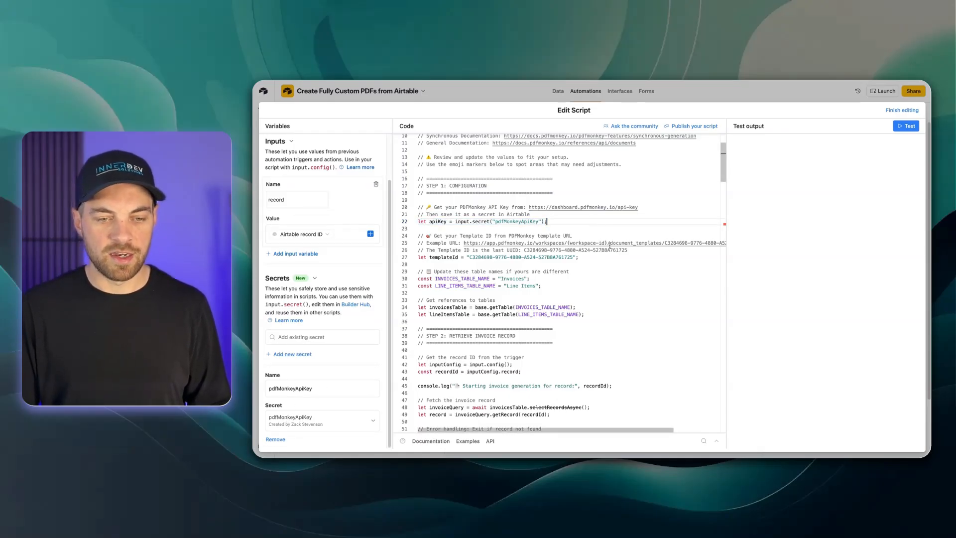
Set the script's templateId value to the invoice template's ID, 5307A1C2-B953-4061-9E30-D6119707B4B0
scroll(438, 239, "down", 1)
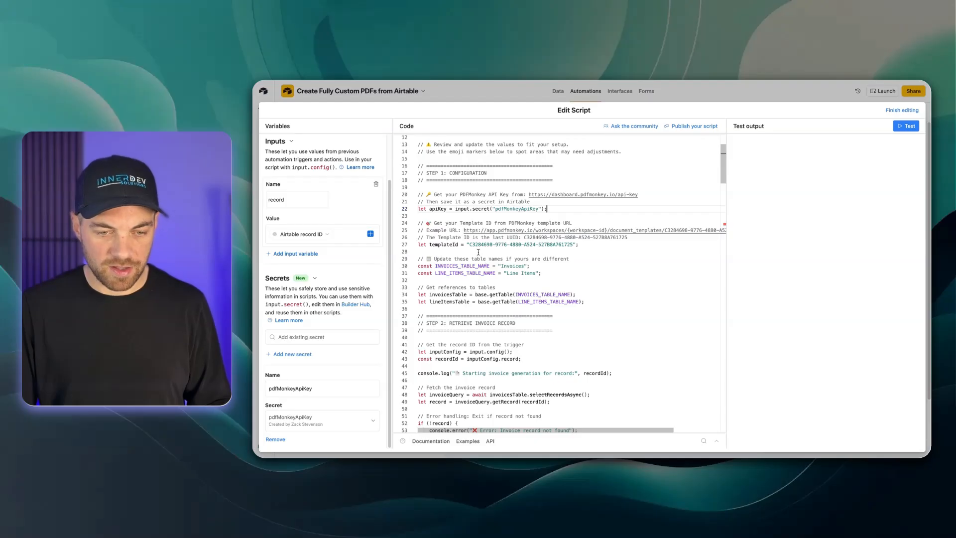
left_click_drag(473, 244, 539, 244)
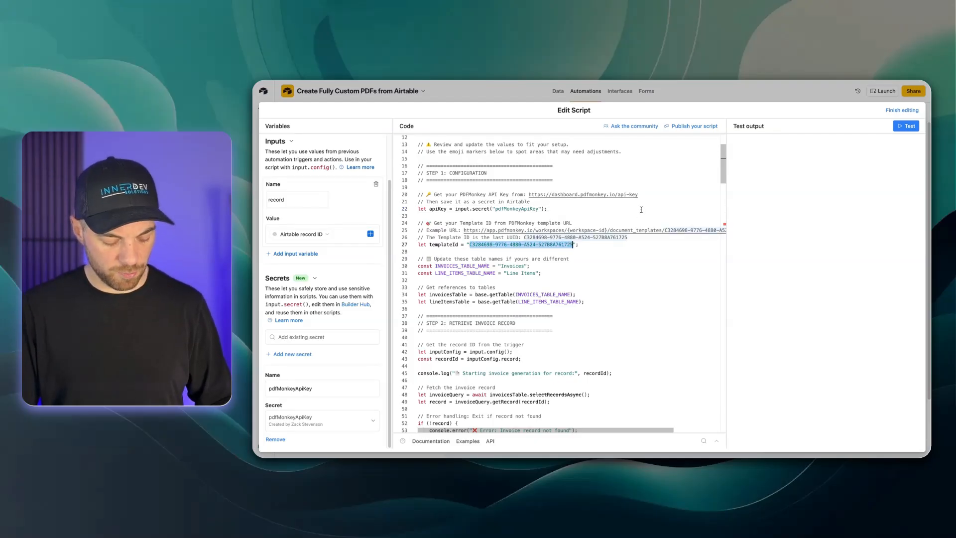
key("ctrl+v")
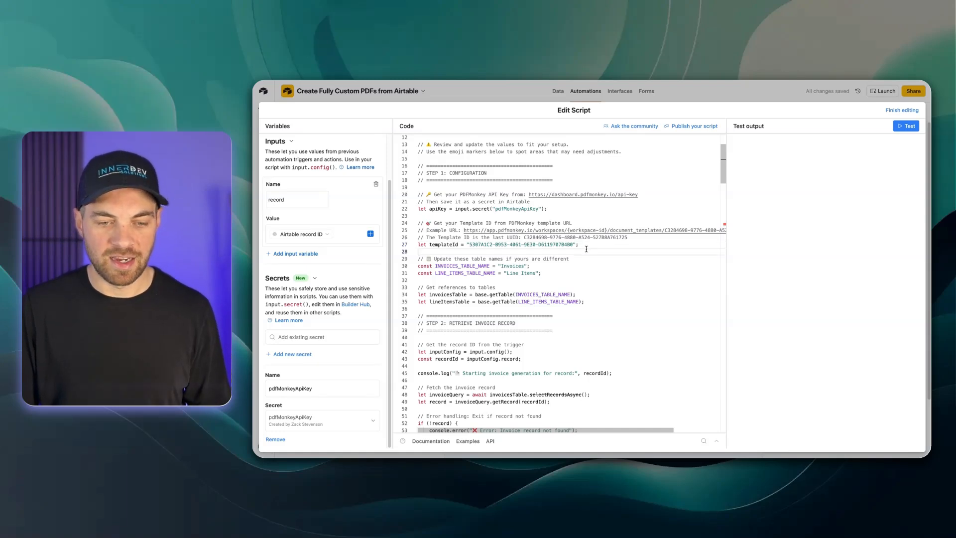
Review the script's Invoices and Line Items table name constants and the code that retrieves the invoice record
scroll(587, 249, "down", 3)
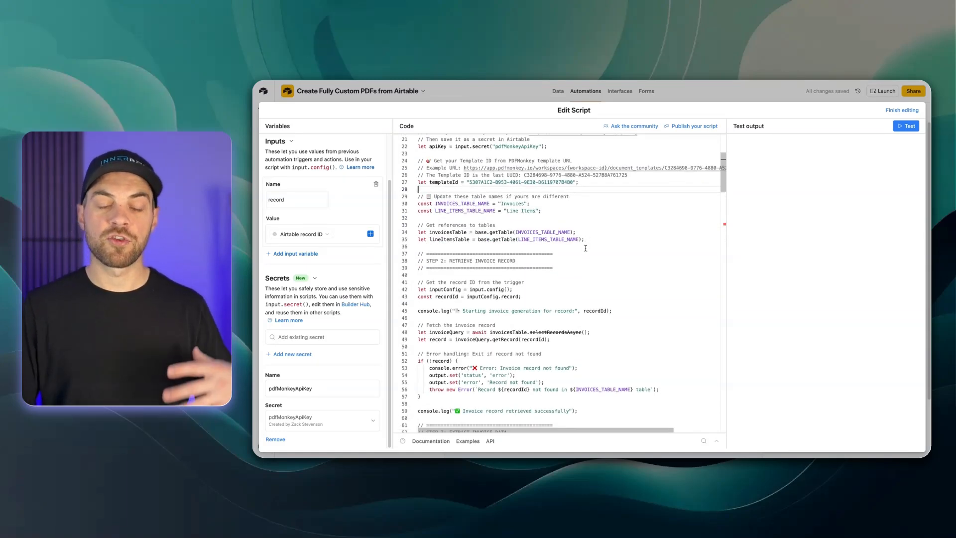
scroll(582, 245, "down", 1)
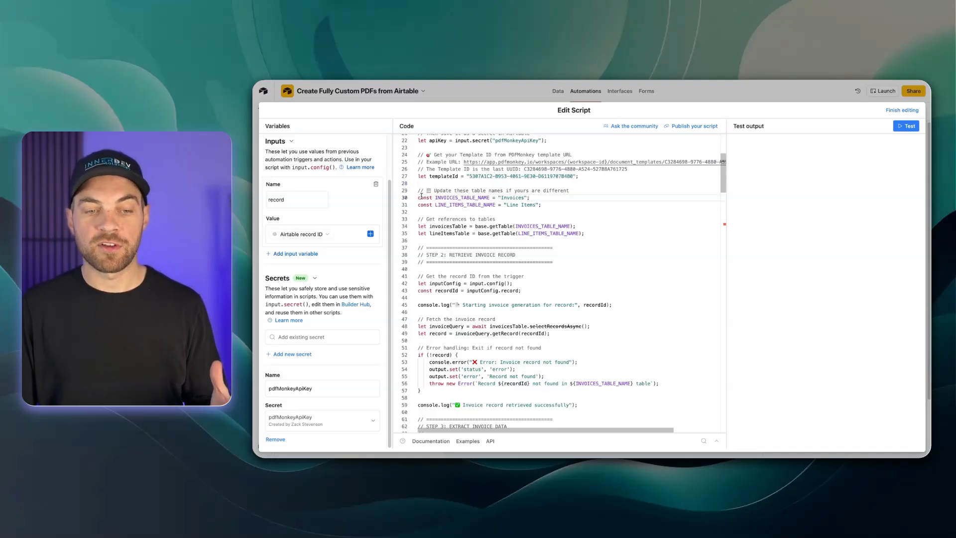
left_click_drag(437, 198, 530, 199)
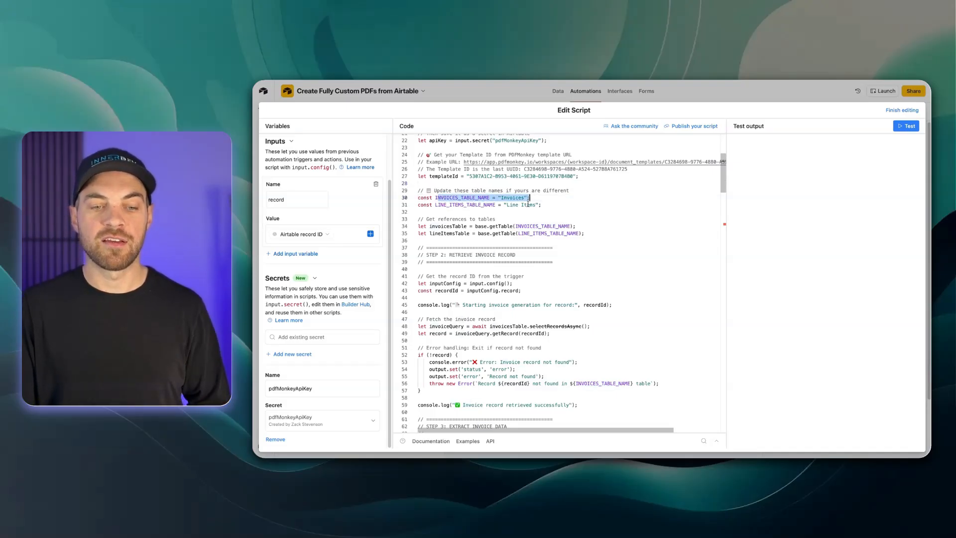
left_click(421, 206)
scroll(498, 209, "down", 5)
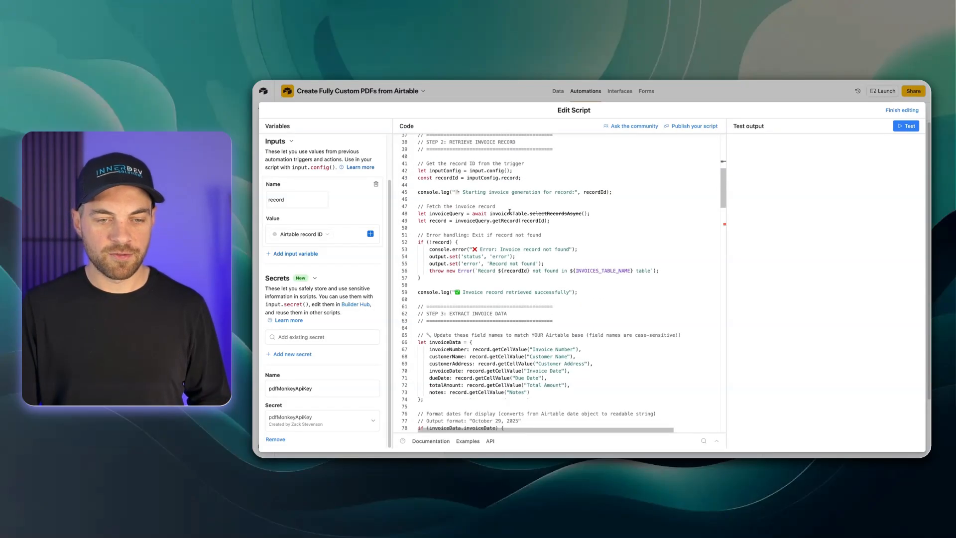
scroll(548, 199, "up", 2)
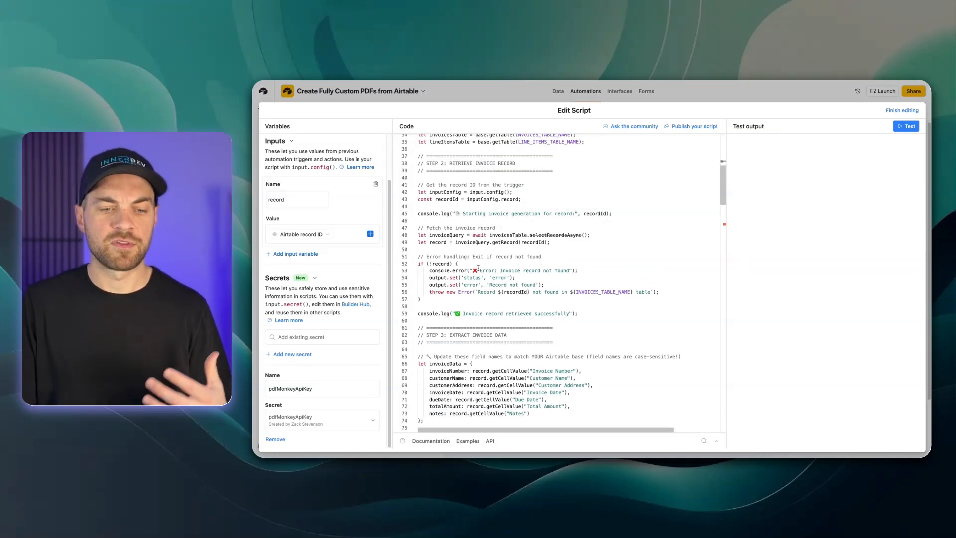
scroll(472, 260, "down", 2)
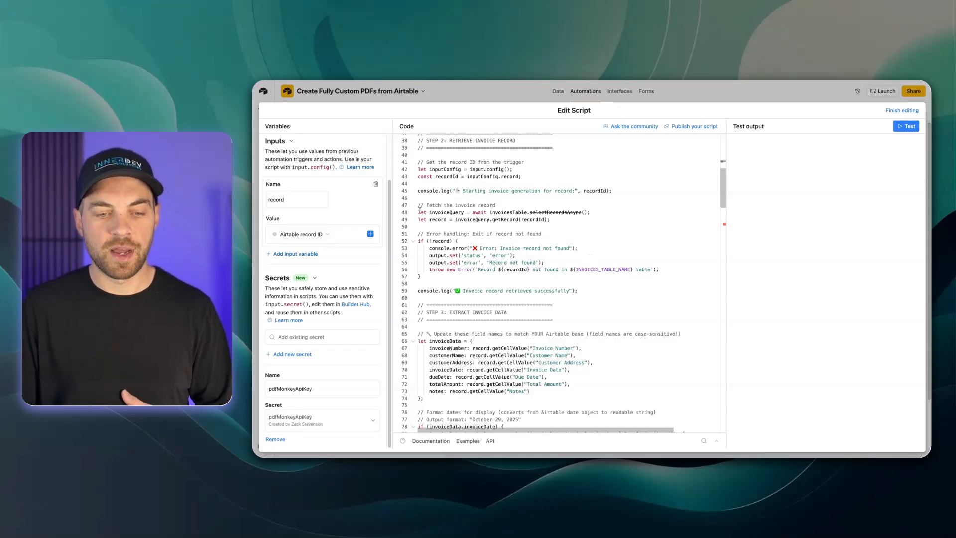
left_click_drag(426, 212, 470, 213)
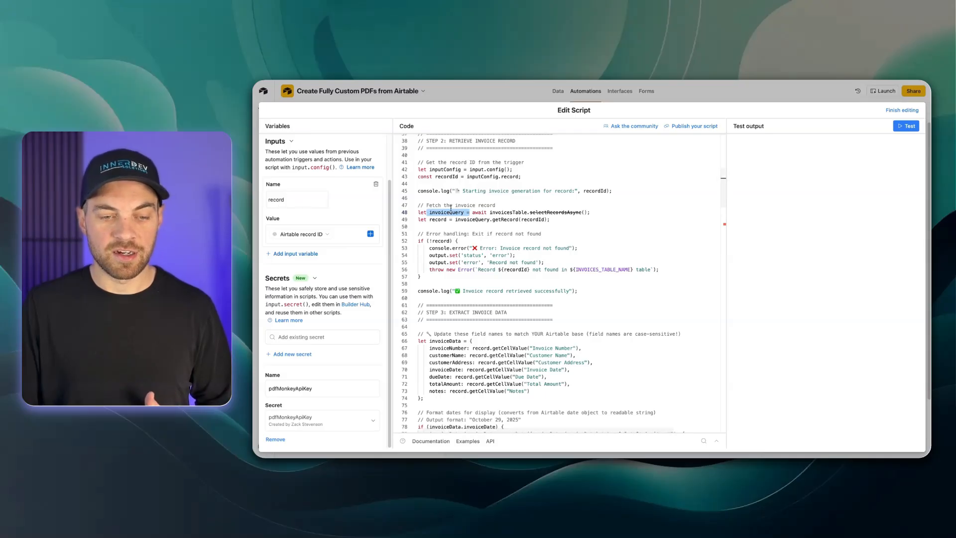
Compare the script's invoiceData variable names with the placeholders in the PDFMonkey invoice template's HTML
scroll(506, 236, "down", 5)
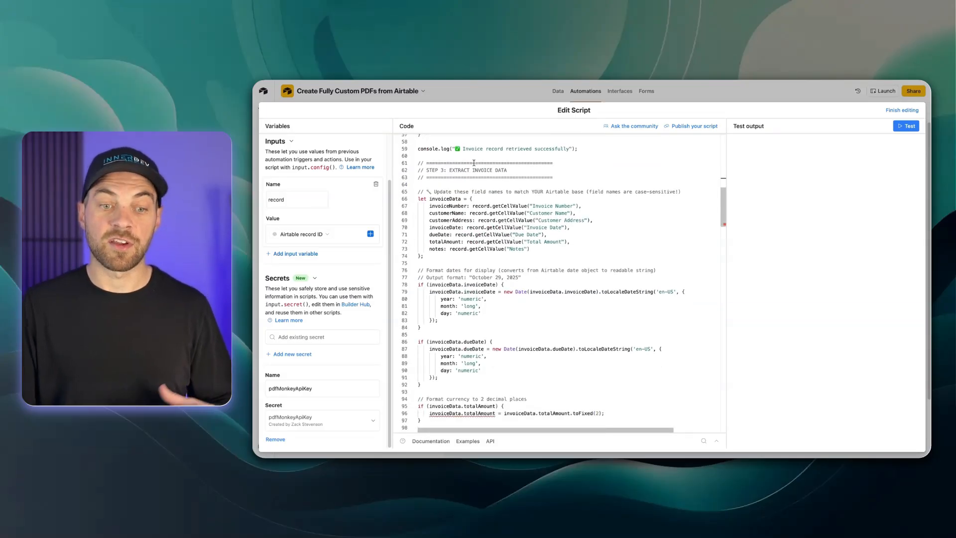
scroll(498, 234, "down", 1)
scroll(492, 235, "down", 2)
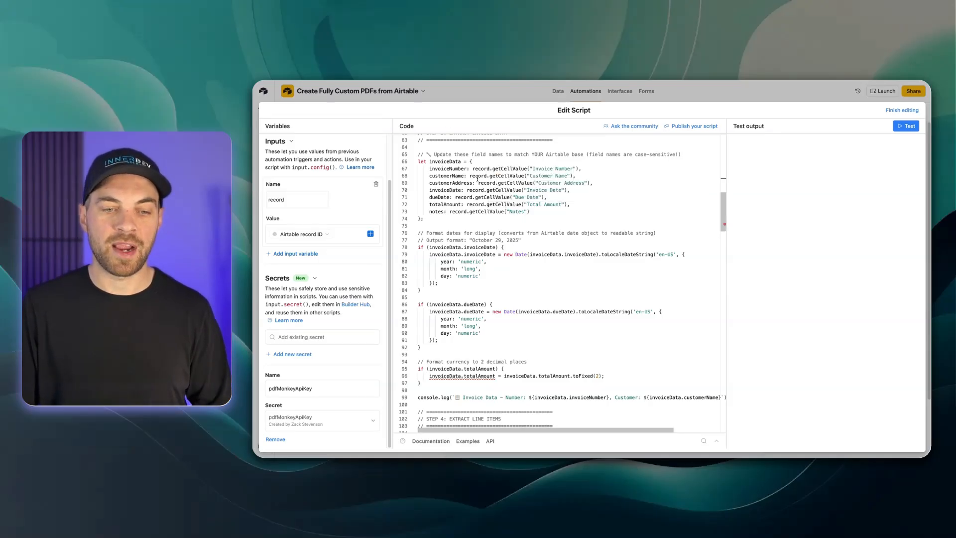
left_click(430, 169)
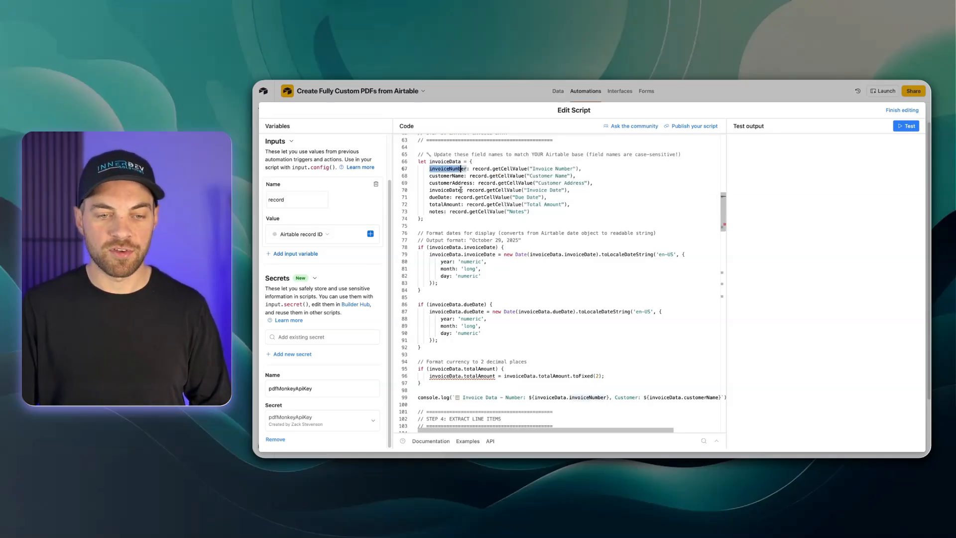
key("Down")
key("Down")
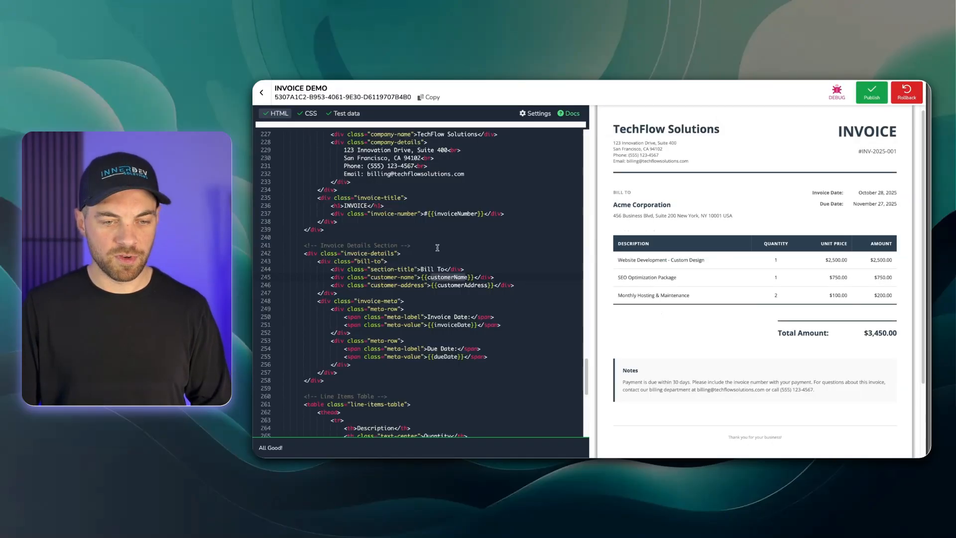
scroll(459, 320, "up", 3)
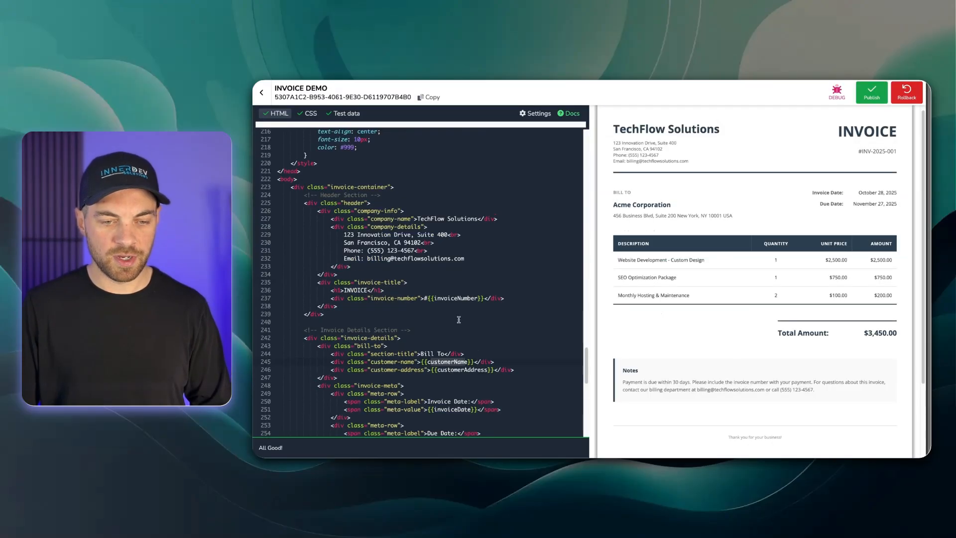
left_click_drag(433, 298, 483, 297)
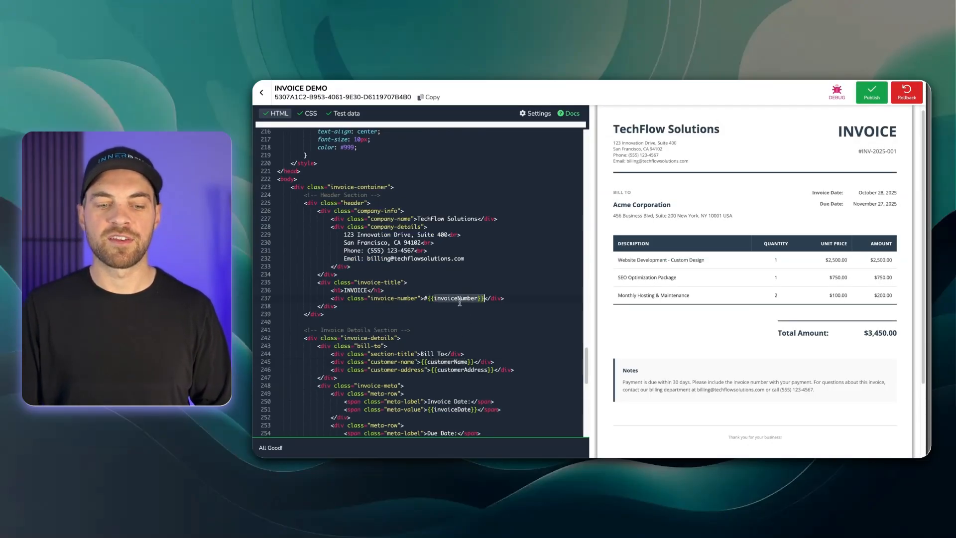
left_click(459, 302)
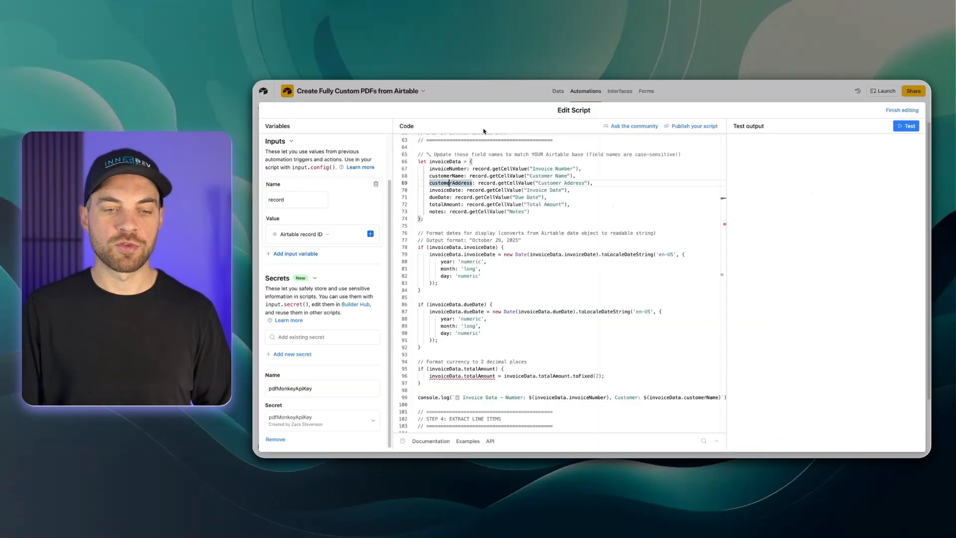
Examine the script's invoice and due date formatting, currency formatting and line item extraction code
scroll(473, 194, "down", 3)
scroll(472, 193, "down", 2)
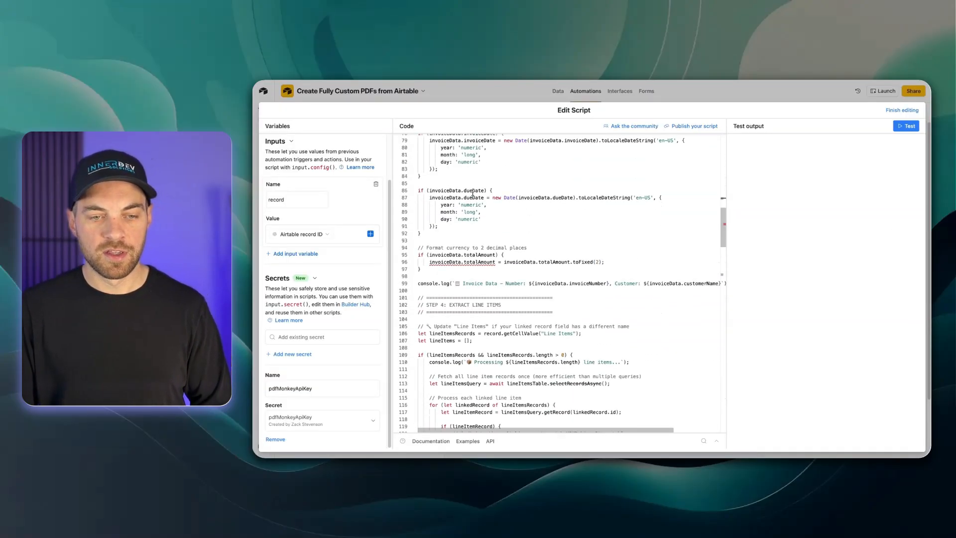
scroll(473, 193, "up", 2)
left_click(419, 284)
left_click_drag(419, 283, 419, 163)
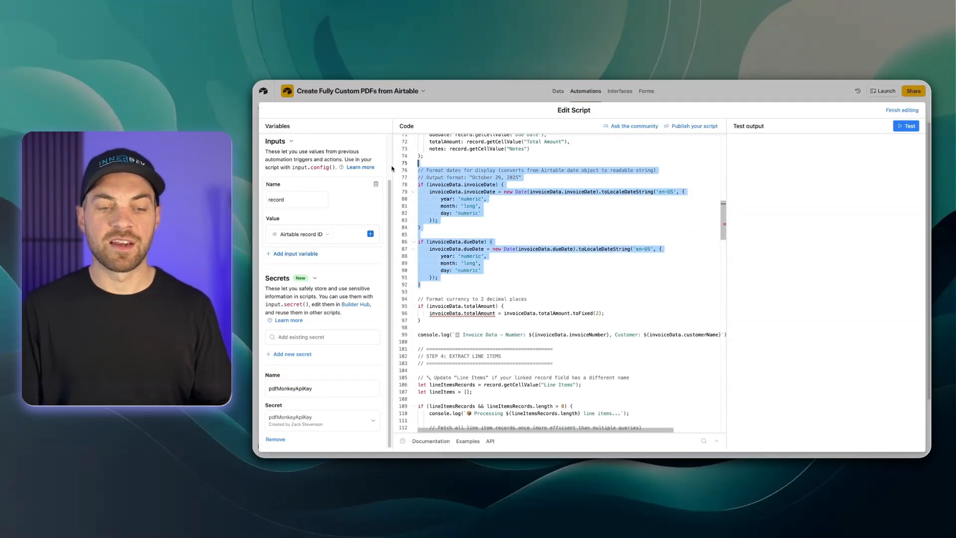
left_click(515, 207)
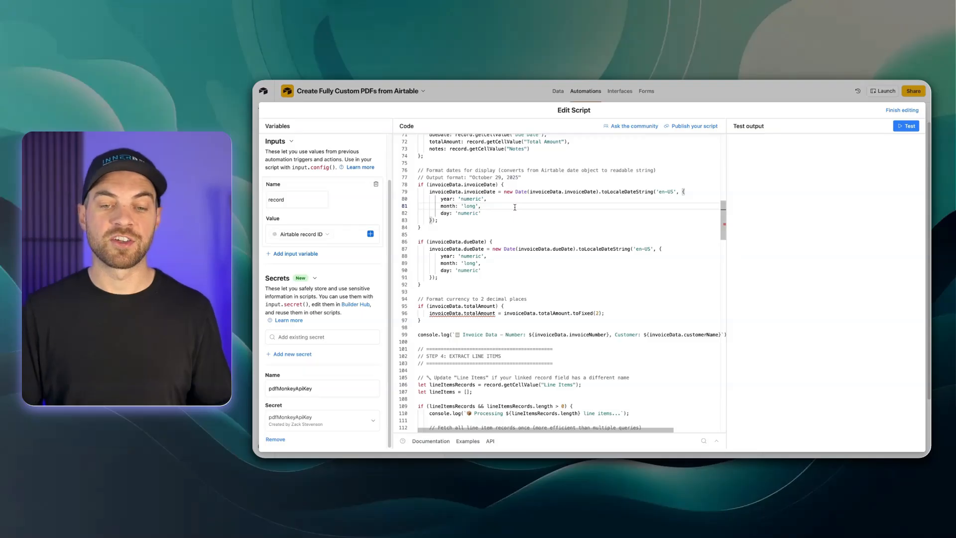
scroll(523, 209, "down", 1)
scroll(529, 211, "down", 2)
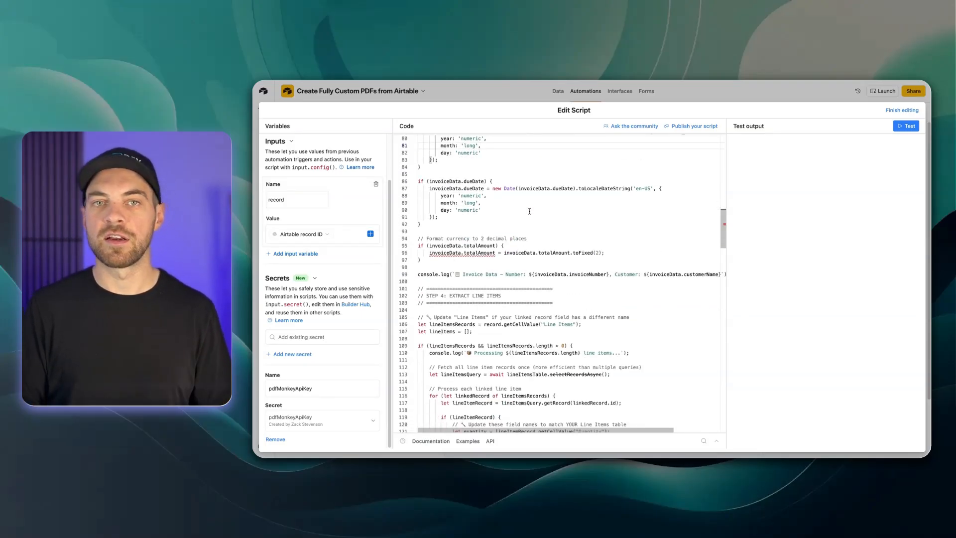
scroll(528, 210, "down", 3)
scroll(527, 209, "down", 3)
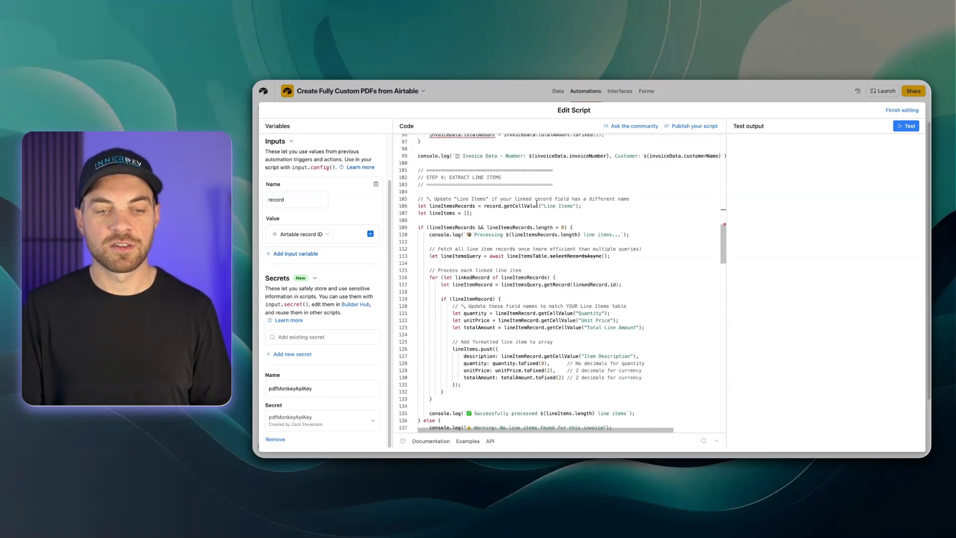
scroll(537, 202, "down", 2)
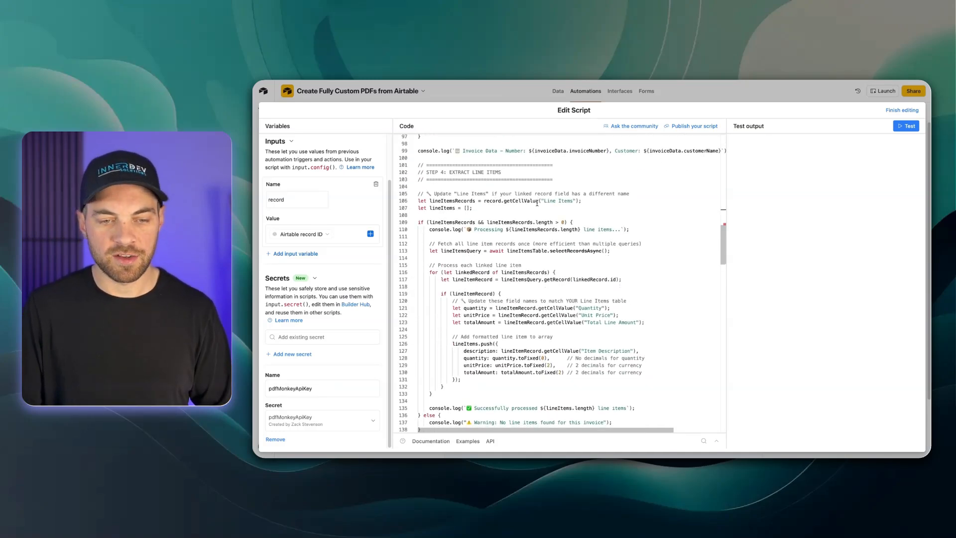
Review the script's line item loop, its Line Items table field names and the lineItems.push properties such as description
scroll(448, 205, "down", 2)
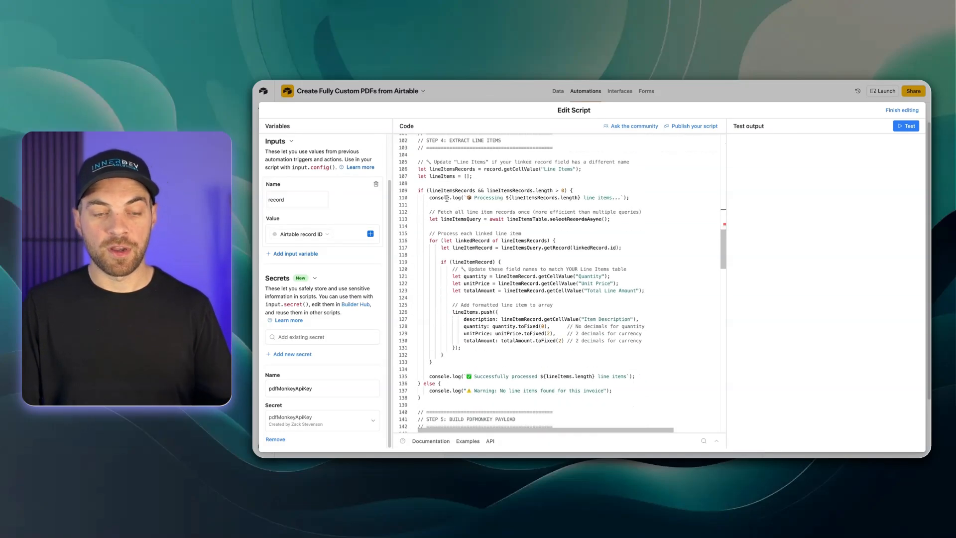
scroll(536, 240, "down", 3)
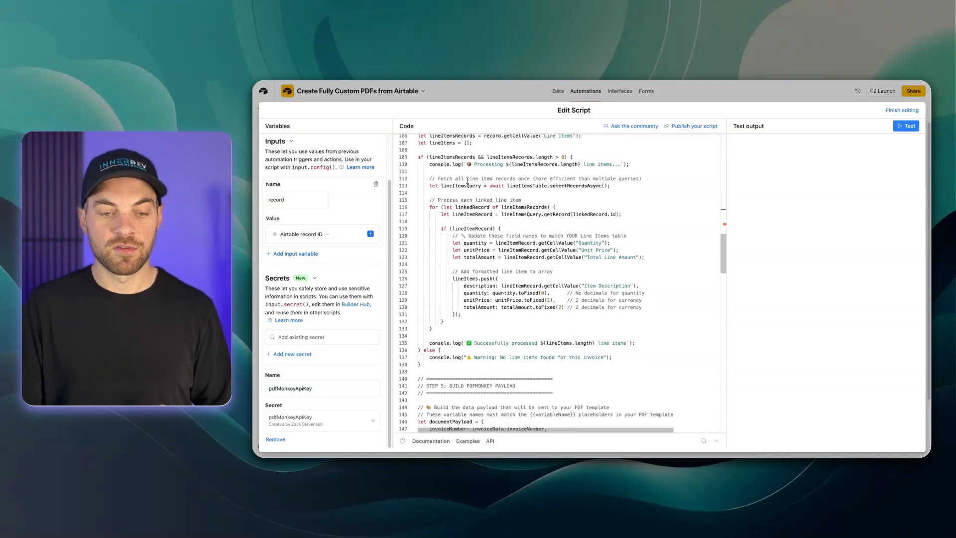
scroll(535, 240, "down", 6)
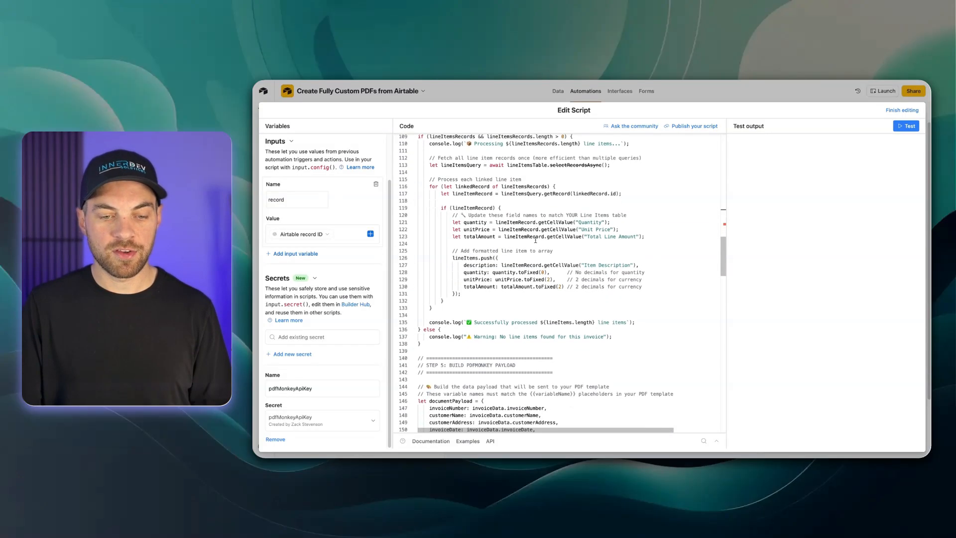
left_click_drag(495, 220, 464, 199)
left_click(465, 199)
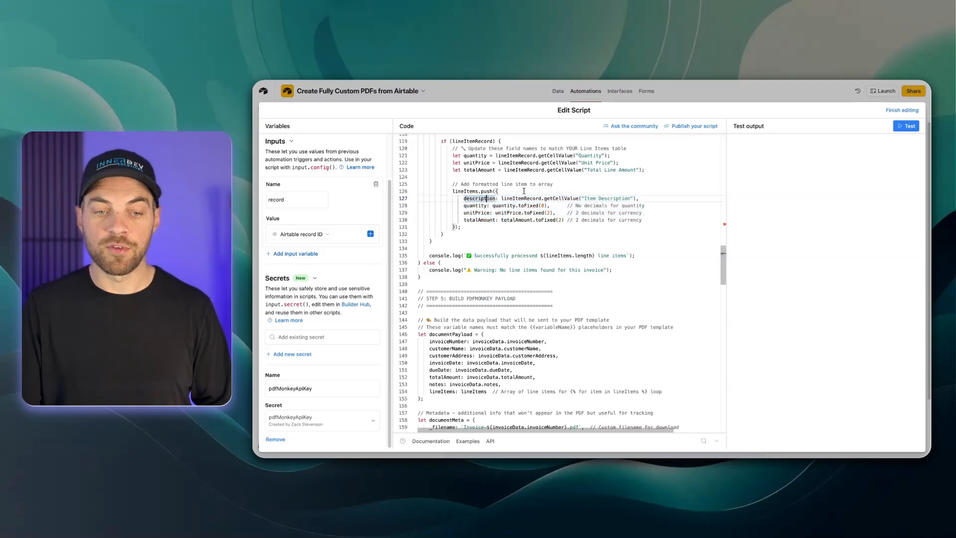
Examine the script's documentPayload and documentMeta definitions and the request that calls PDFMonkey's synchronous endpoint
scroll(521, 191, "down", 4)
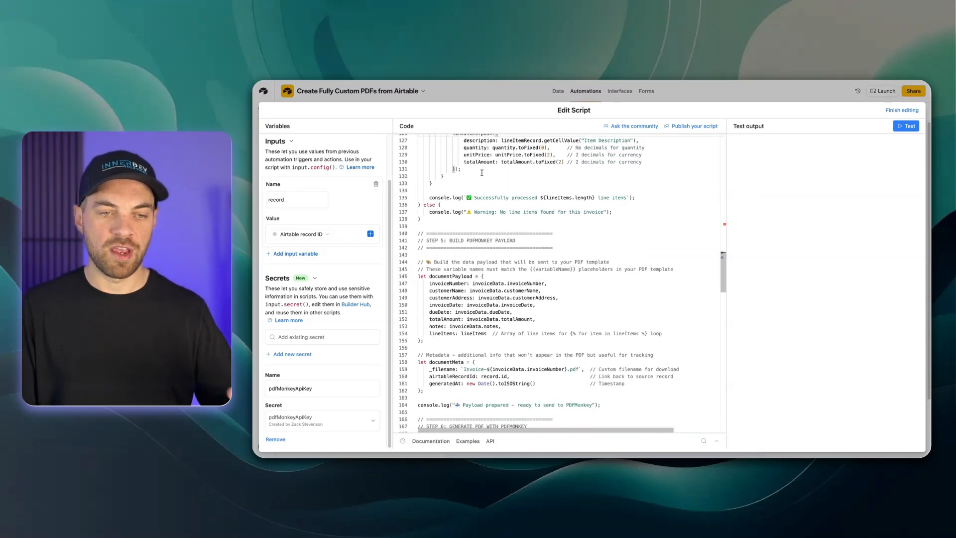
scroll(483, 173, "down", 5)
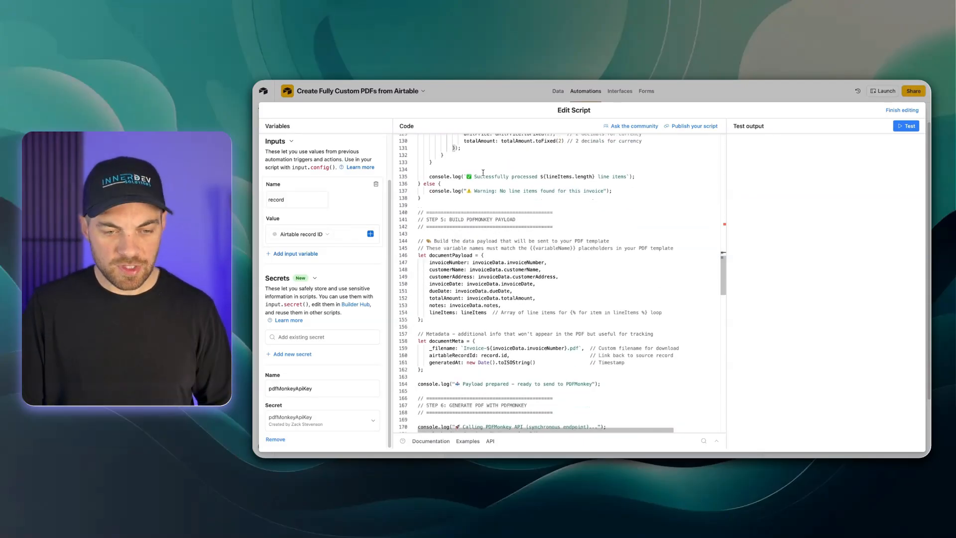
scroll(483, 173, "down", 3)
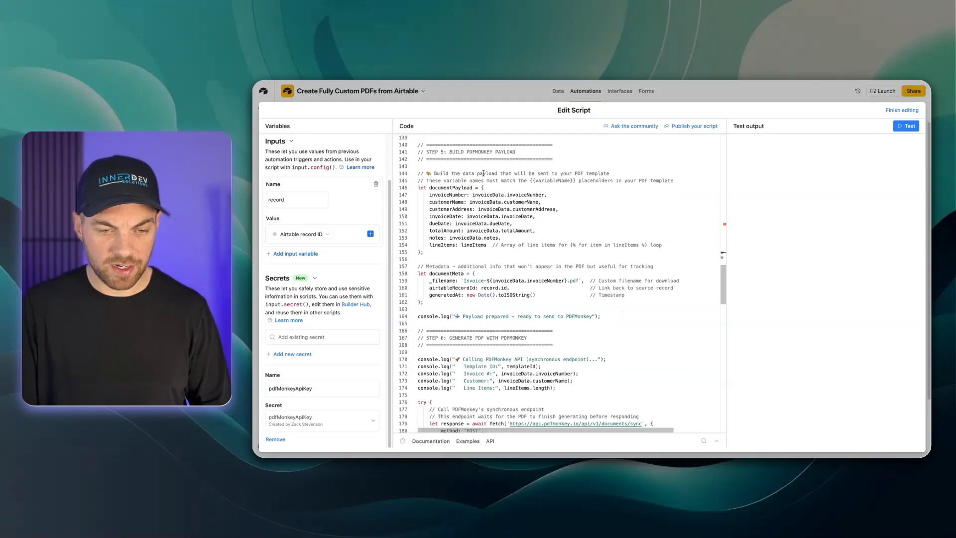
scroll(579, 233, "down", 1)
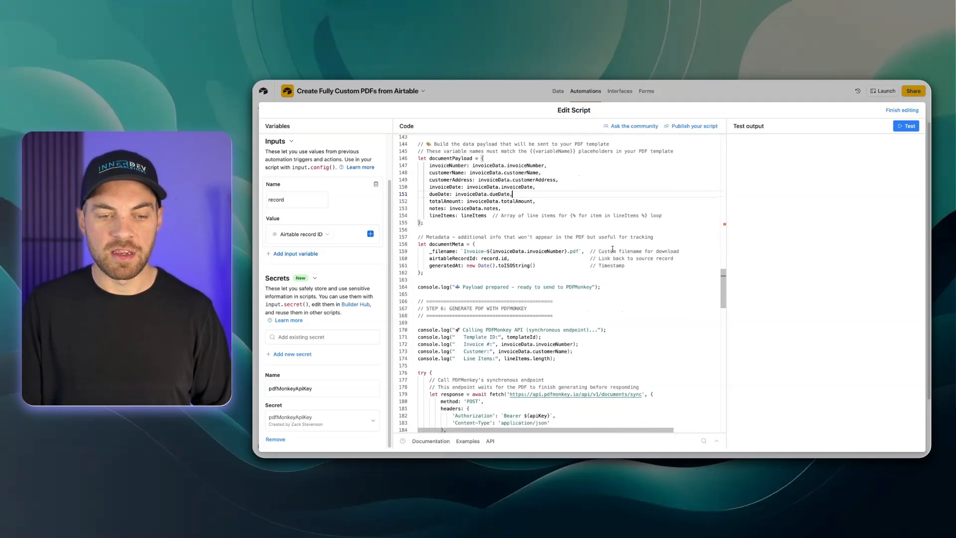
scroll(577, 257, "down", 2)
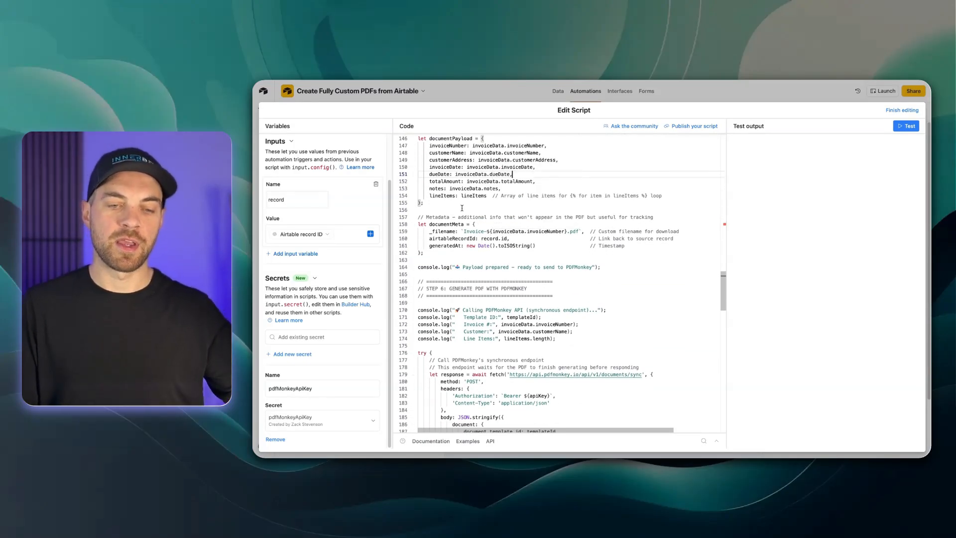
scroll(489, 211, "down", 5)
scroll(571, 245, "down", 2)
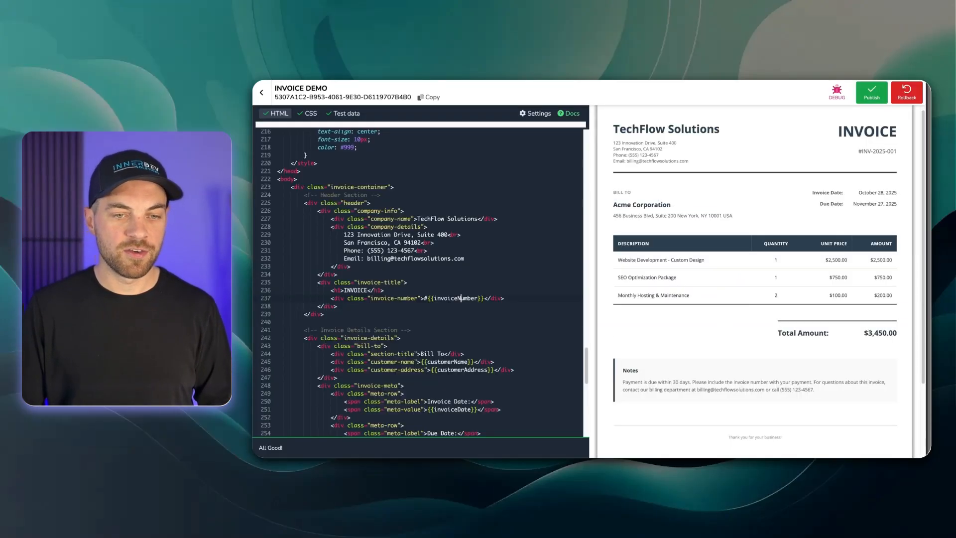
Open the PDFMonkey documentation from the template editor and read the introduction of its Synchronous generation page
left_click(568, 113)
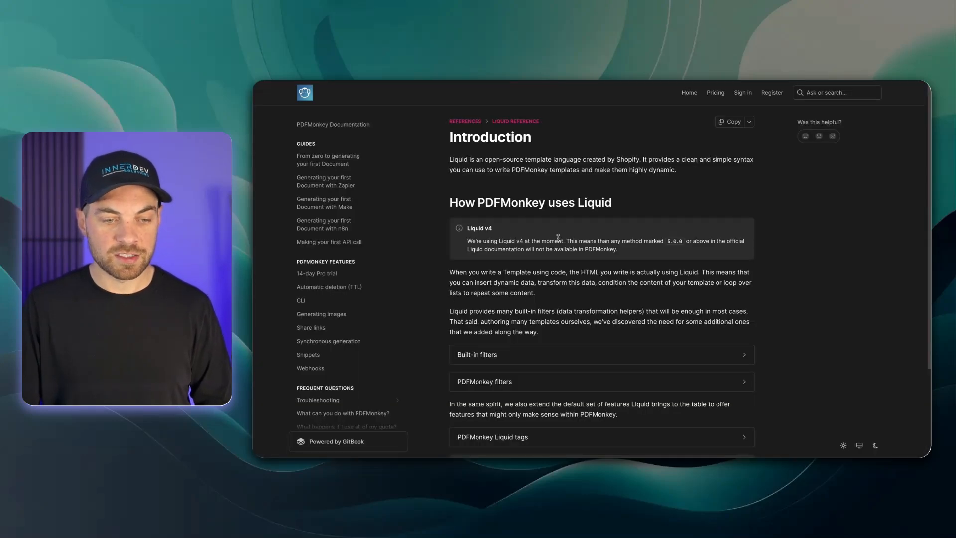
scroll(363, 186, "up", 8)
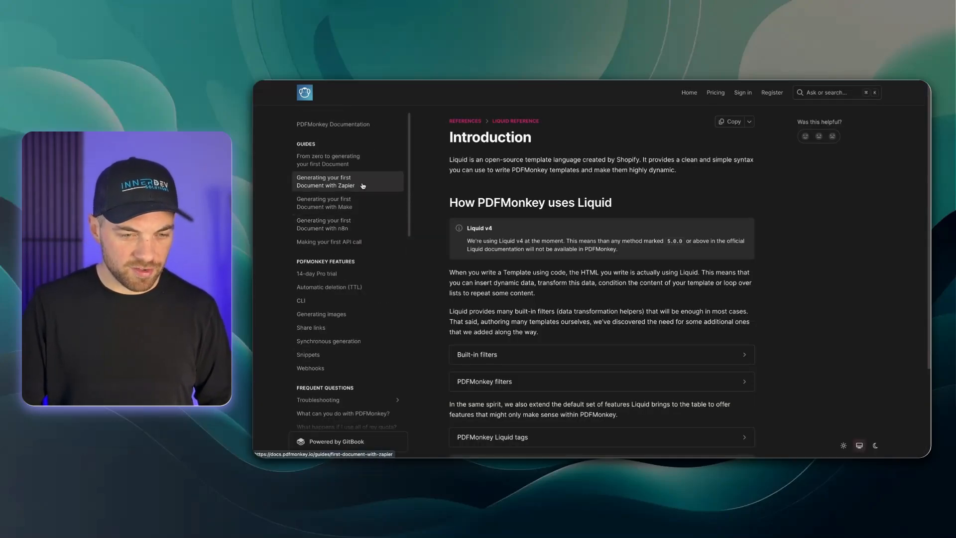
left_click(344, 346)
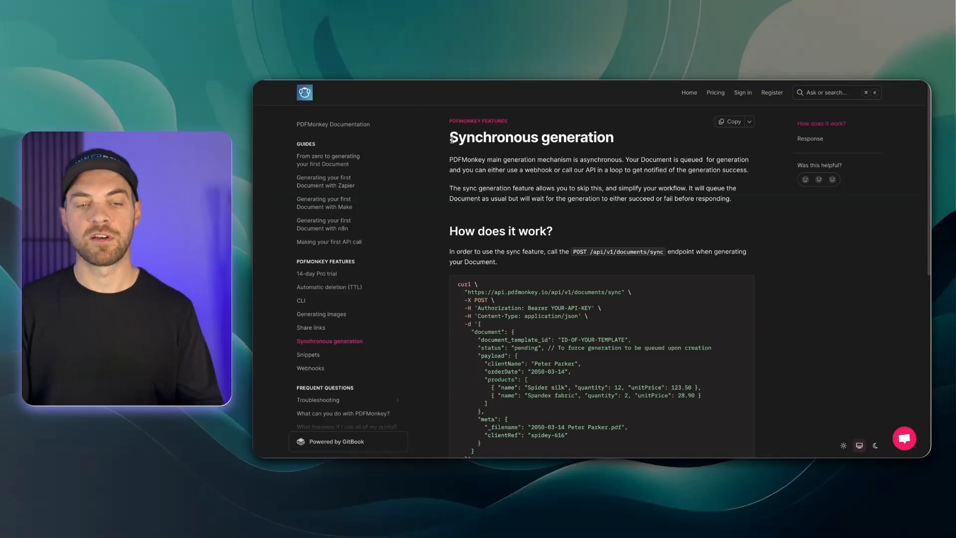
left_click_drag(451, 141, 485, 161)
left_click(614, 154)
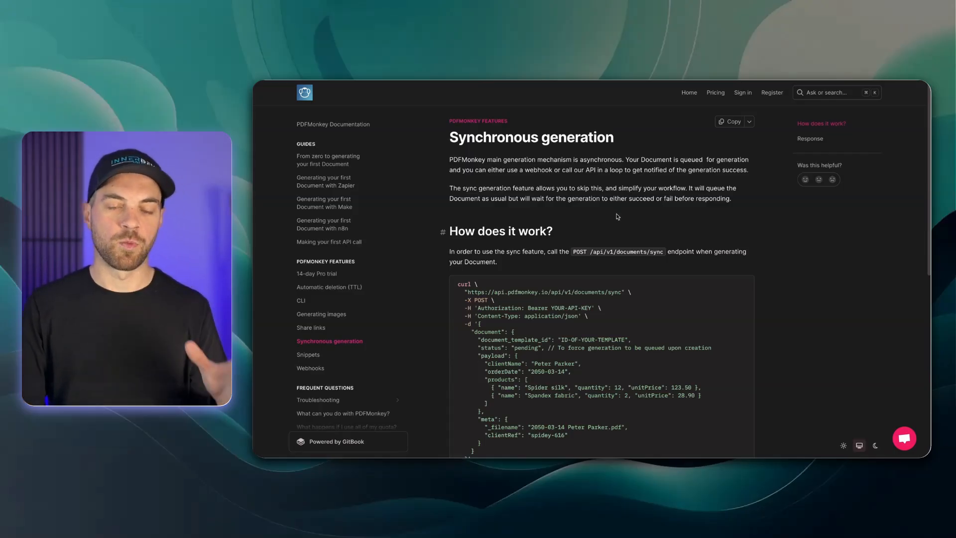
Read the sample sync request and the Response section on the Synchronous generation page
scroll(616, 227, "down", 1)
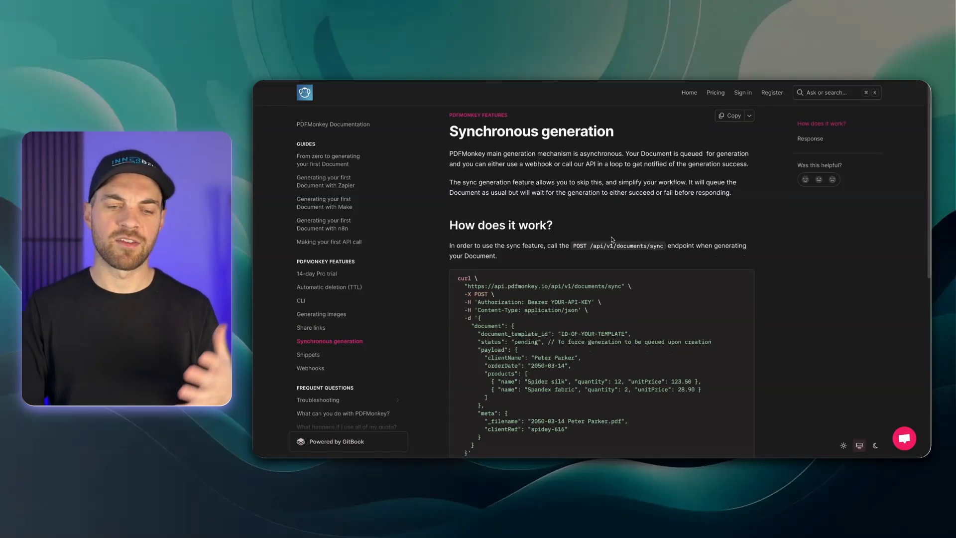
scroll(612, 240, "down", 5)
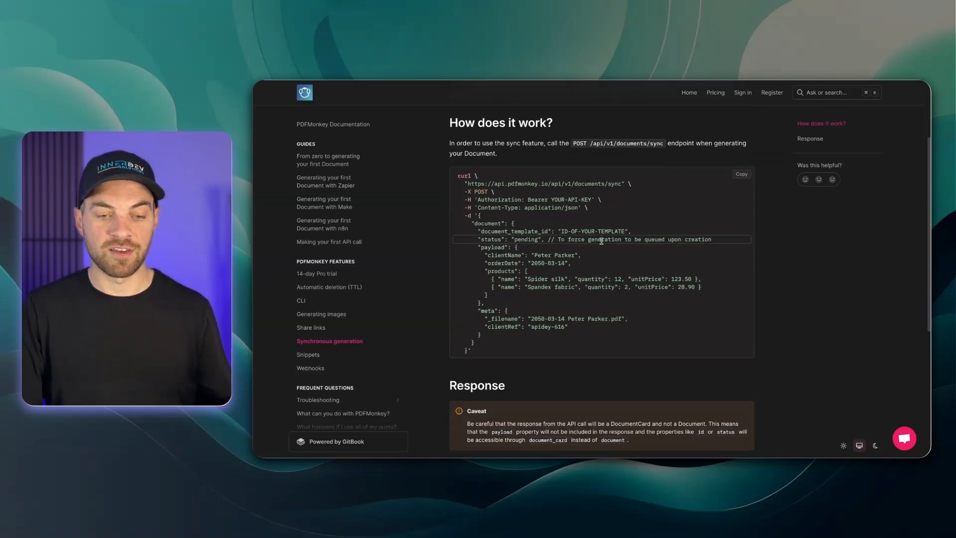
scroll(602, 241, "down", 3)
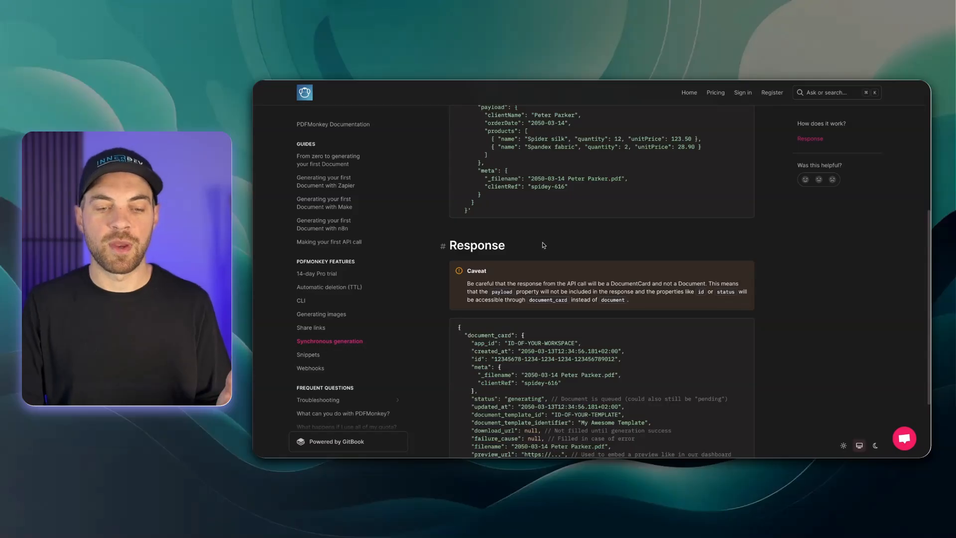
scroll(544, 246, "up", 3)
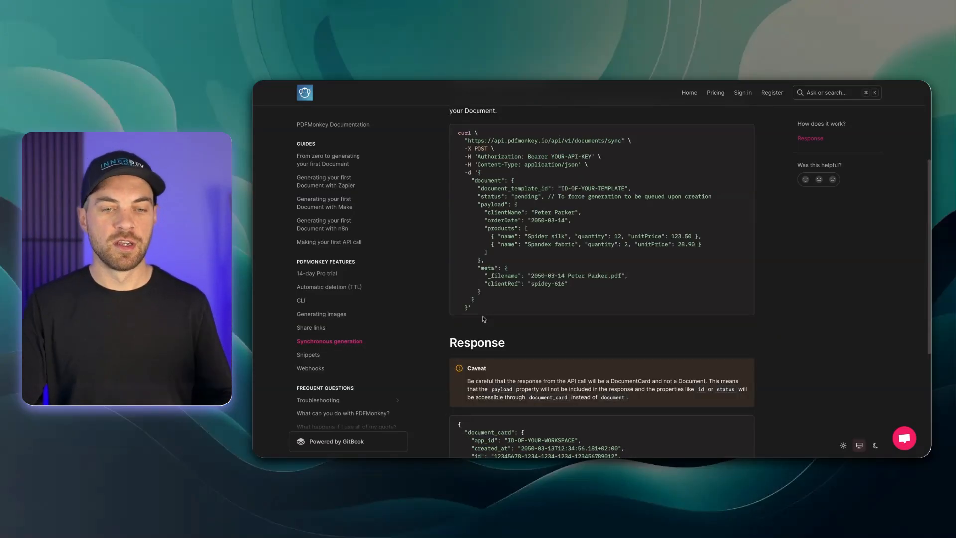
scroll(483, 319, "up", 5)
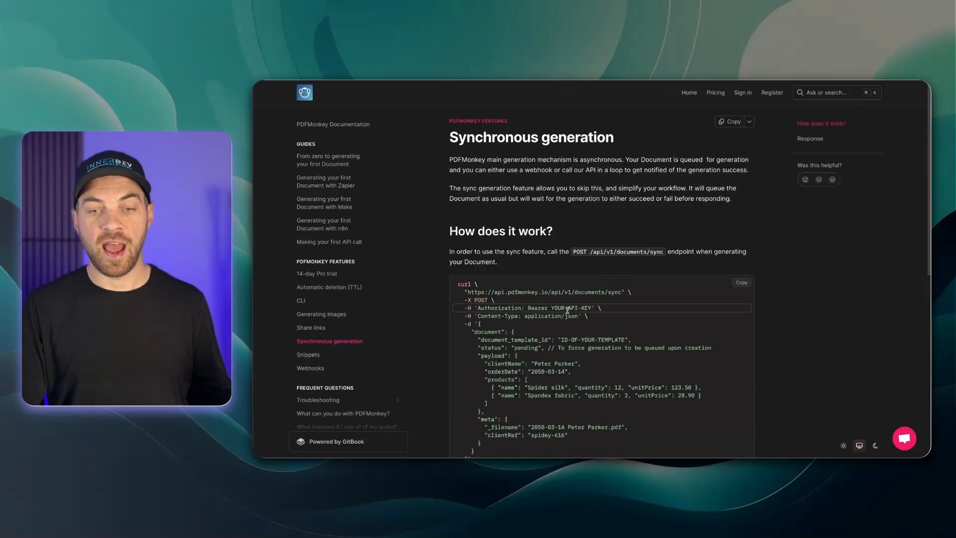
Look through the Synchronous generation page's copy and AI sharing options, including Connect with MCP
left_click(730, 121)
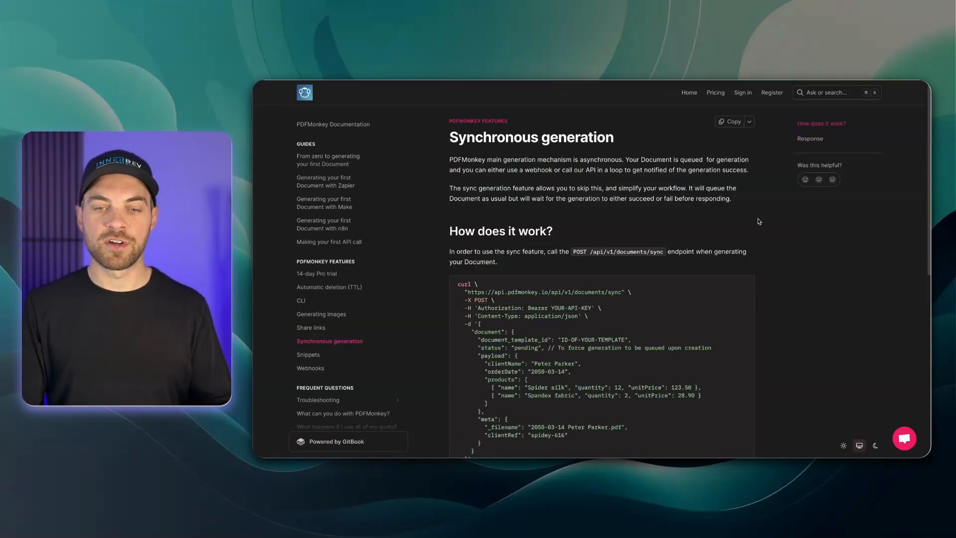
left_click(749, 122)
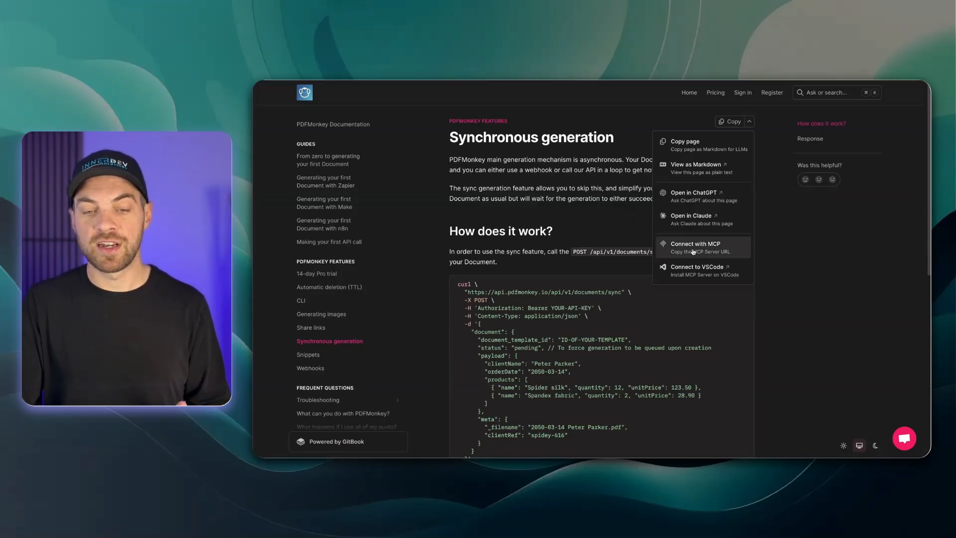
left_click(604, 188)
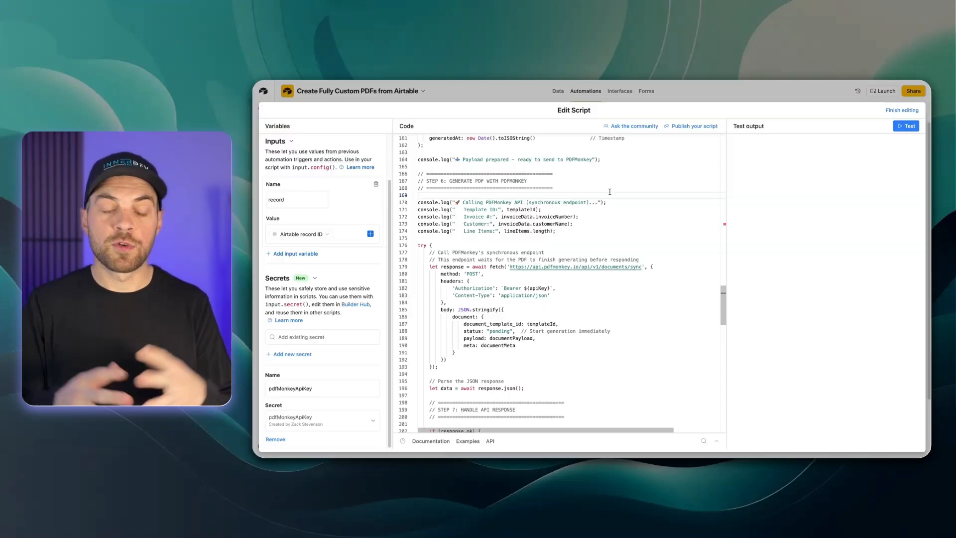
Return to the Airtable script and recheck the record input variable, the pdfMonkeyApiKey secret name and the templateId line
scroll(631, 247, "up", 20)
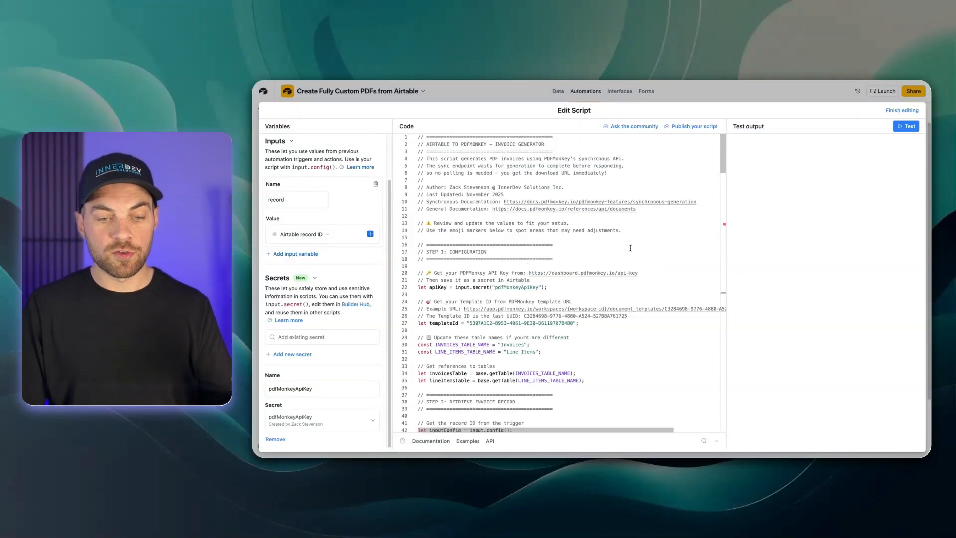
scroll(631, 247, "down", 1)
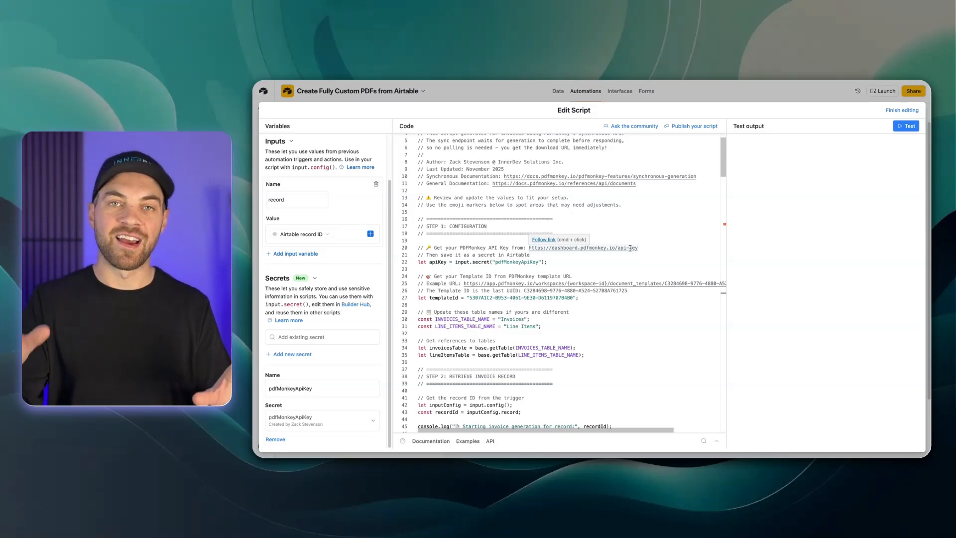
left_click(522, 220)
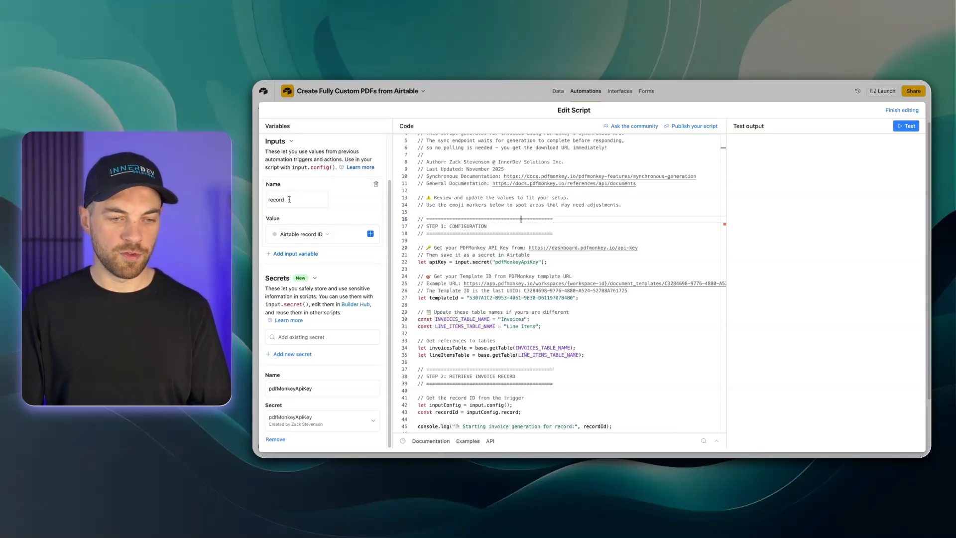
left_click(572, 213)
scroll(572, 214, "down", 2)
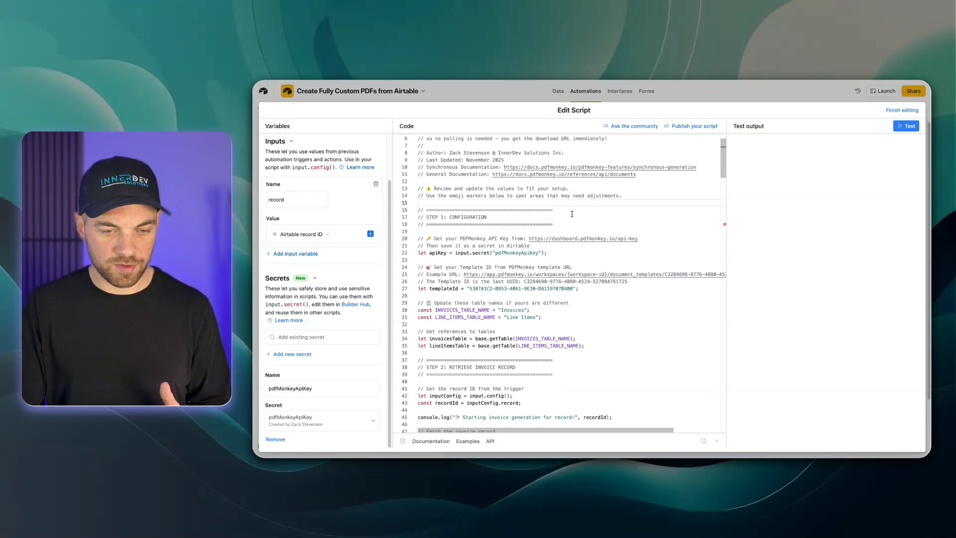
scroll(572, 214, "down", 2)
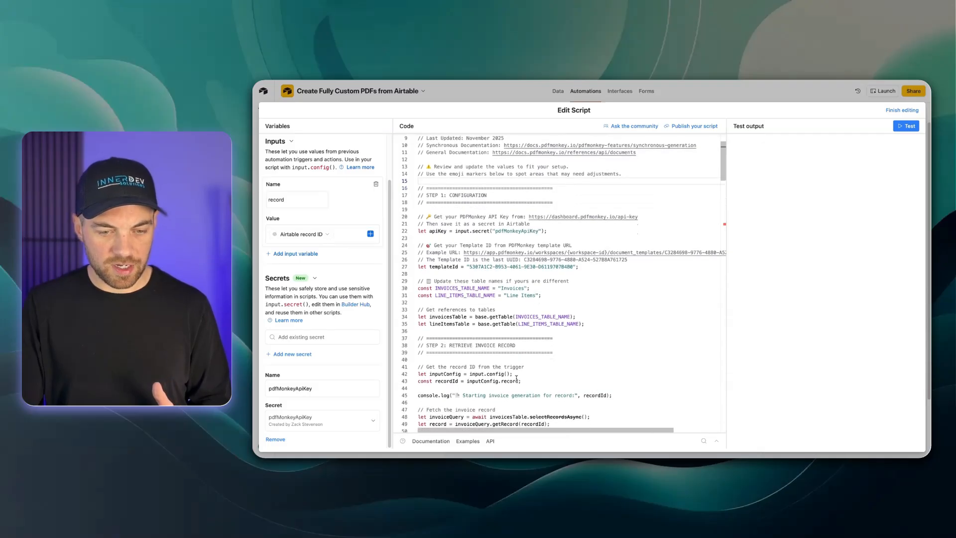
double_click(275, 199)
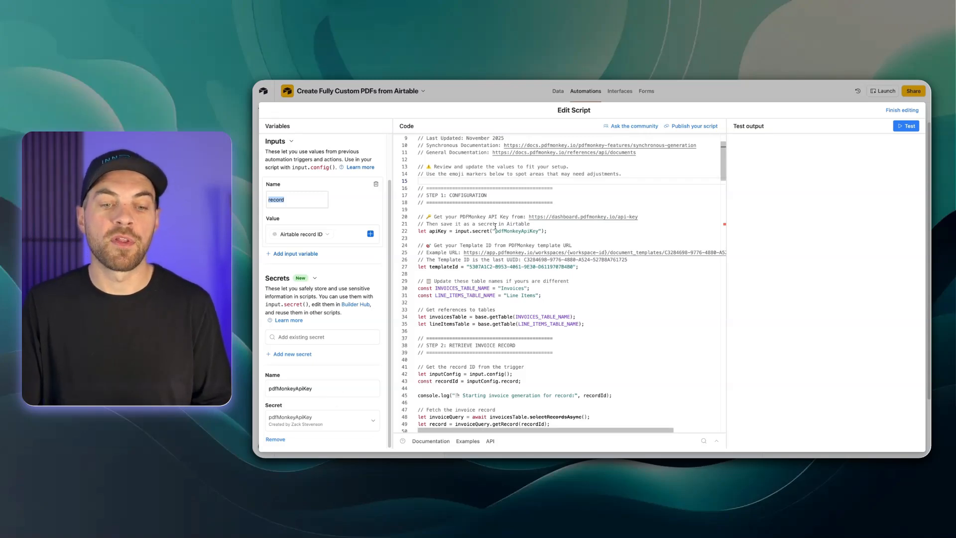
left_click_drag(496, 231, 539, 231)
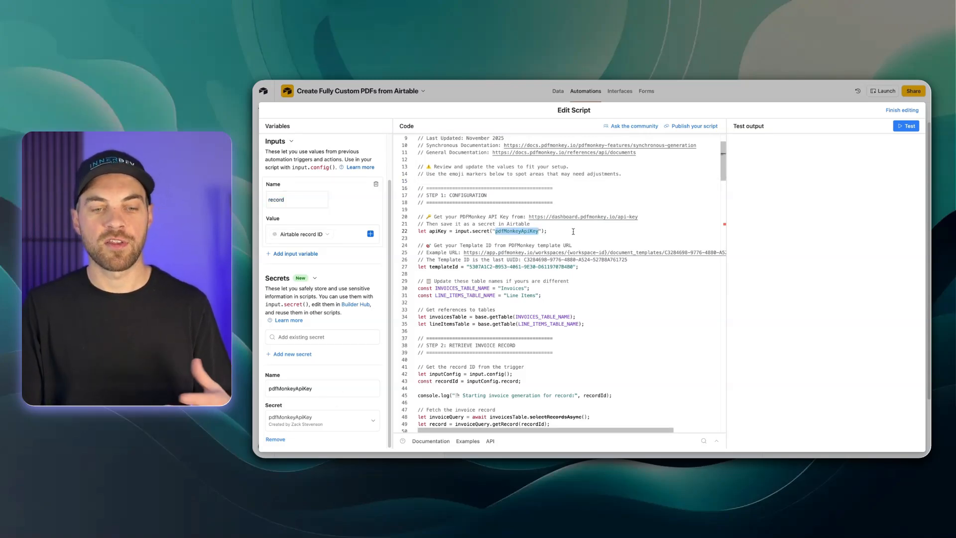
left_click(574, 232)
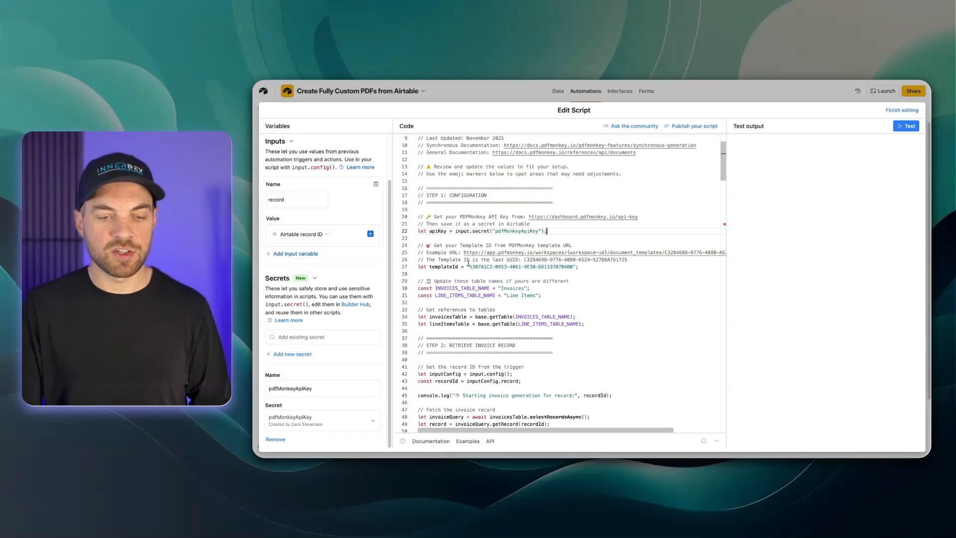
left_click_drag(419, 267, 580, 267)
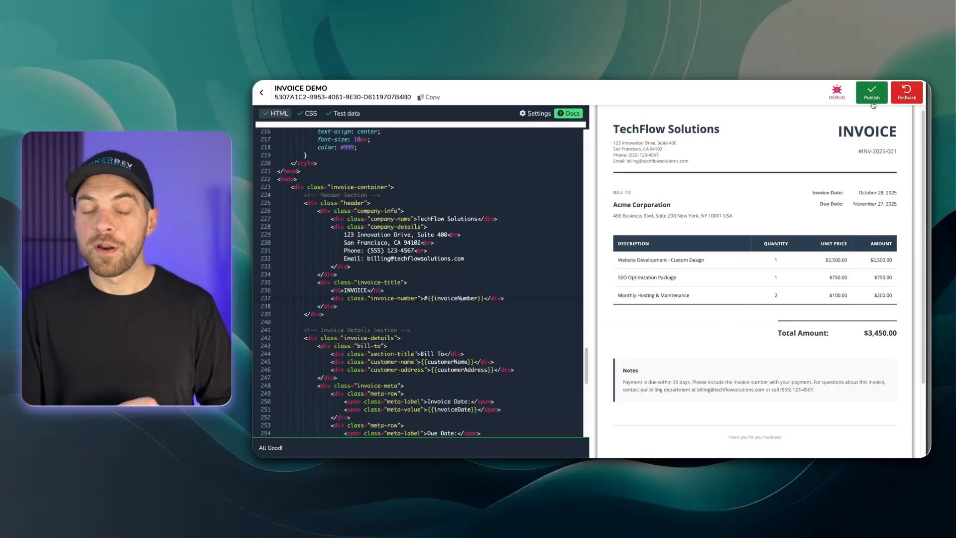
Switch to PDFMonkey's INVOICE DEMO template, remove and restore the closing ">" of the invoice-container div, and publish the template
left_click(427, 188)
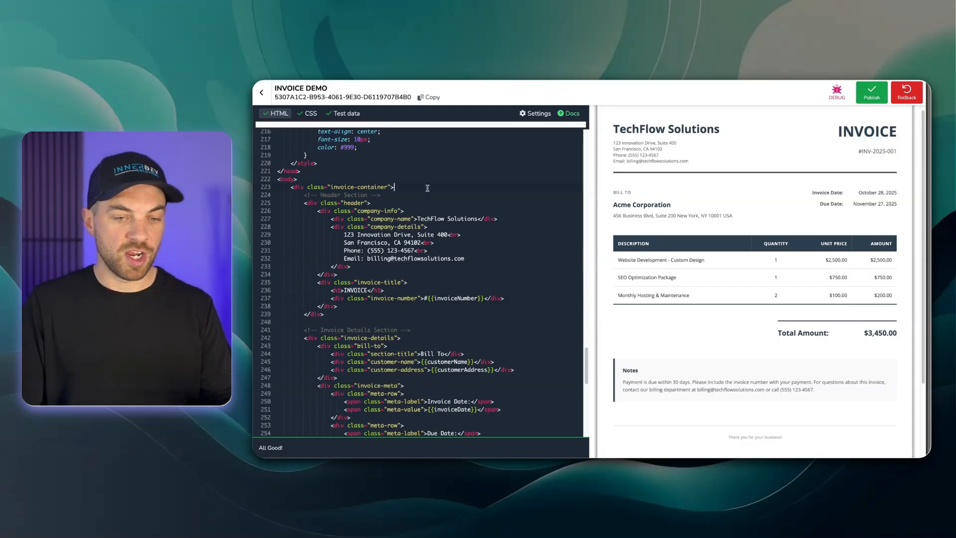
left_click(871, 94)
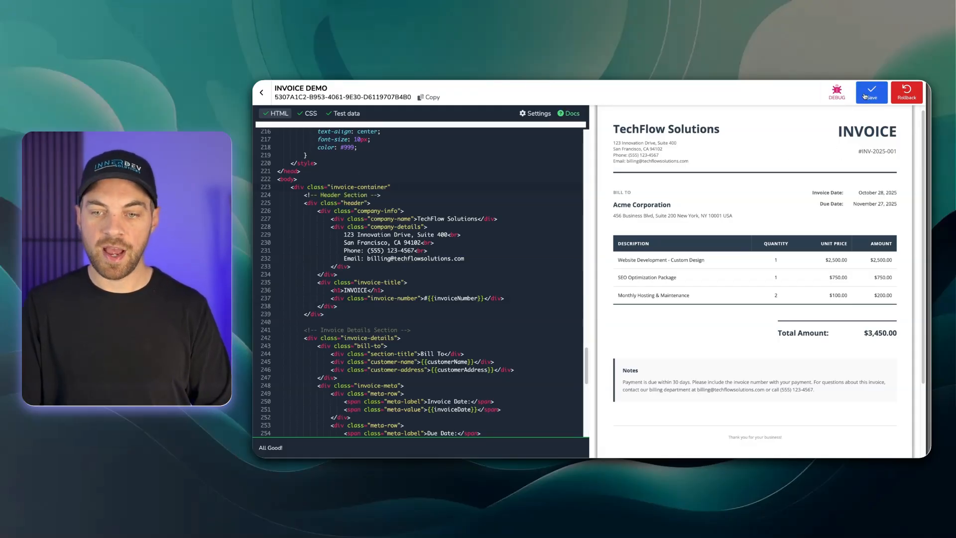
type(">")
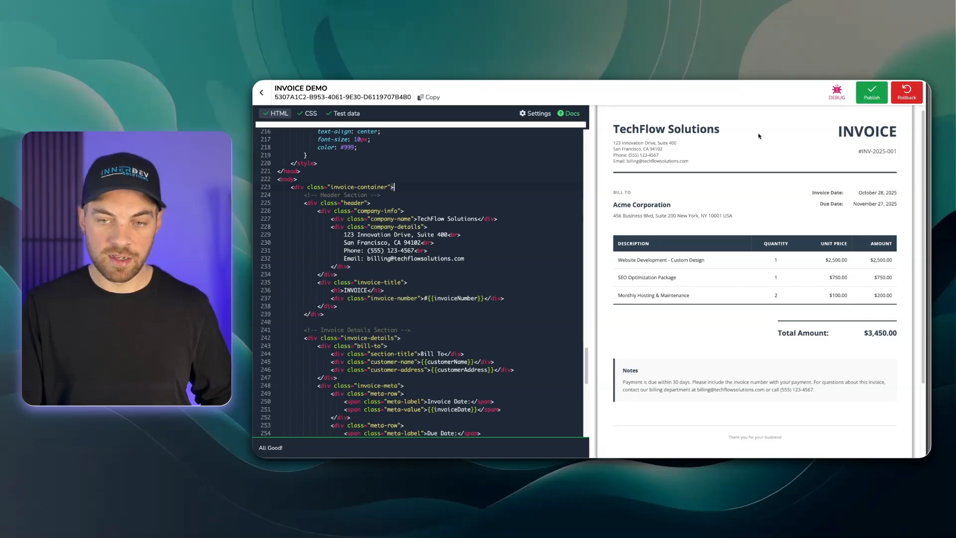
left_click(871, 94)
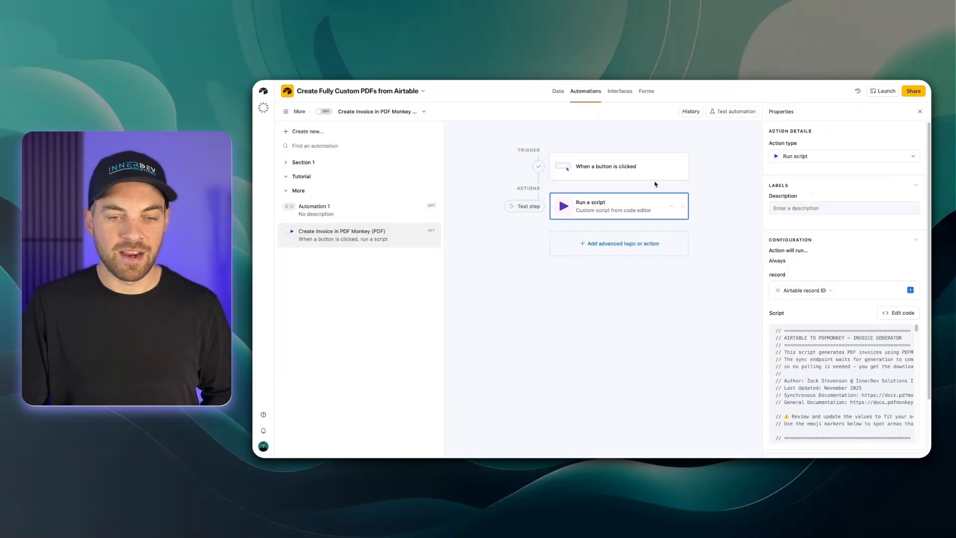
Set invoice 1001 as the button trigger's test record and test the Run a script action
left_click(656, 175)
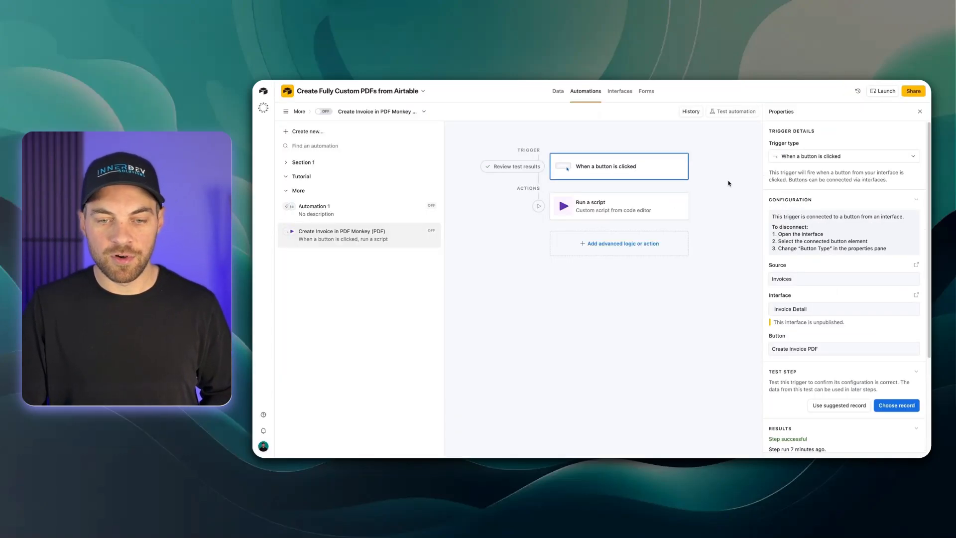
left_click(894, 409)
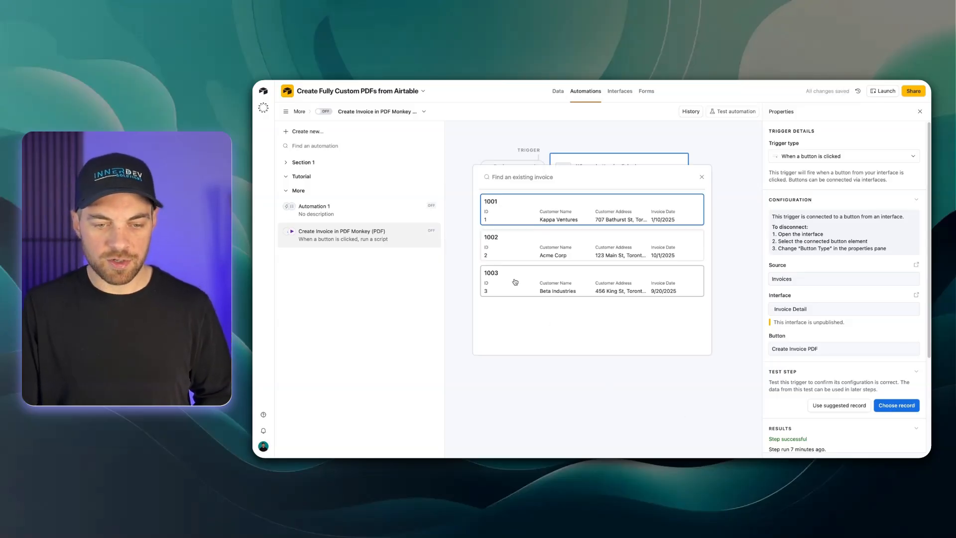
left_click(489, 212)
left_click(602, 204)
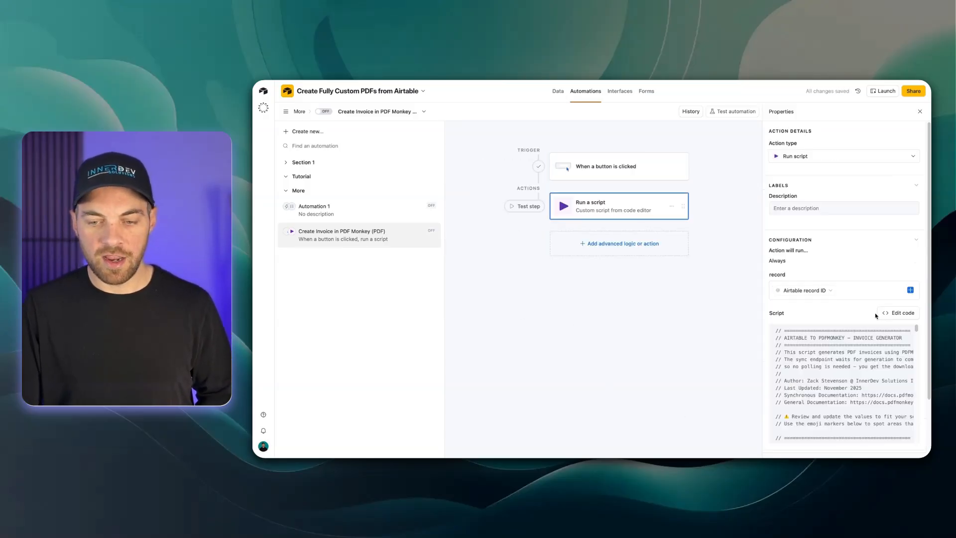
scroll(886, 315, "down", 2)
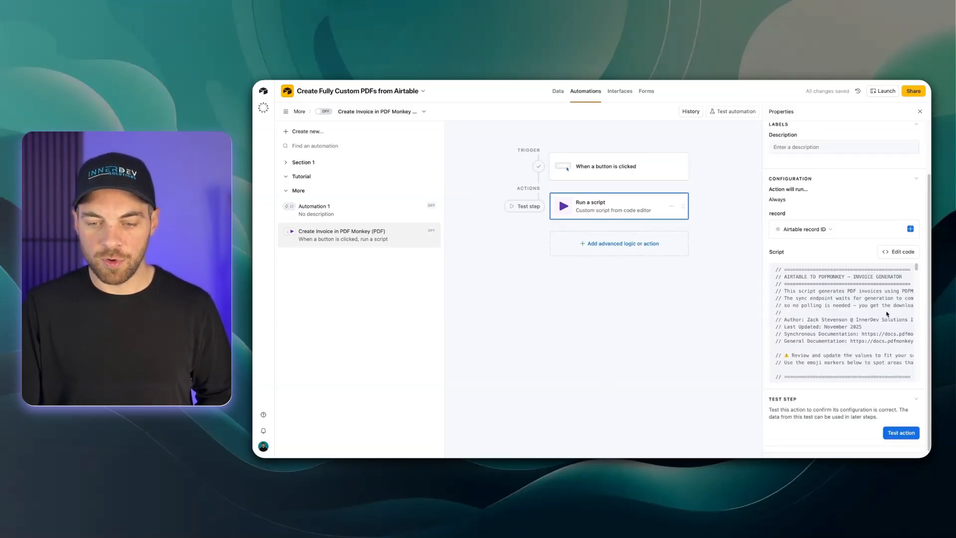
left_click(907, 433)
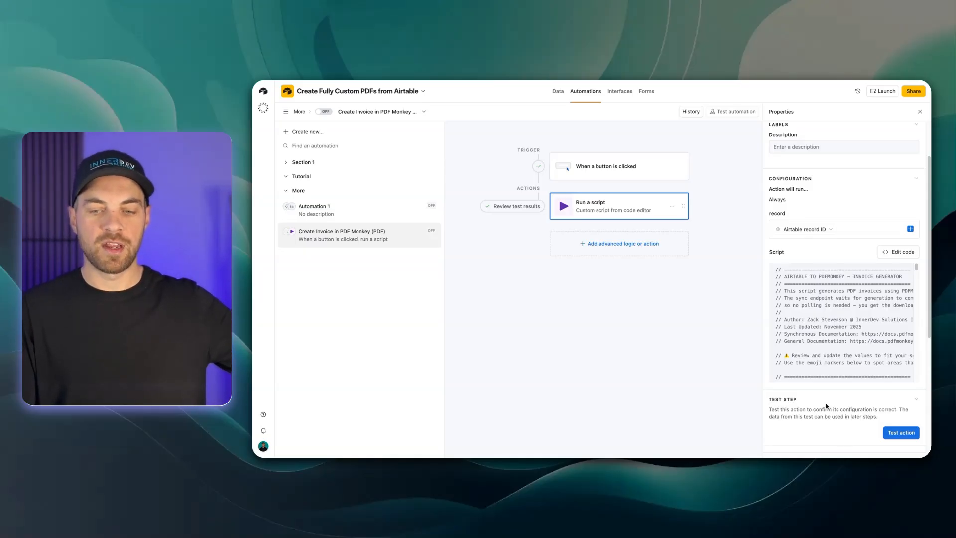
Review the script test results and expand the downloadUrl output to inspect its full link
scroll(896, 332, "down", 3)
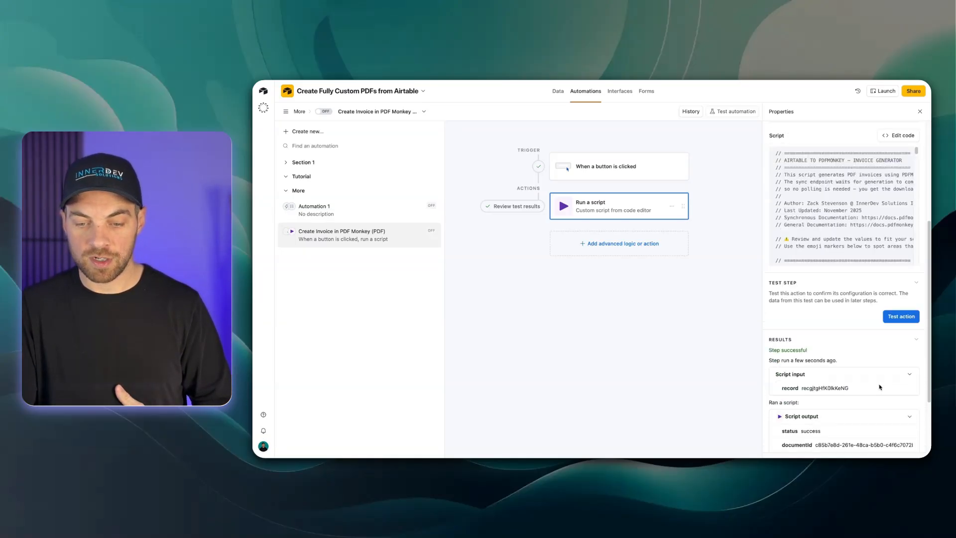
scroll(879, 387, "down", 2)
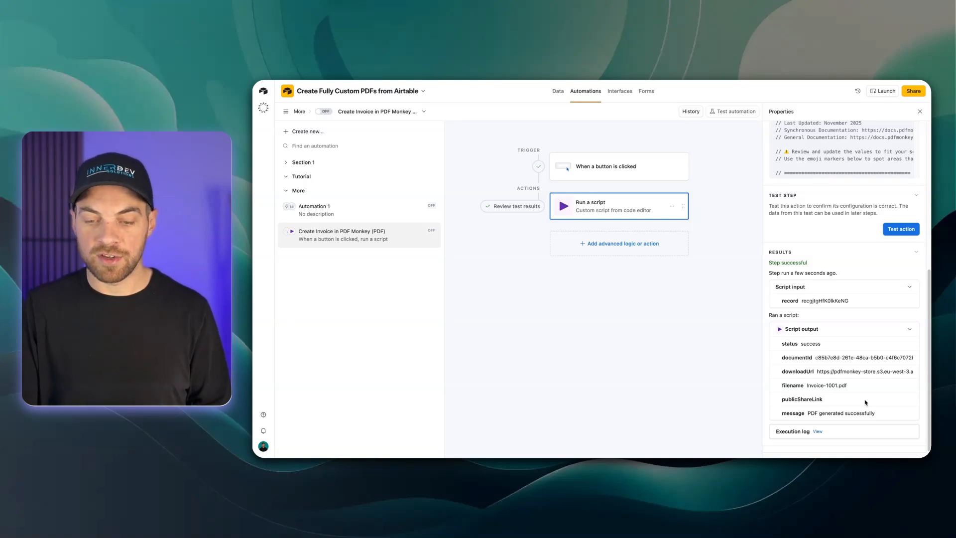
left_click(853, 373)
scroll(847, 417, "down", 2)
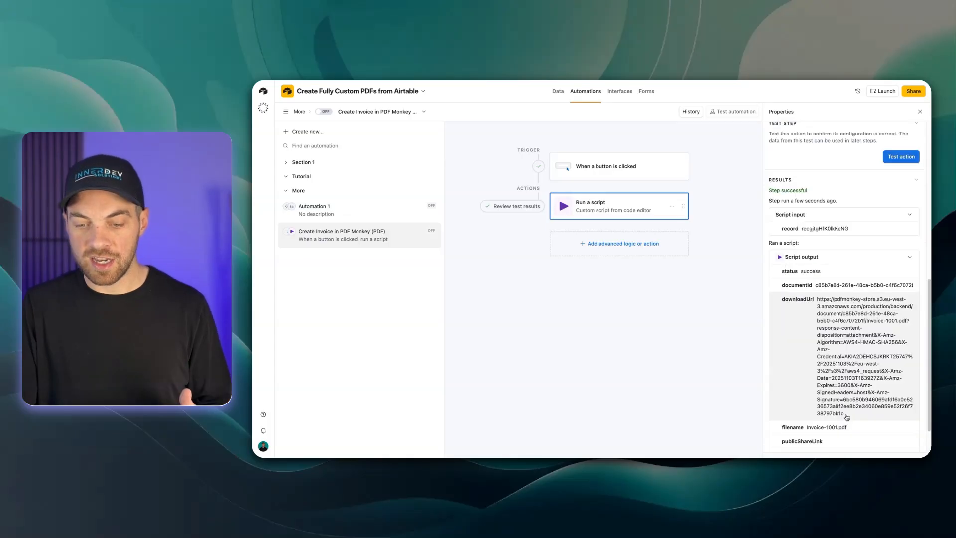
left_click_drag(846, 415, 816, 308)
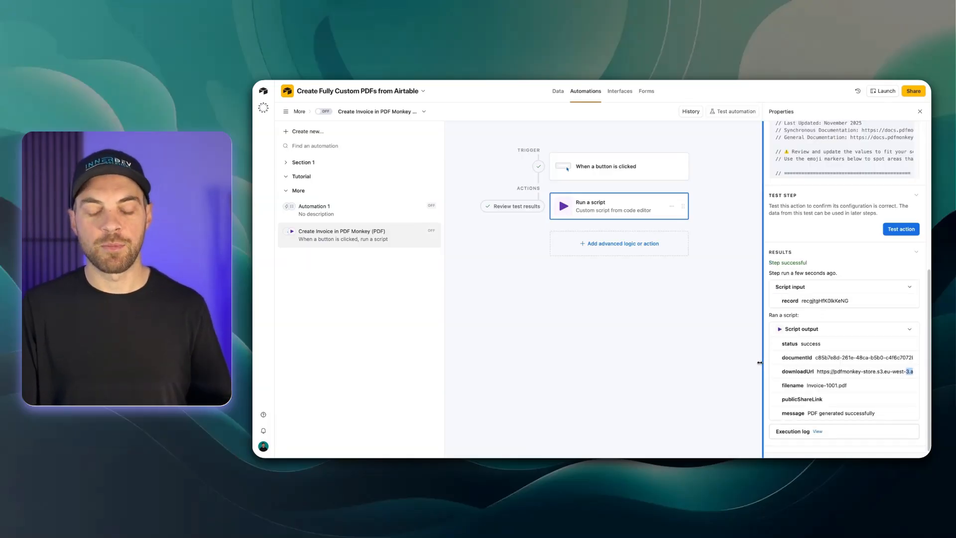
Add an Update record action on the Invoices table, using the button trigger's Airtable record ID as the Record ID
left_click(619, 248)
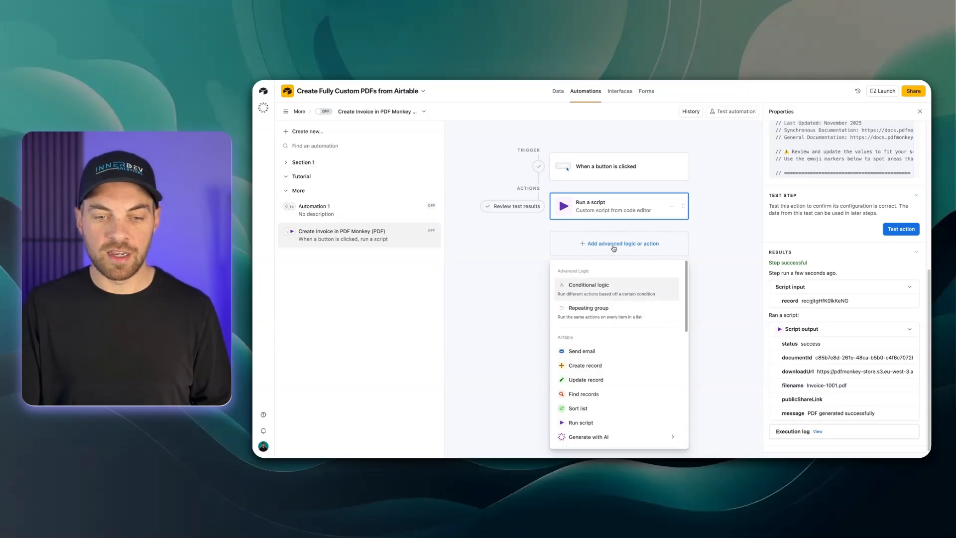
left_click(586, 380)
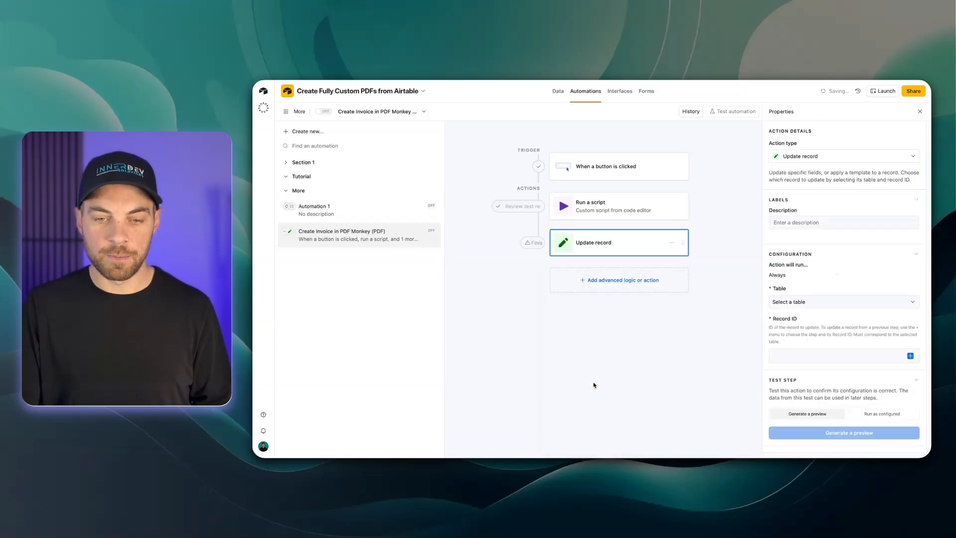
left_click(801, 302)
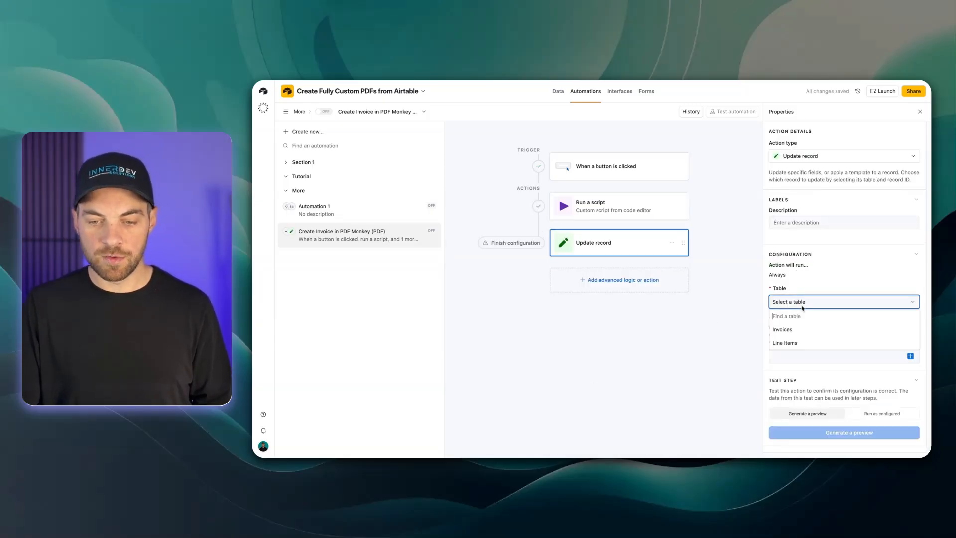
left_click(785, 331)
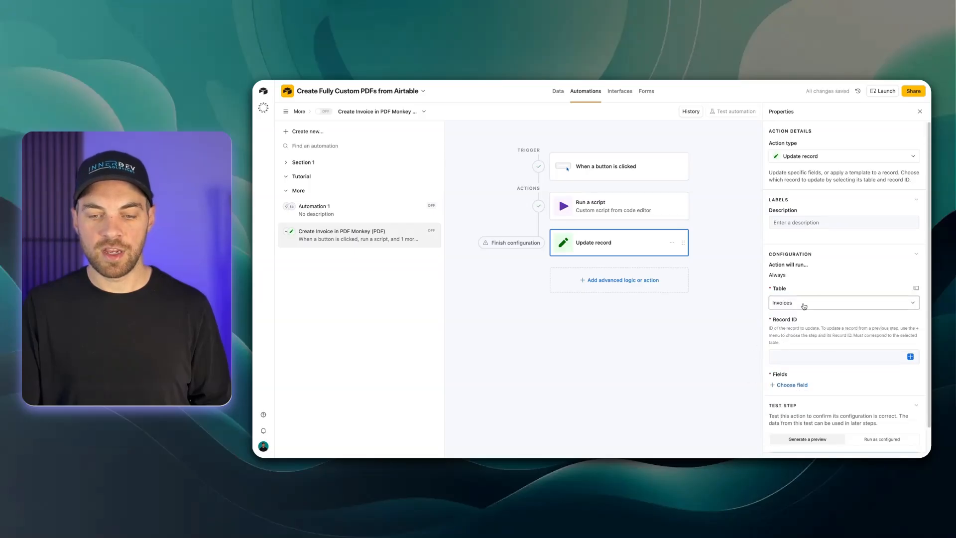
left_click(911, 357)
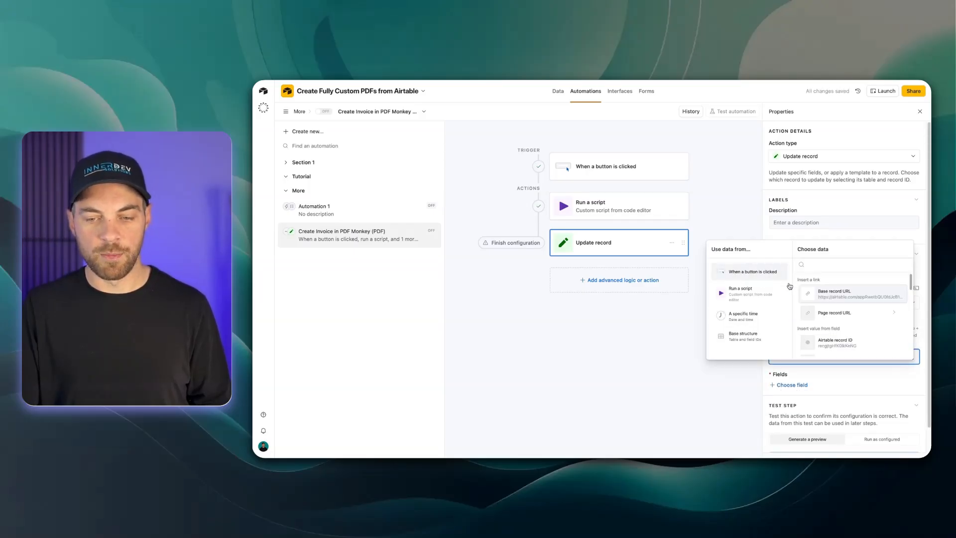
left_click(839, 346)
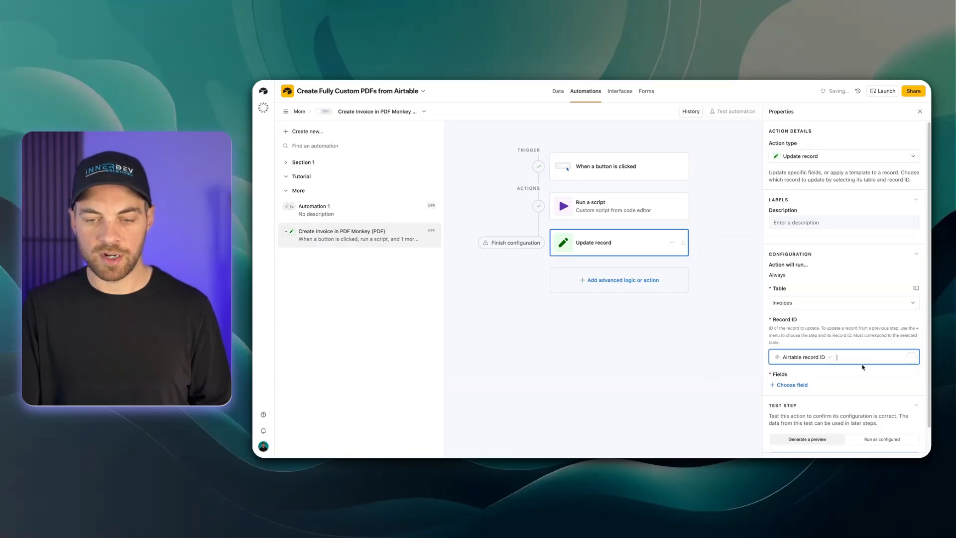
Add the Invoice PDF and Invoice PDF Status Response fields to the Update record action
scroll(864, 363, "down", 1)
left_click(793, 359)
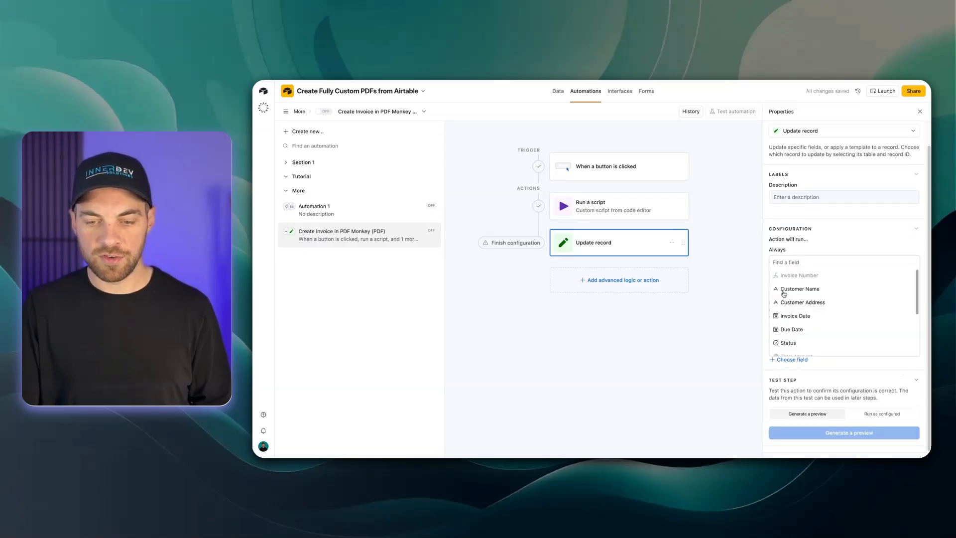
scroll(839, 319, "down", 3)
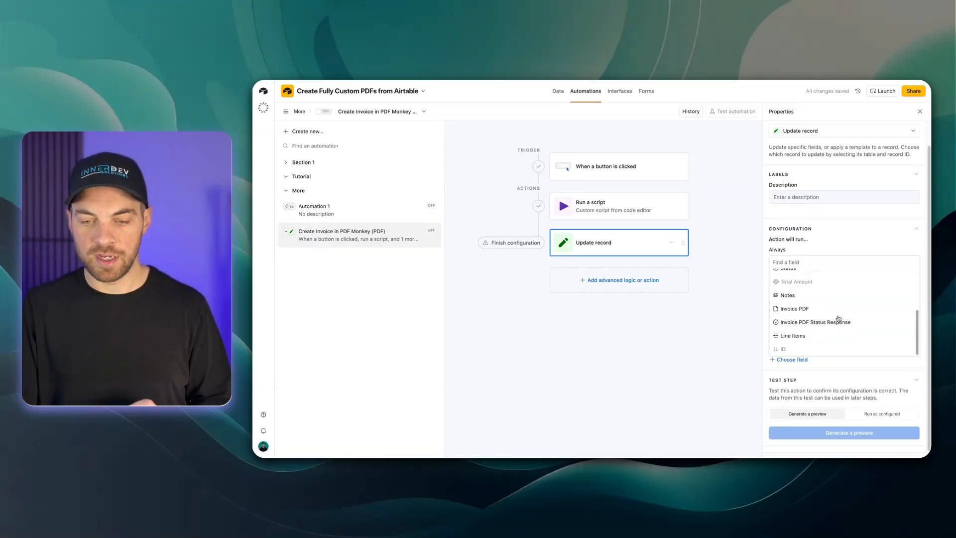
left_click(815, 313)
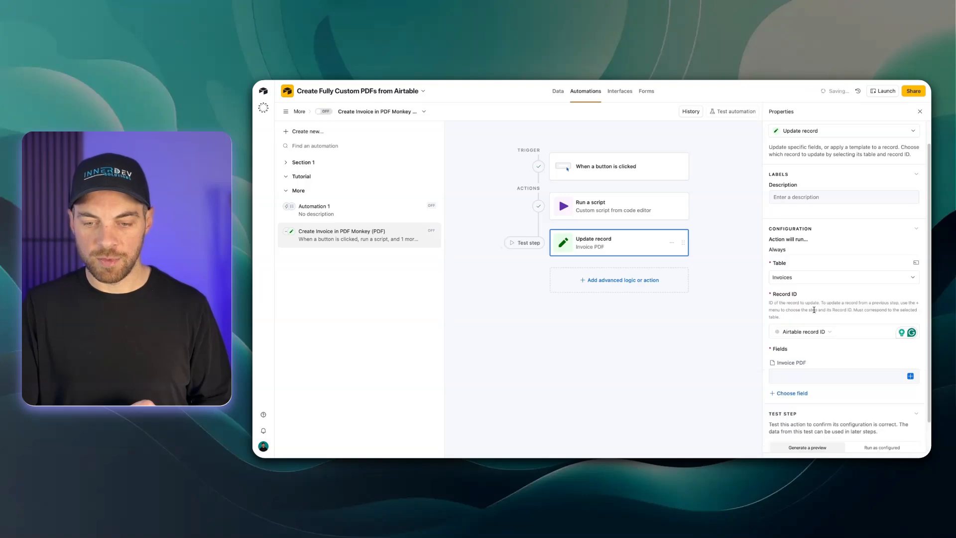
left_click(796, 394)
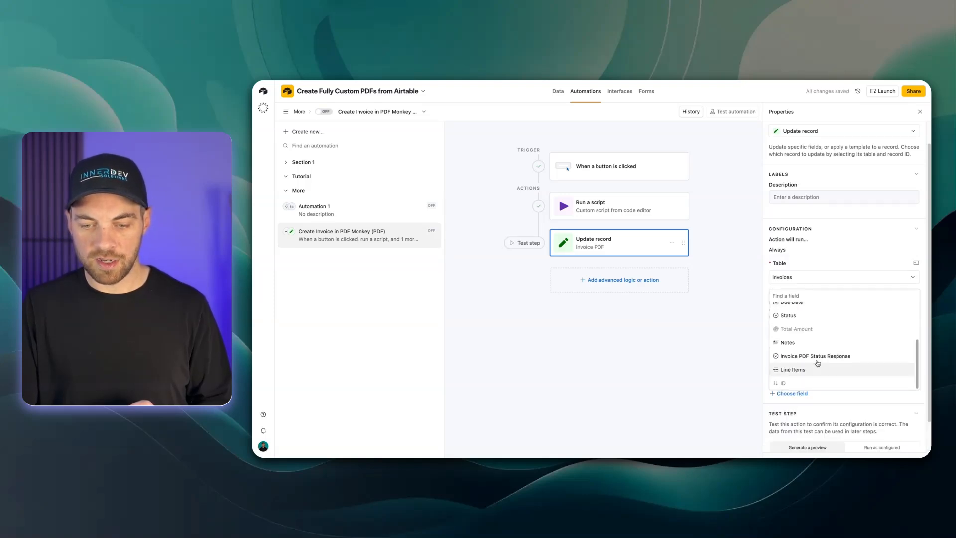
left_click(820, 356)
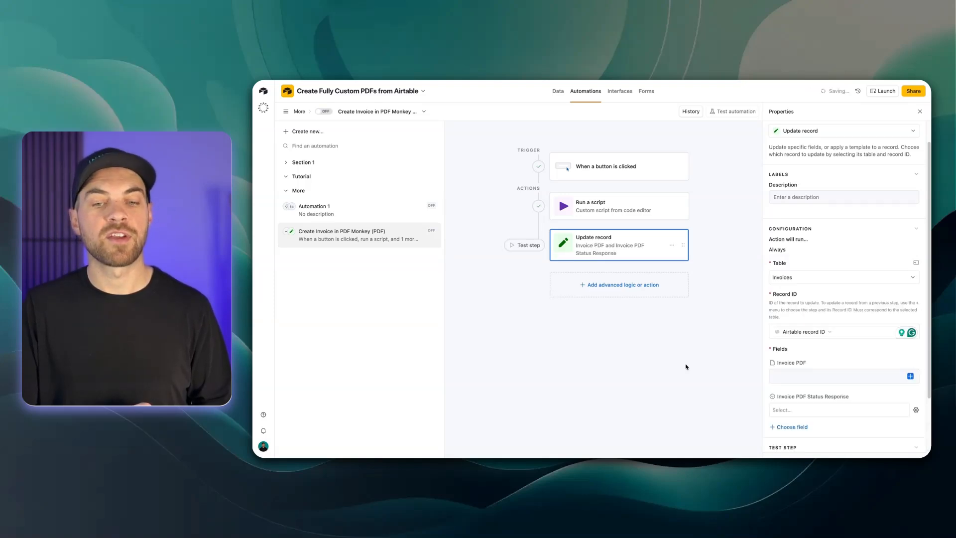
Check the available options of the Invoice PDF Status Response field in the Invoices table and return to the automation
left_click(557, 92)
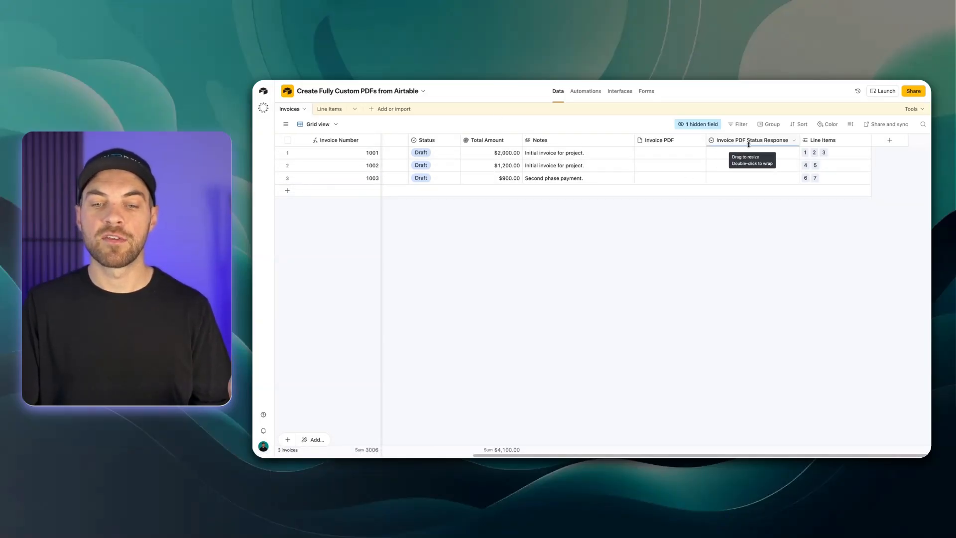
double_click(770, 154)
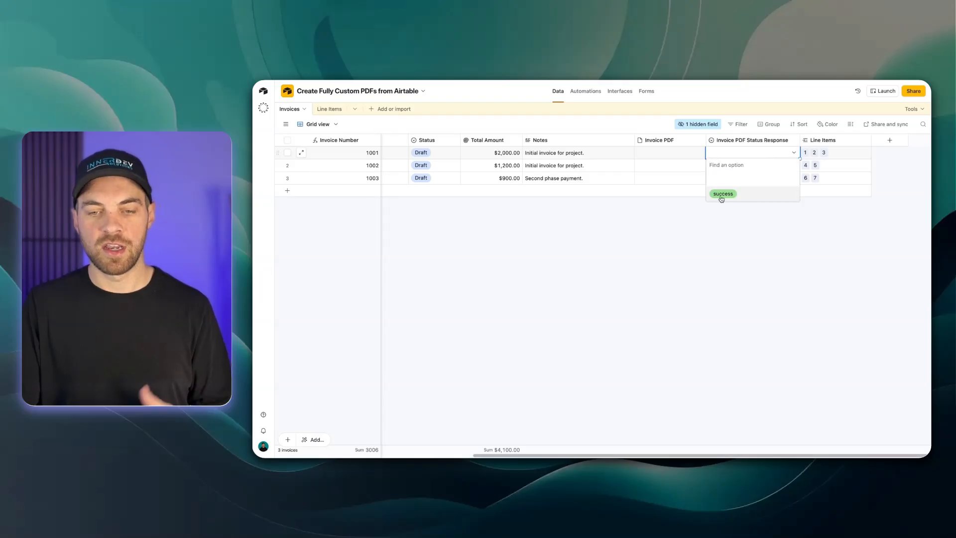
left_click(655, 239)
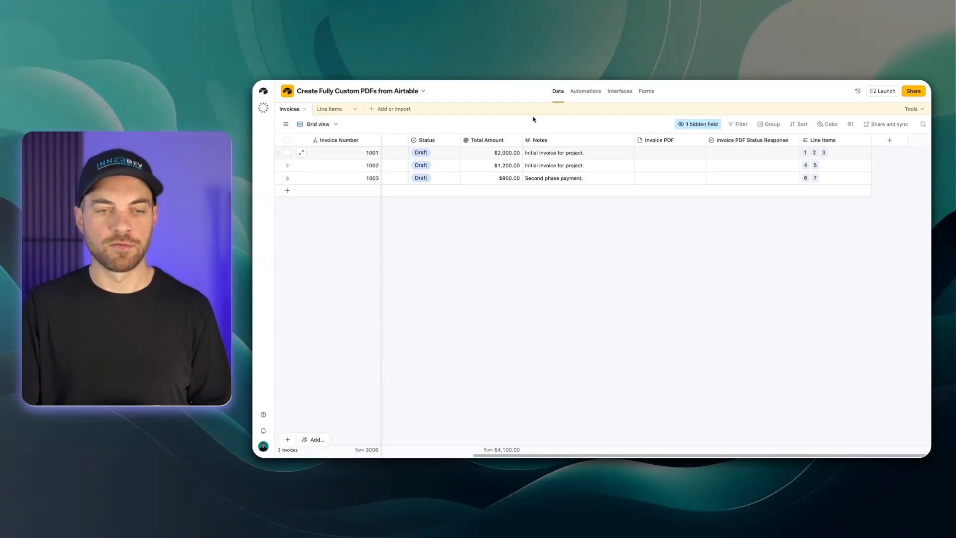
left_click(598, 95)
Fill the Update record action's Invoice PDF field with the downloadUrl output of the script
scroll(847, 319, "down", 5)
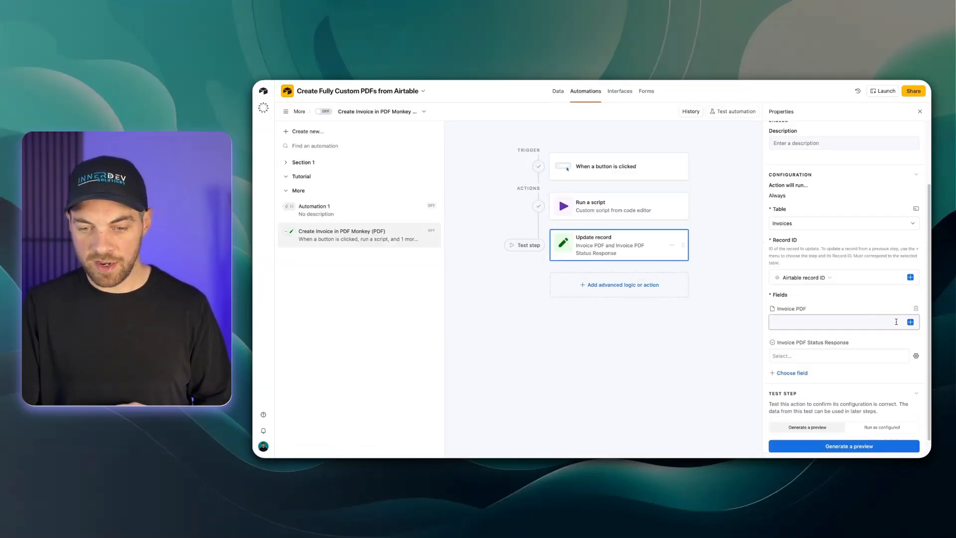
left_click(911, 323)
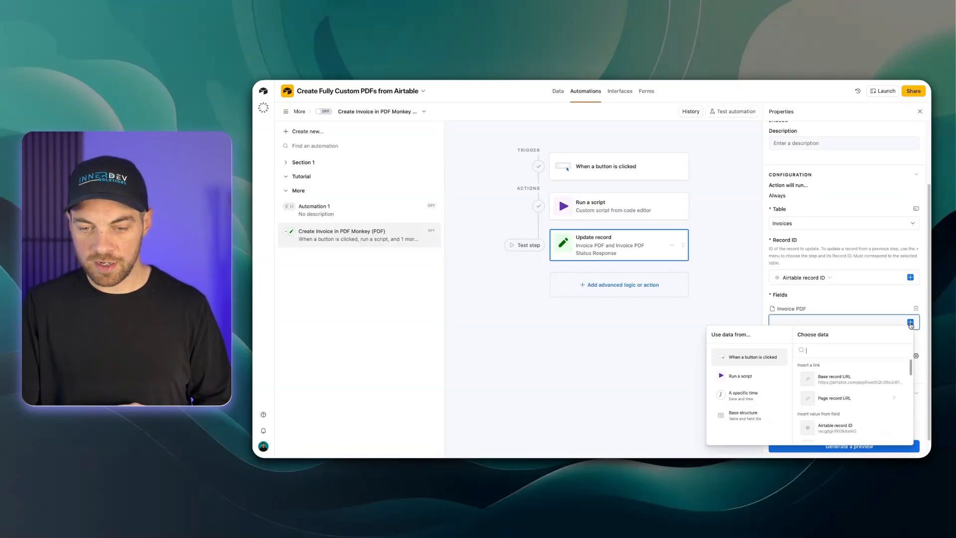
left_click(739, 383)
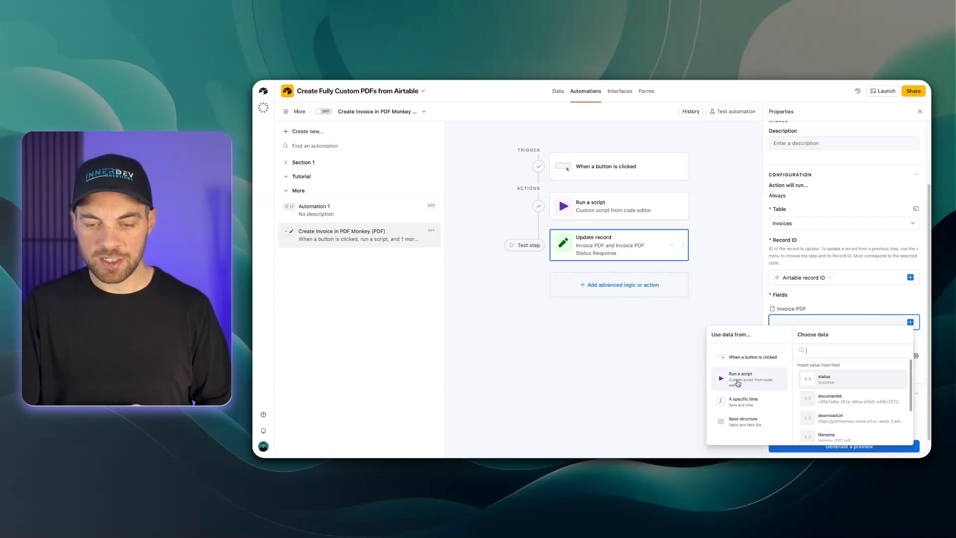
left_click(838, 423)
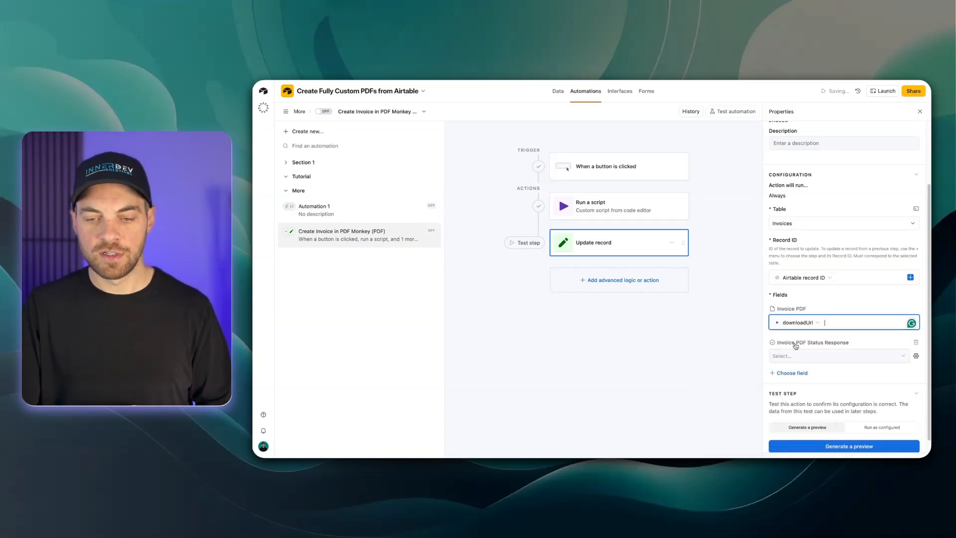
Make Invoice PDF Status Response dynamic, fill it with the script's status output, and turn the automation on
left_click(917, 358)
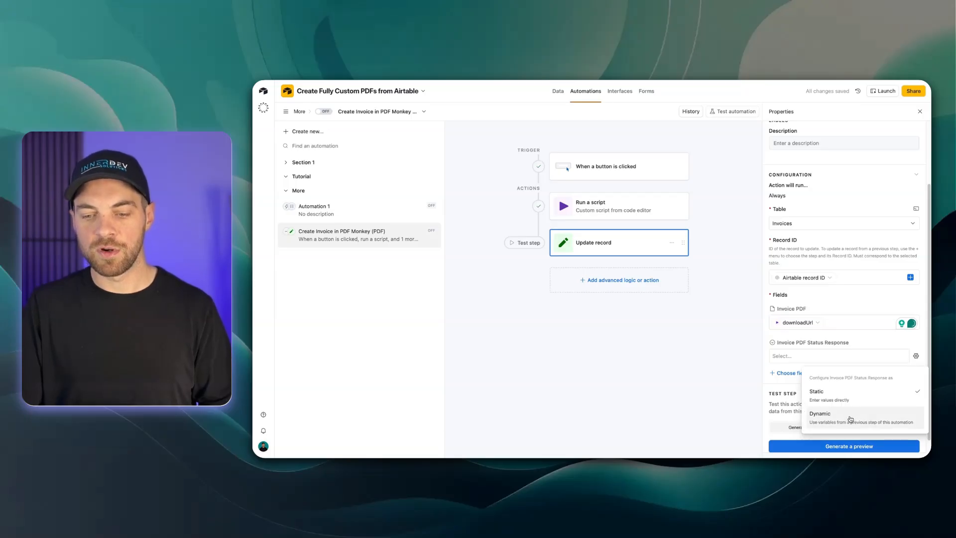
left_click(852, 411)
left_click(901, 365)
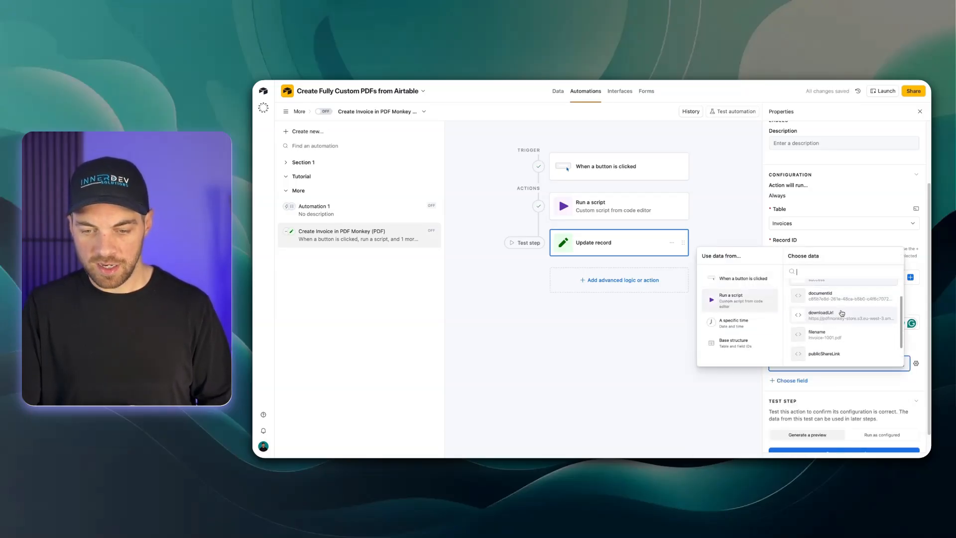
scroll(841, 315, "down", 2)
scroll(842, 315, "up", 3)
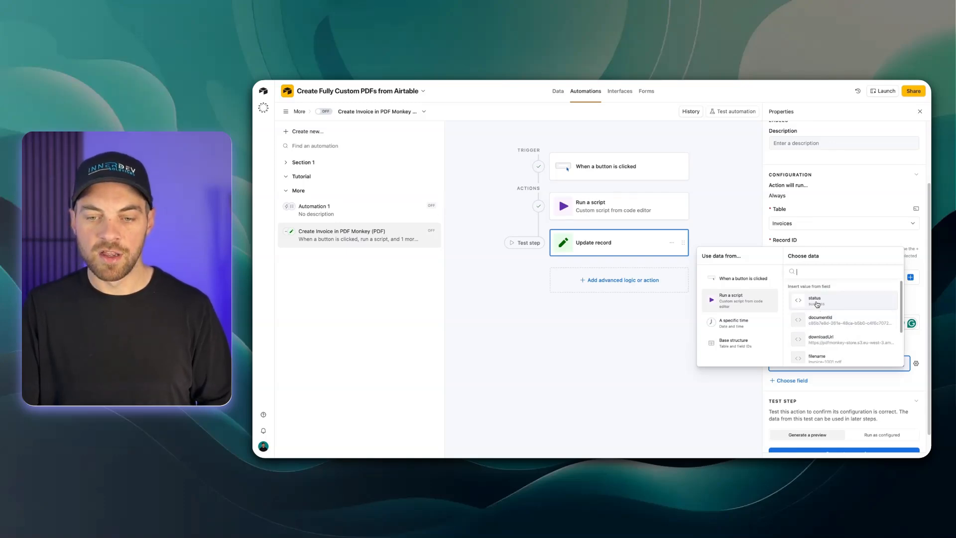
left_click(818, 301)
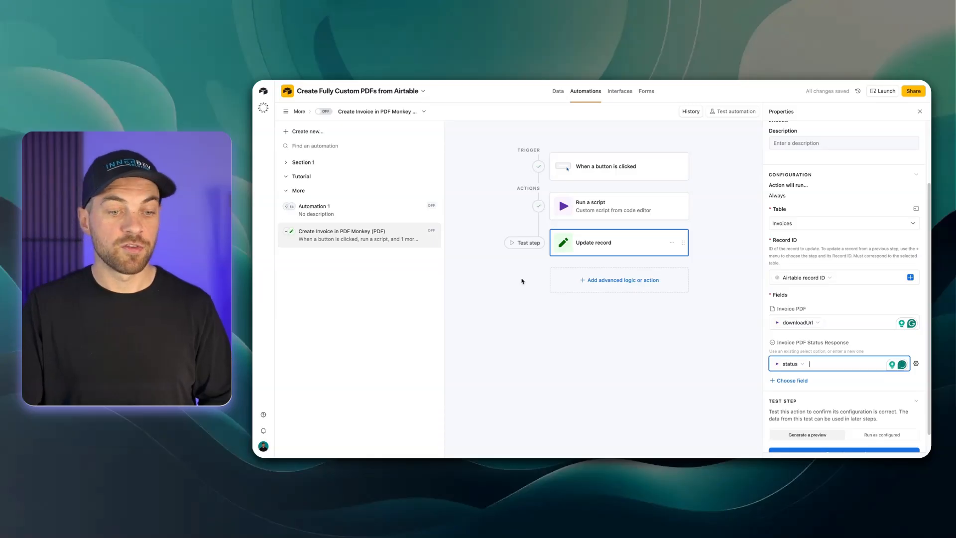
left_click(323, 112)
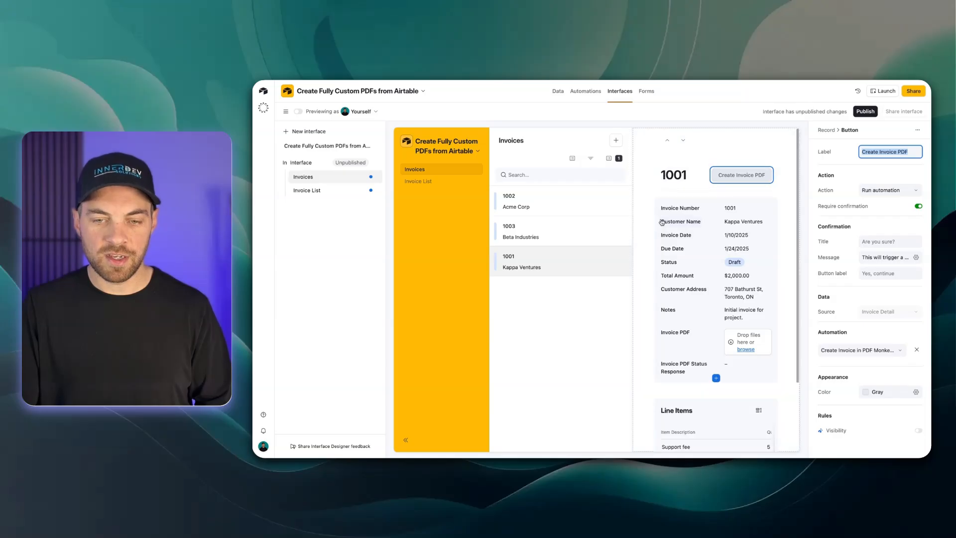
Set the Create Invoice PDF button's color to green in the Invoices interface
left_click(735, 175)
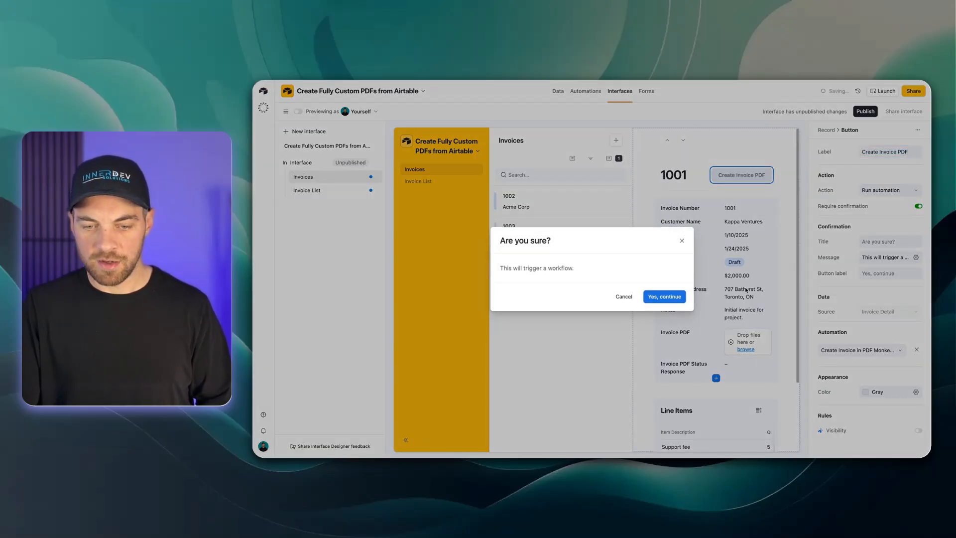
left_click(680, 241)
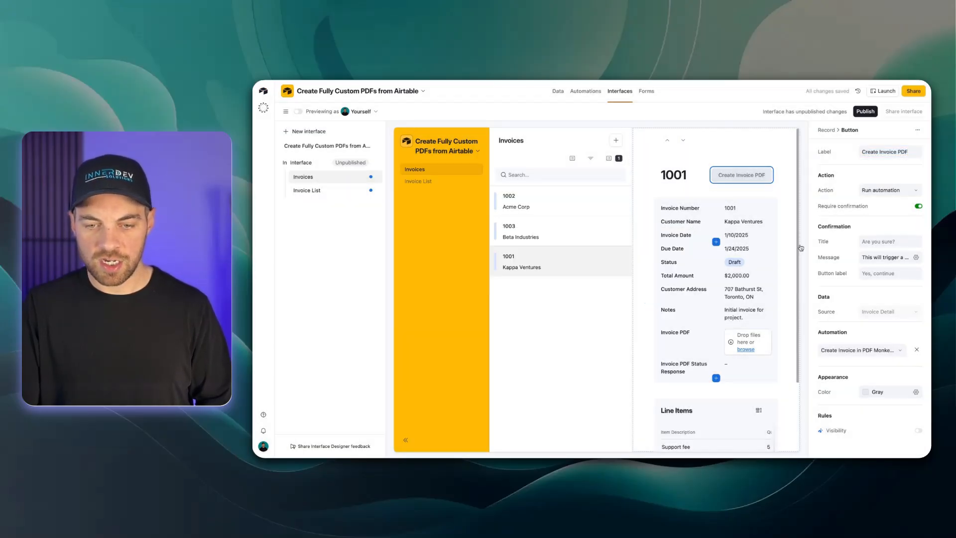
left_click(916, 393)
left_click(899, 429)
left_click(887, 369)
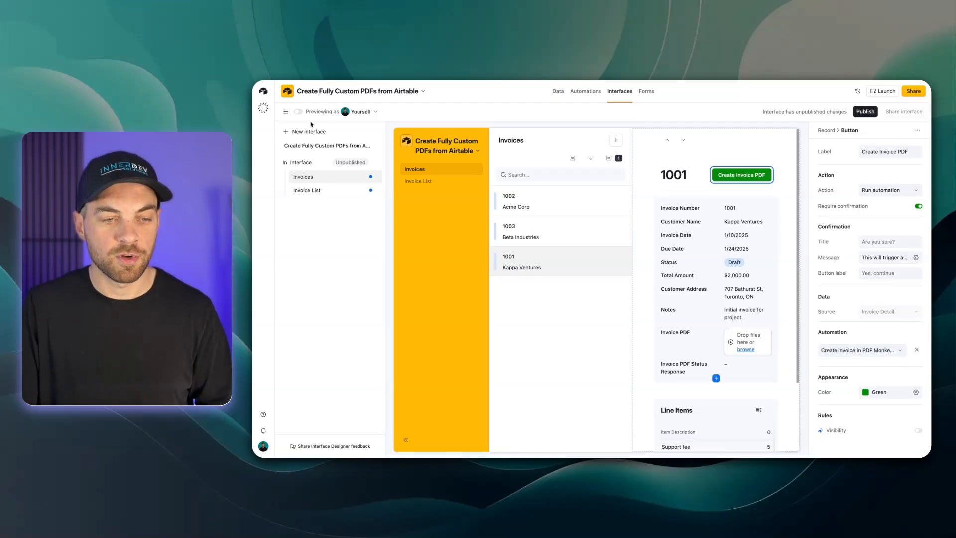
Preview the Invoices interface and run the confirmed Create Invoice PDF action for the Kappa Ventures invoice
left_click(298, 111)
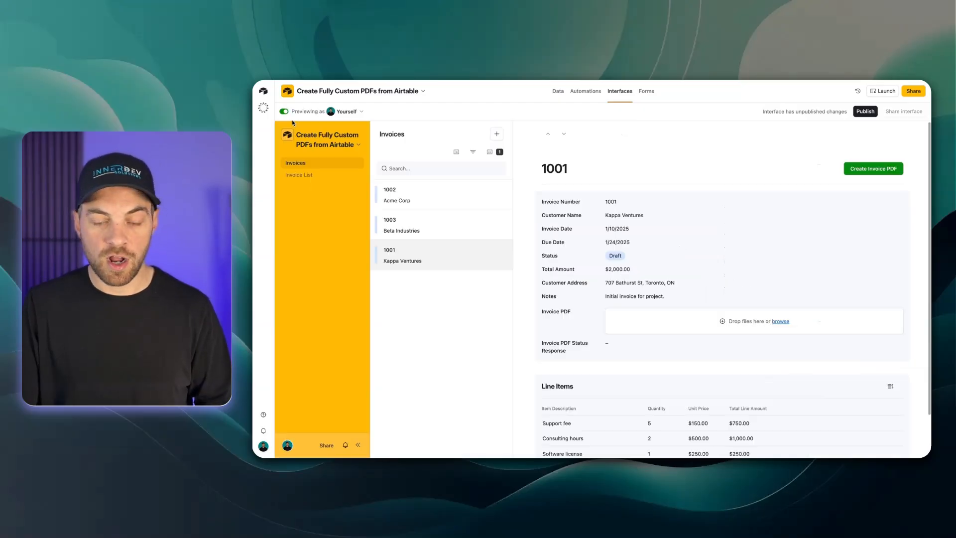
left_click(874, 169)
left_click(662, 297)
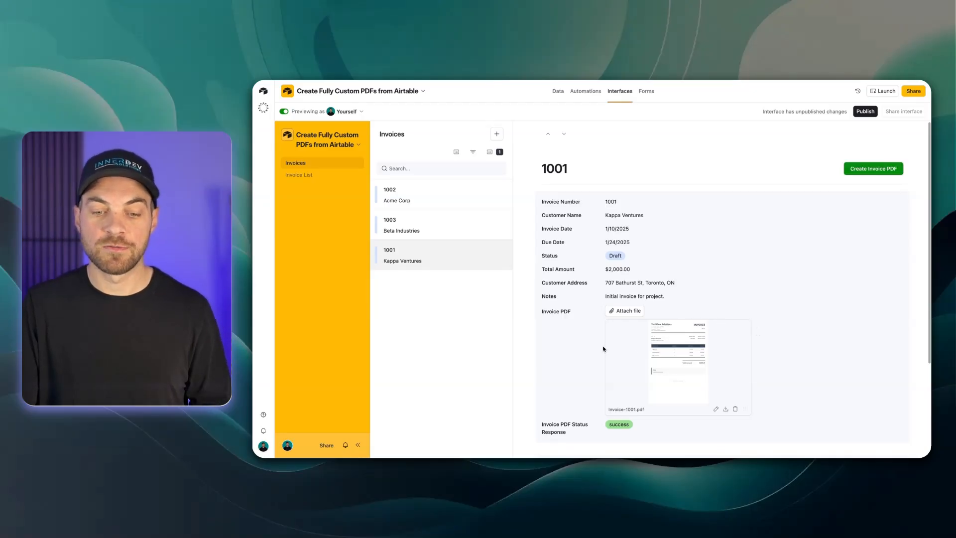
View the generated PDF of the Kappa Ventures invoice, check its billing details, and close the preview
scroll(682, 351, "down", 2)
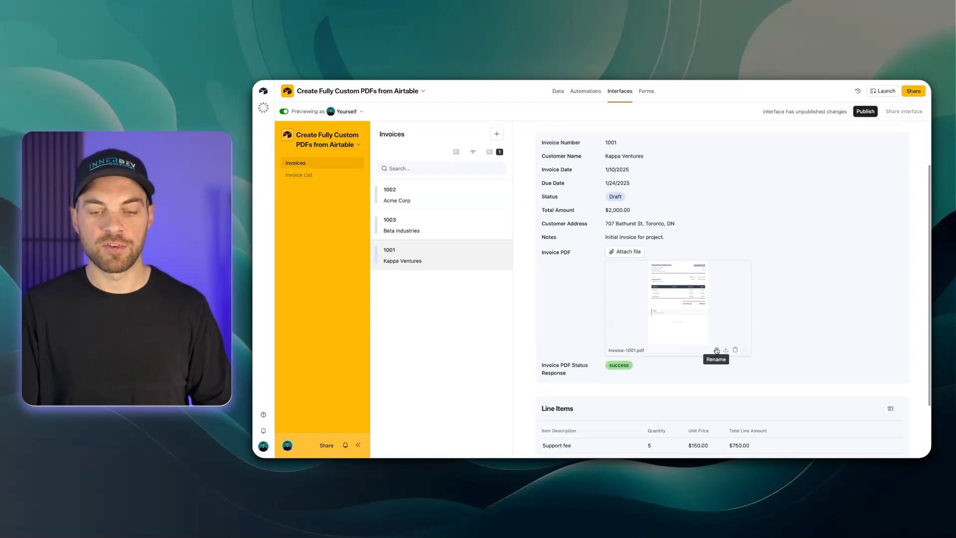
left_click(681, 289)
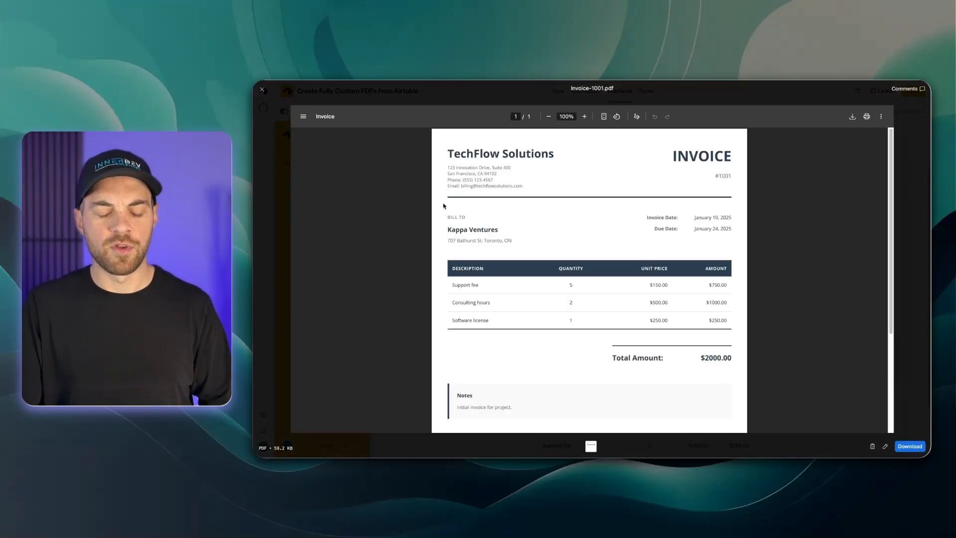
scroll(615, 199, "down", 2)
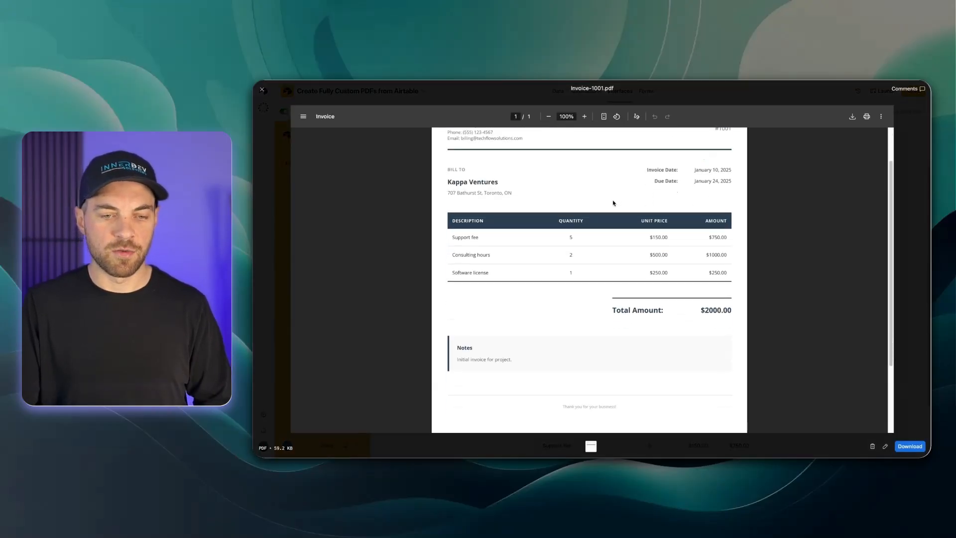
left_click_drag(448, 182, 498, 183)
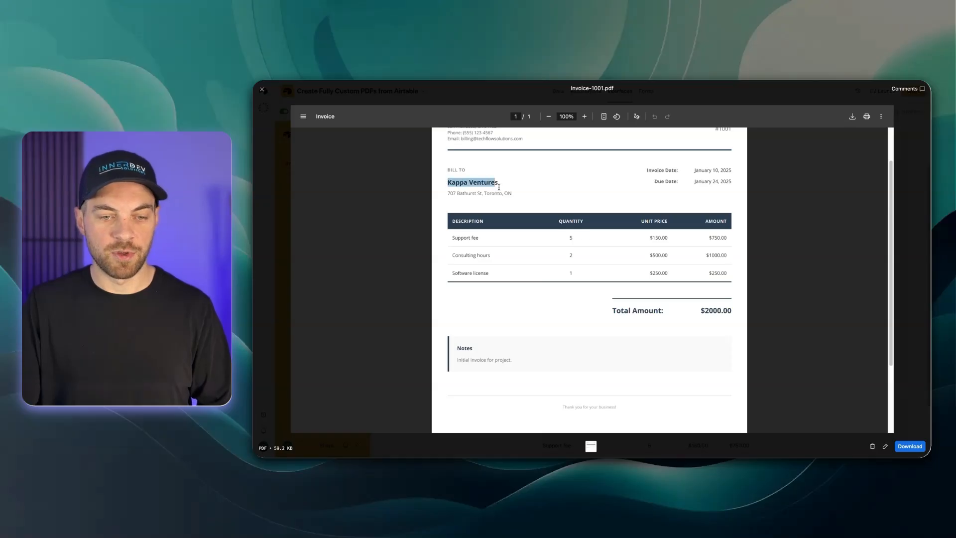
left_click(454, 197)
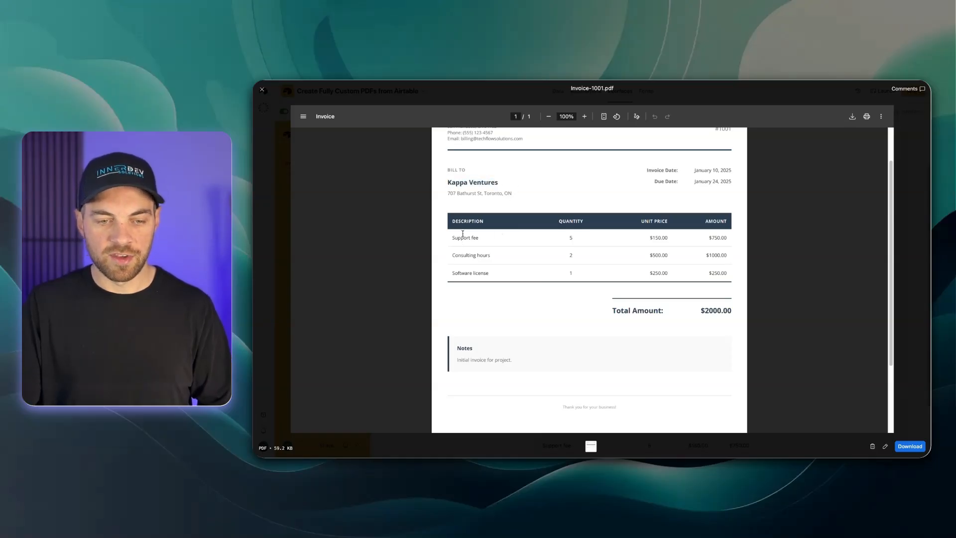
left_click(259, 92)
Review the Kappa Ventures line items and status response, then check the total amount in its PDF and close the preview
scroll(620, 293, "down", 3)
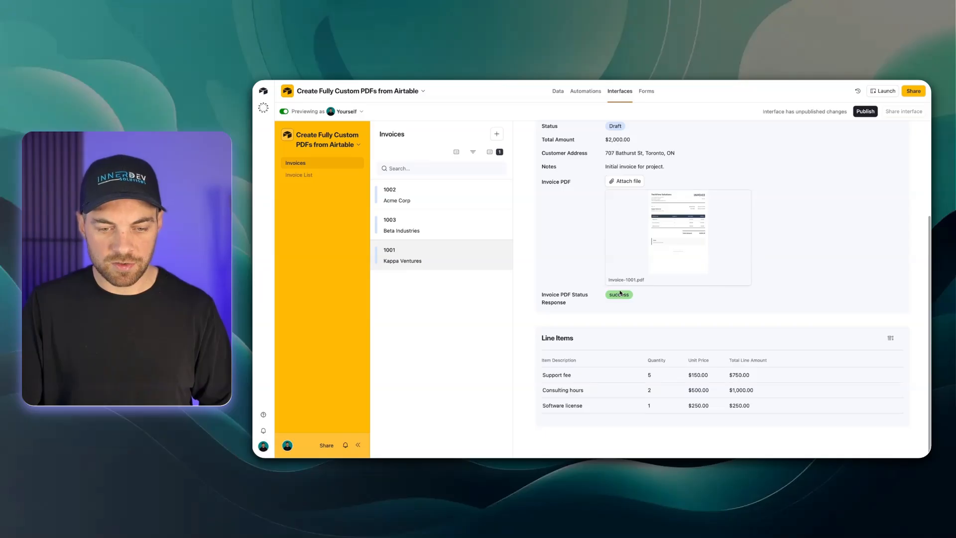
scroll(757, 367, "up", 3)
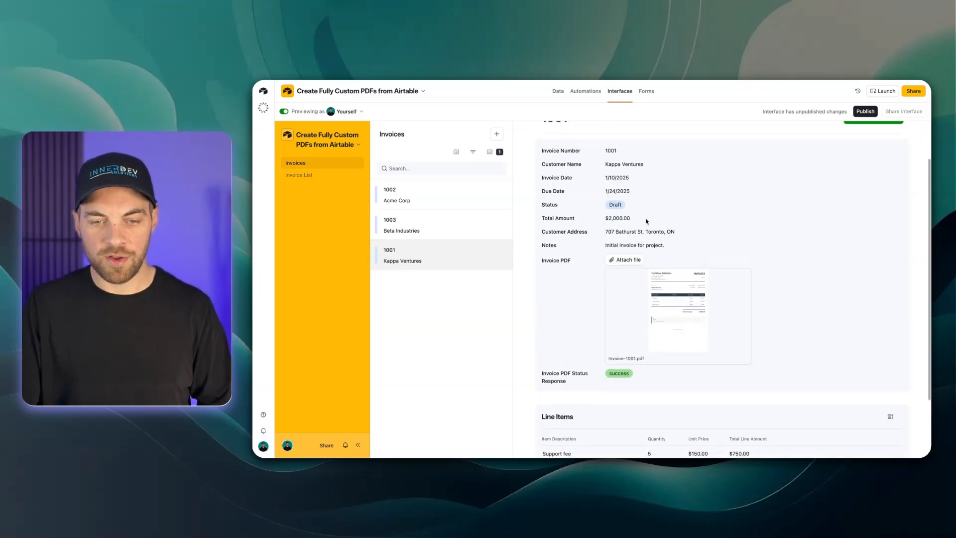
left_click(686, 310)
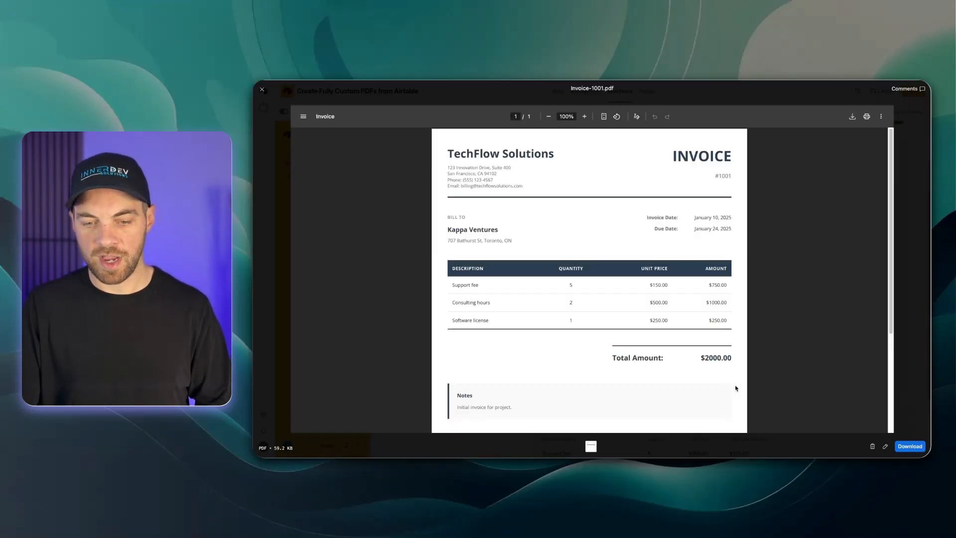
scroll(734, 348, "down", 2)
left_click_drag(732, 297, 701, 292)
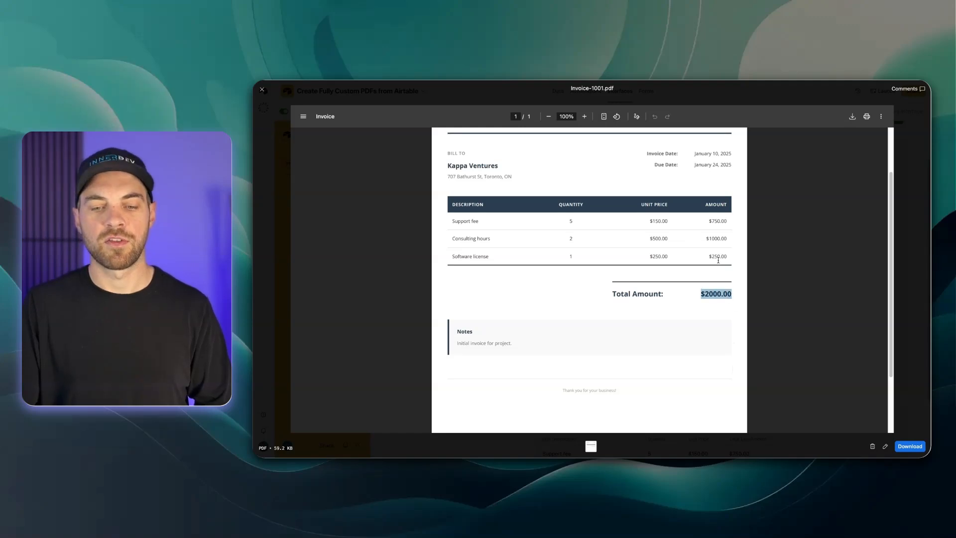
left_click(696, 295)
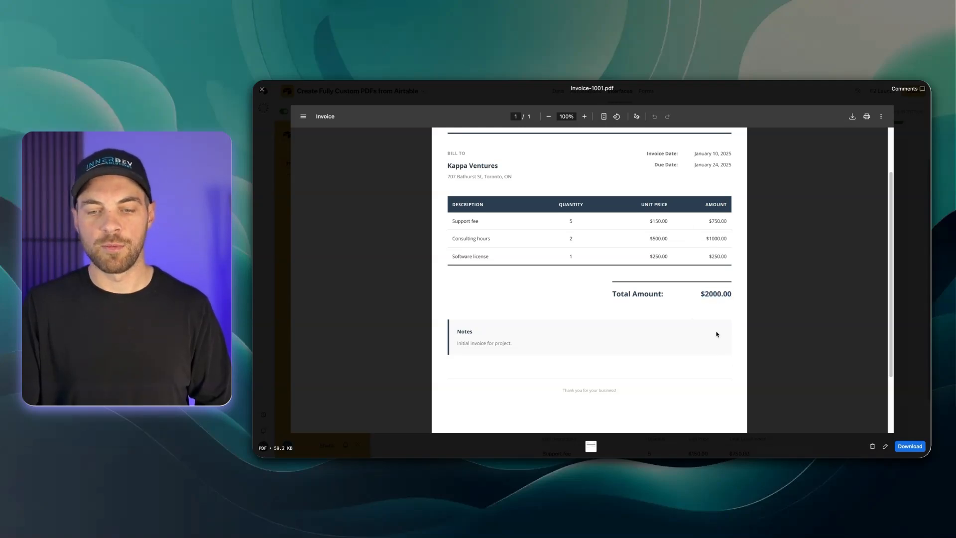
left_click(262, 91)
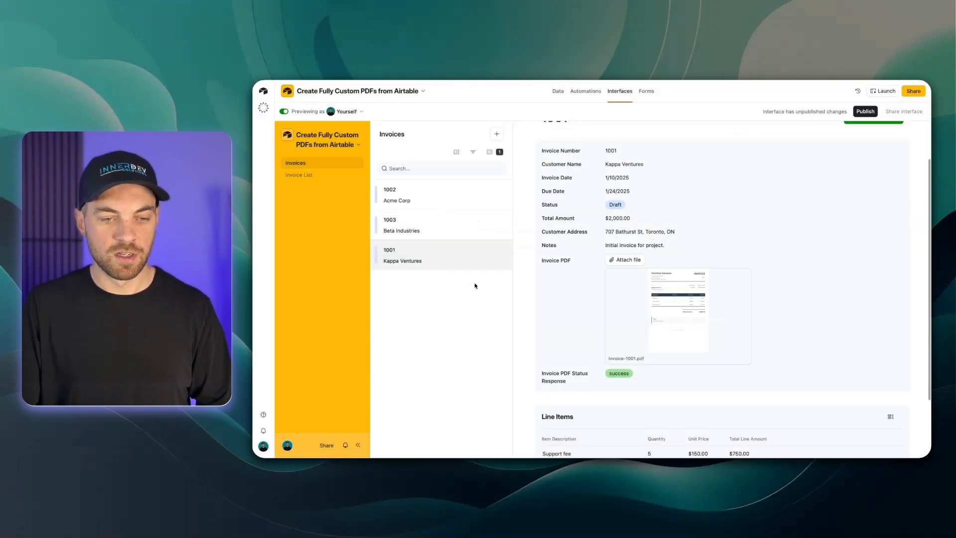
Select the Beta Industries invoice and run its Create Invoice PDF action, confirming the automation
left_click(469, 225)
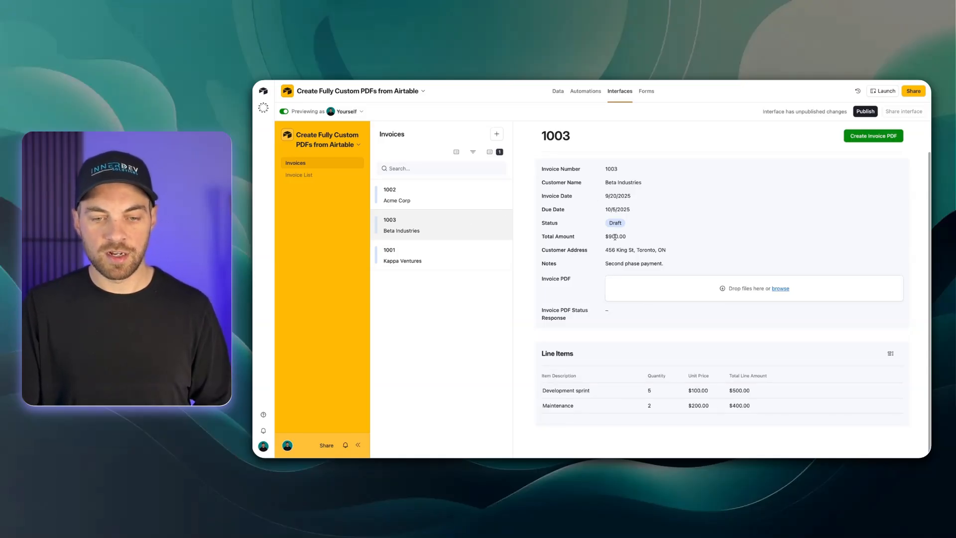
left_click(876, 136)
left_click(664, 297)
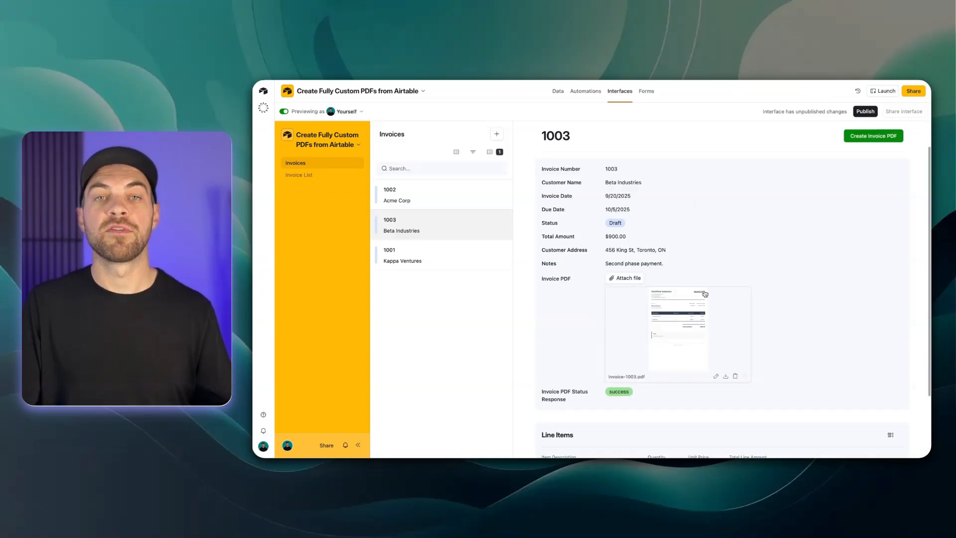
View the generated PDF of the Beta Industries invoice and check its total amount
left_click(700, 312)
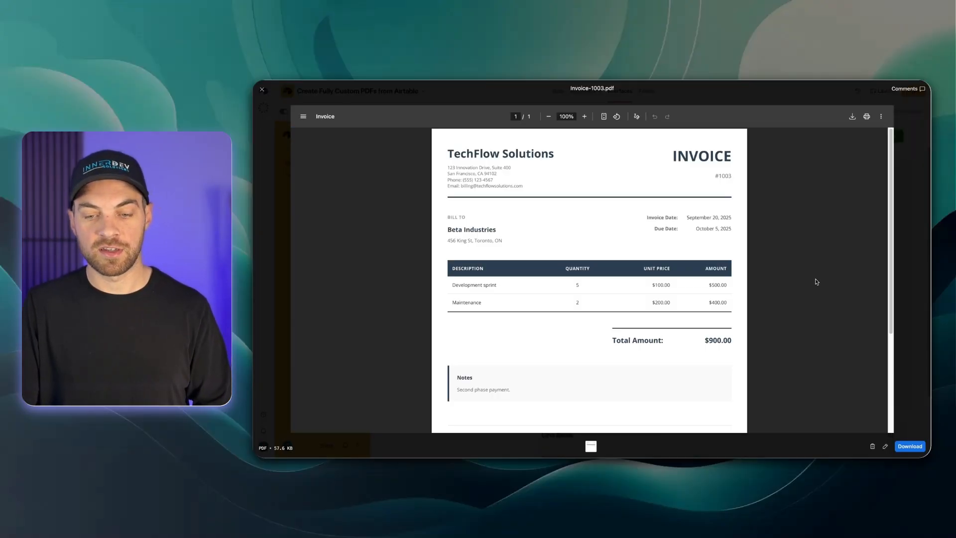
double_click(709, 341)
left_click(695, 357)
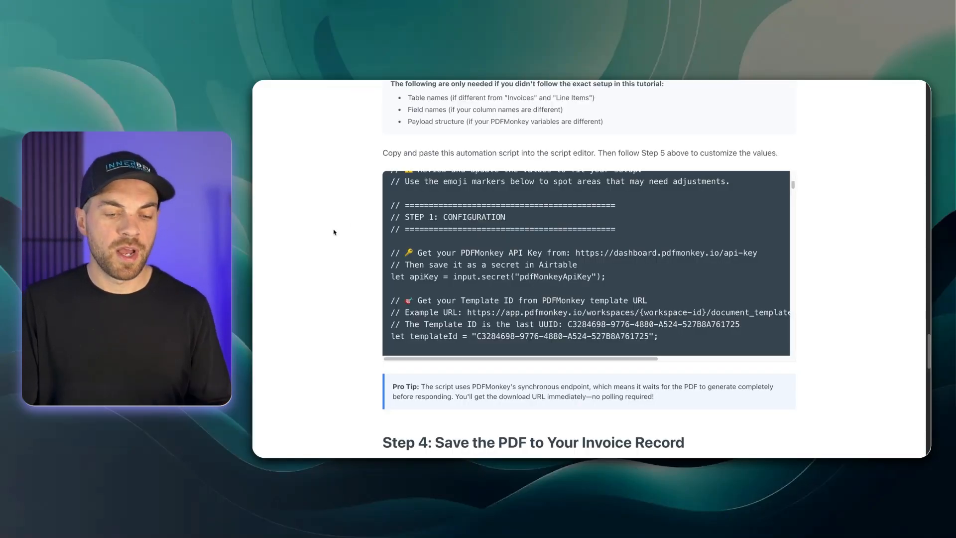
Read the written guide's Step 4 on saving the PDF to the invoice record, then select the automation's Run a script action
scroll(334, 232, "down", 7)
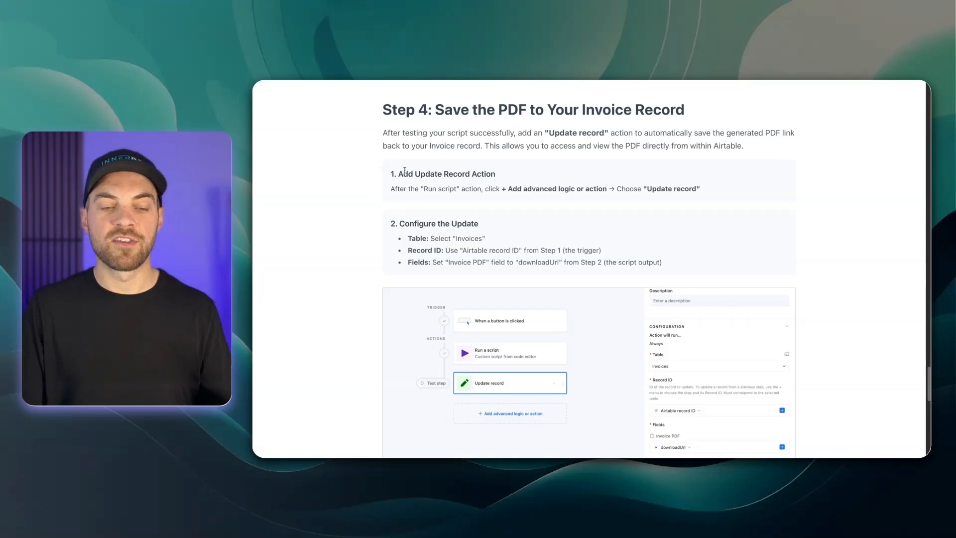
left_click_drag(399, 174, 496, 174)
left_click(535, 252)
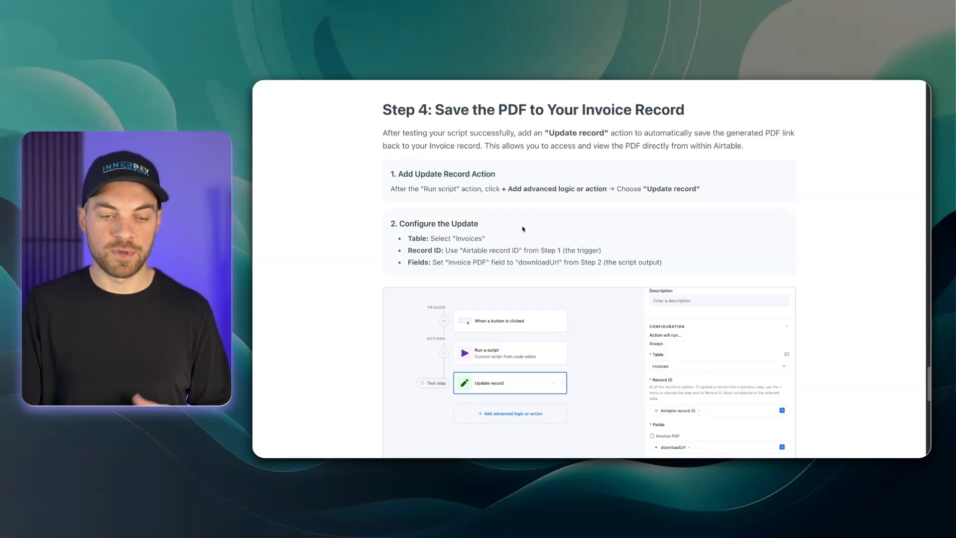
scroll(535, 252, "down", 2)
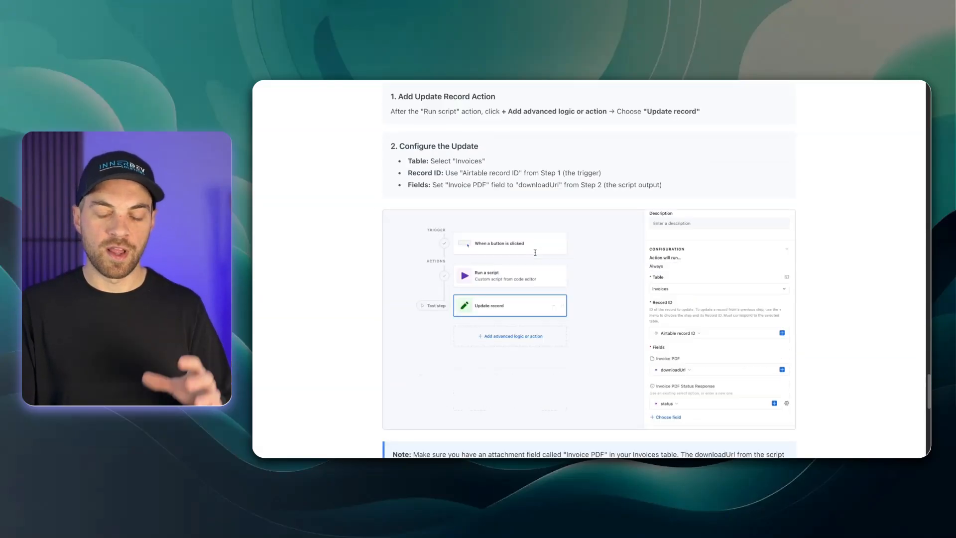
scroll(410, 168, "down", 8)
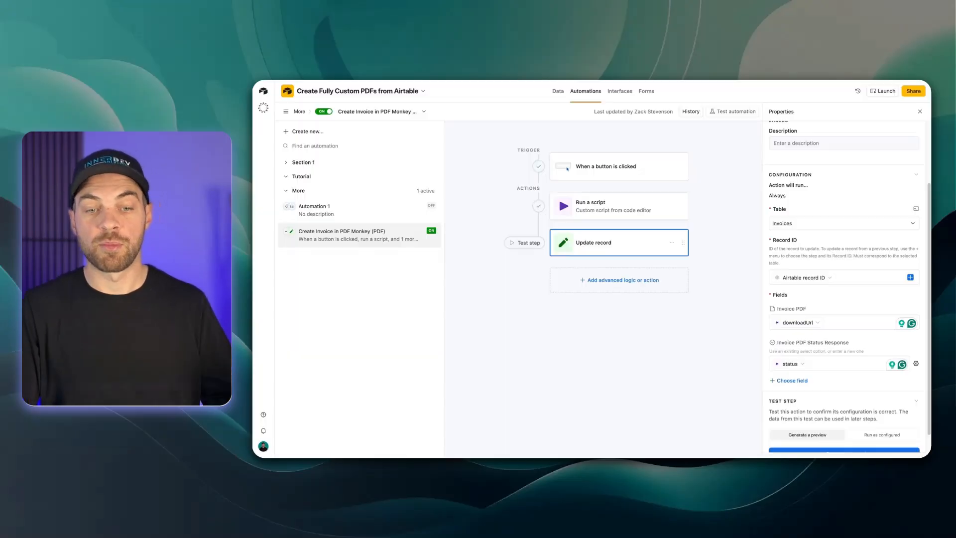
left_click(572, 206)
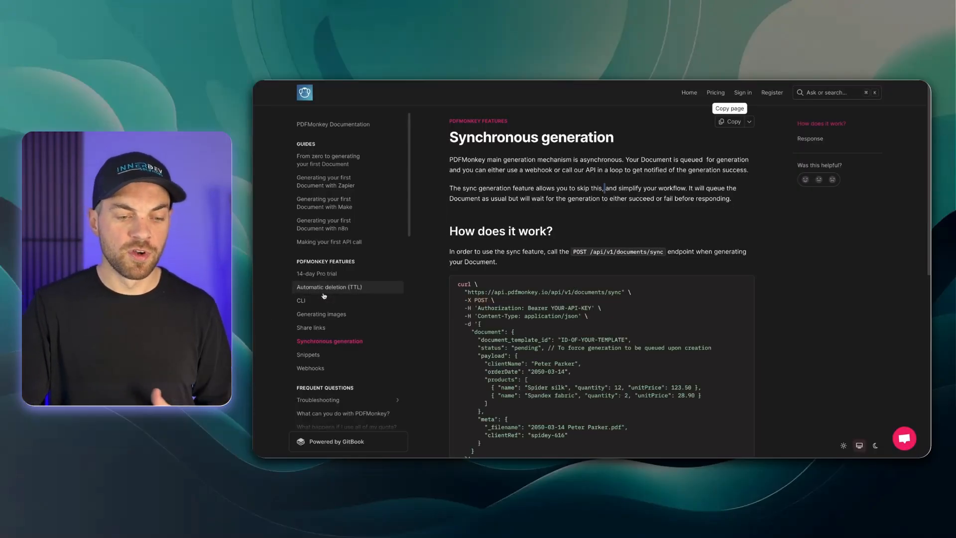
Review the INVOICE DEMO template's HTML in PDFMonkey, examining its dynamic variables and the lineItems loop
scroll(324, 296, "down", 10)
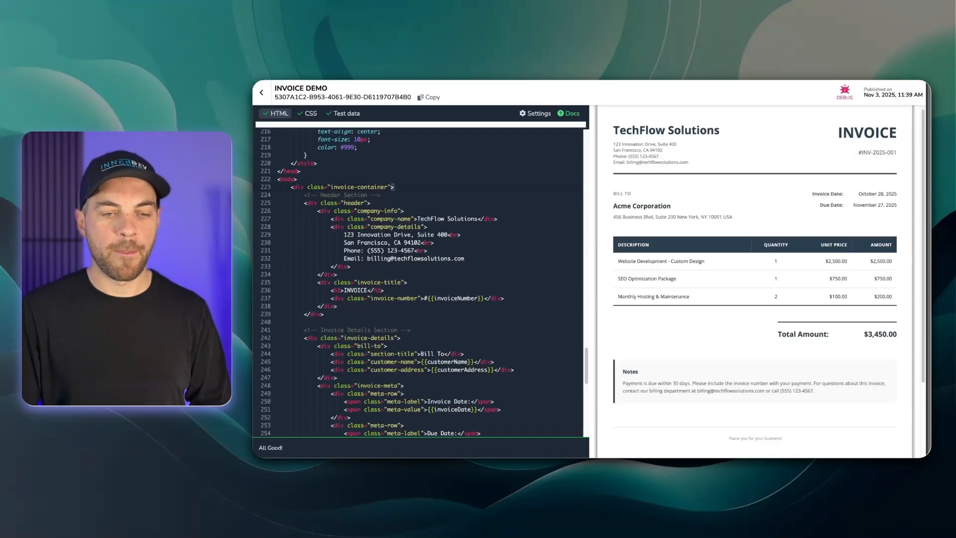
scroll(314, 353, "up", 2)
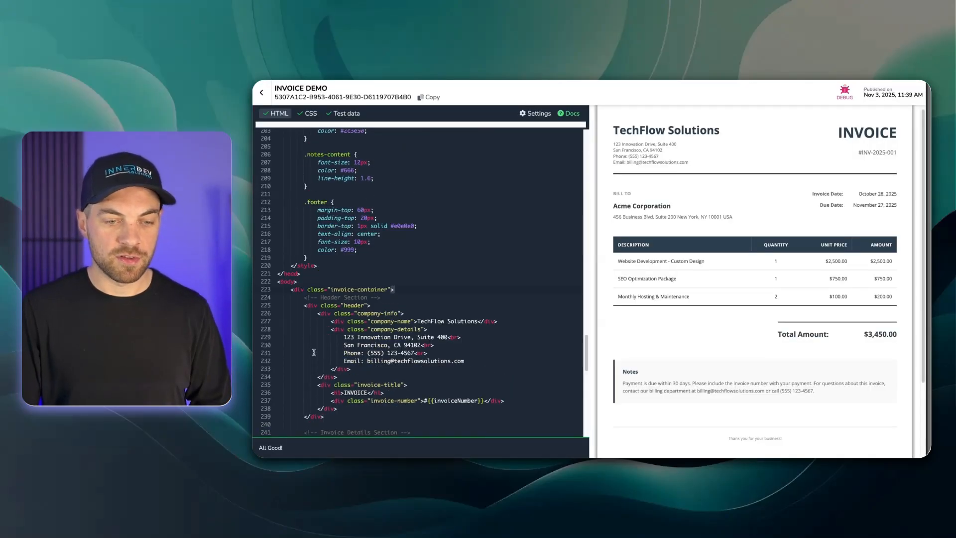
scroll(462, 274, "down", 5)
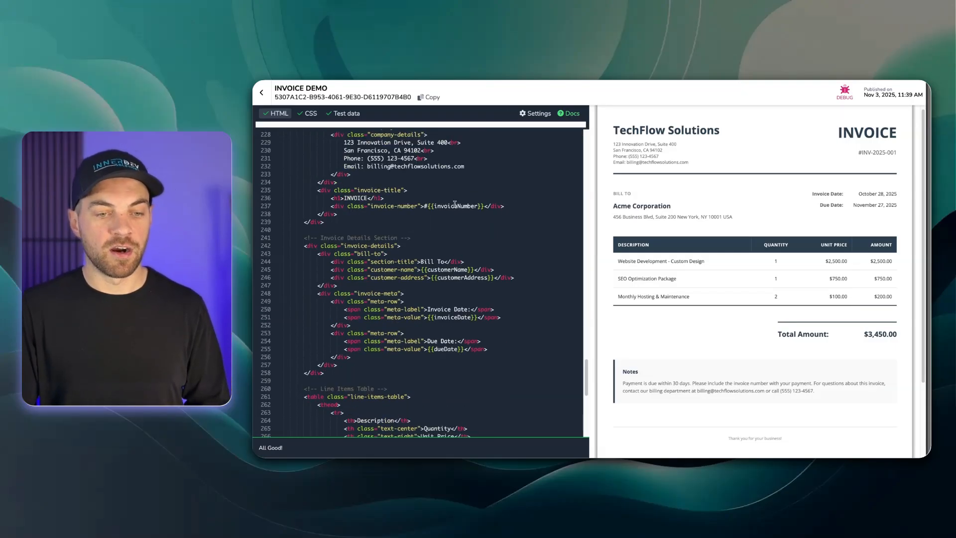
scroll(451, 208, "down", 5)
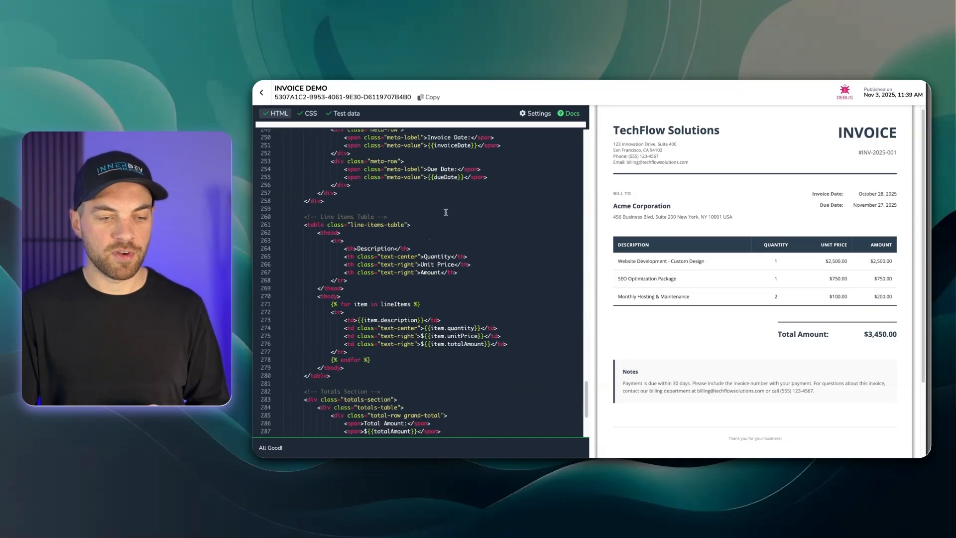
scroll(446, 213, "down", 1)
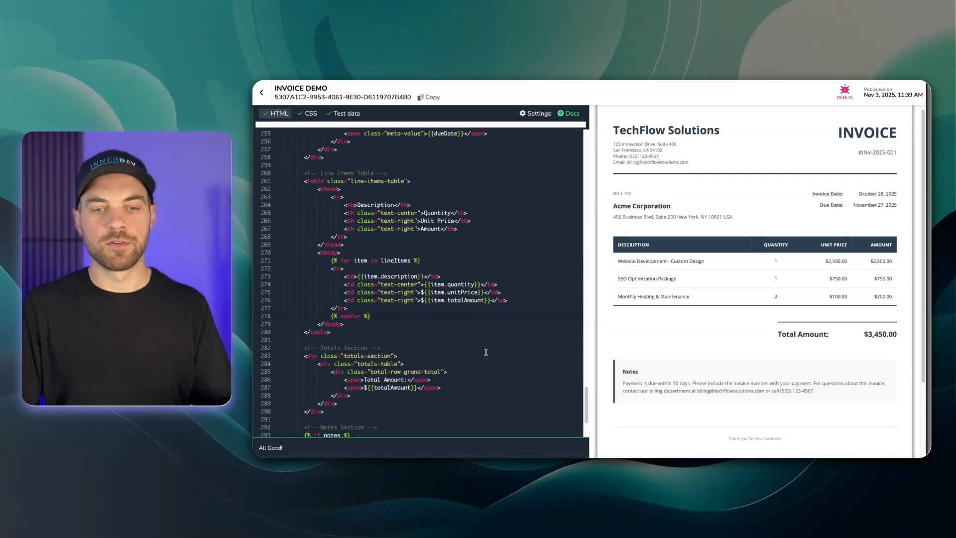
left_click(402, 318)
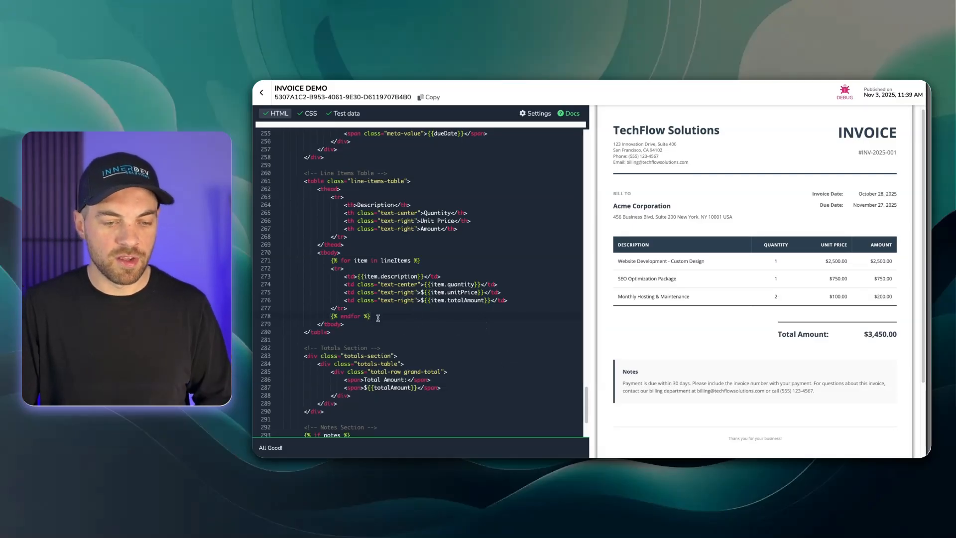
left_click_drag(378, 318, 272, 260)
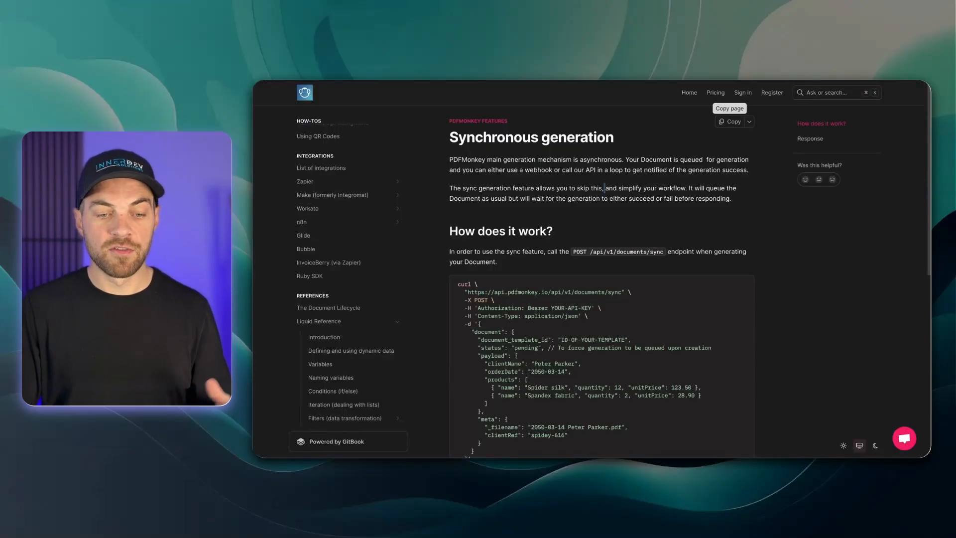
Browse the Introduction, Variables and Naming variables pages of the Liquid Reference in the PDFMonkey documentation
scroll(329, 329, "down", 2)
scroll(329, 329, "down", 1)
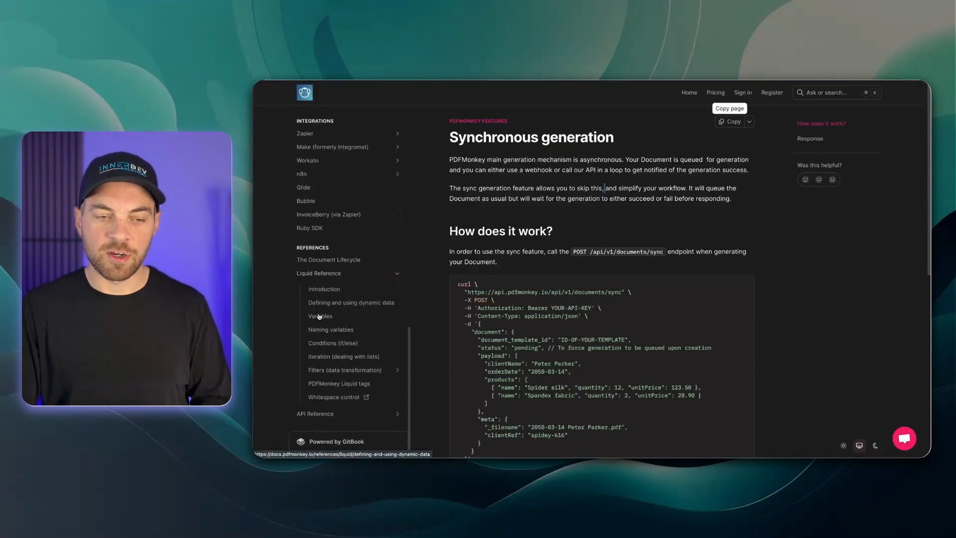
left_click(324, 289)
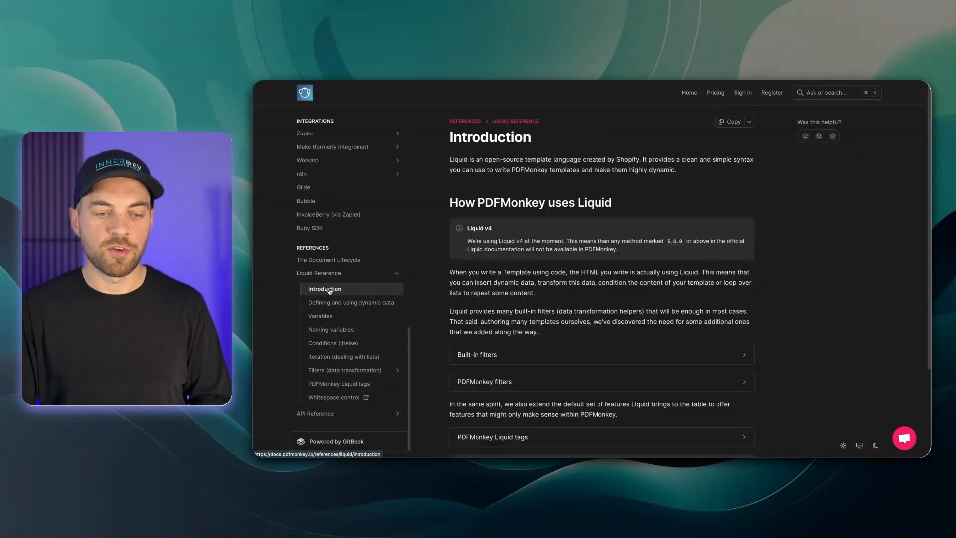
left_click(320, 316)
left_click(331, 330)
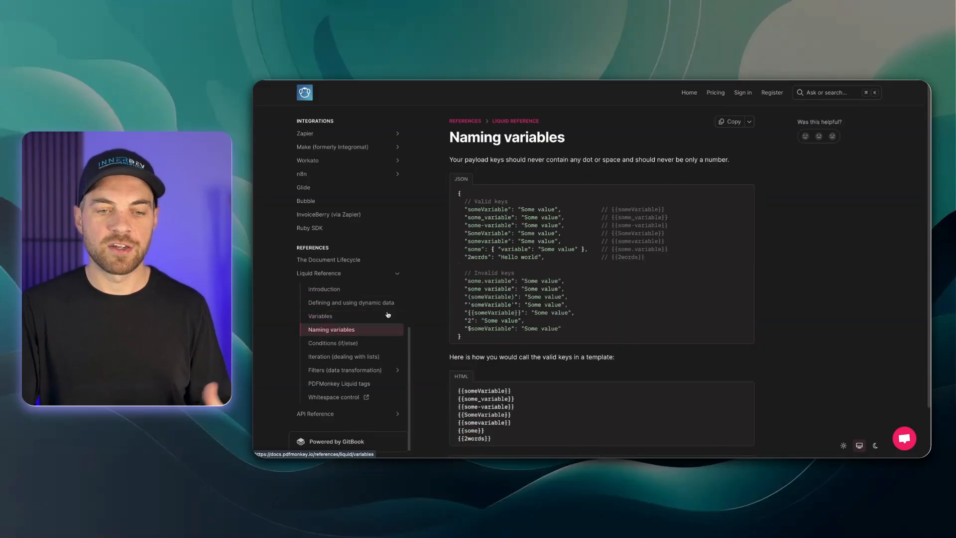